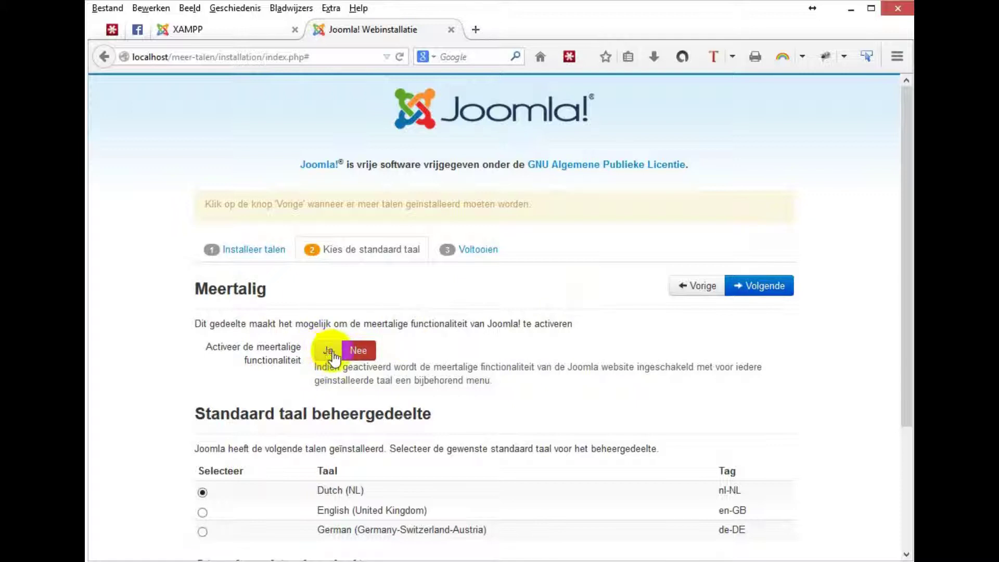
Step: Enable the multilingual functionality with associated content and the language code plugin, and continue with Dutch (NL) as the default language
click(328, 413)
click(329, 477)
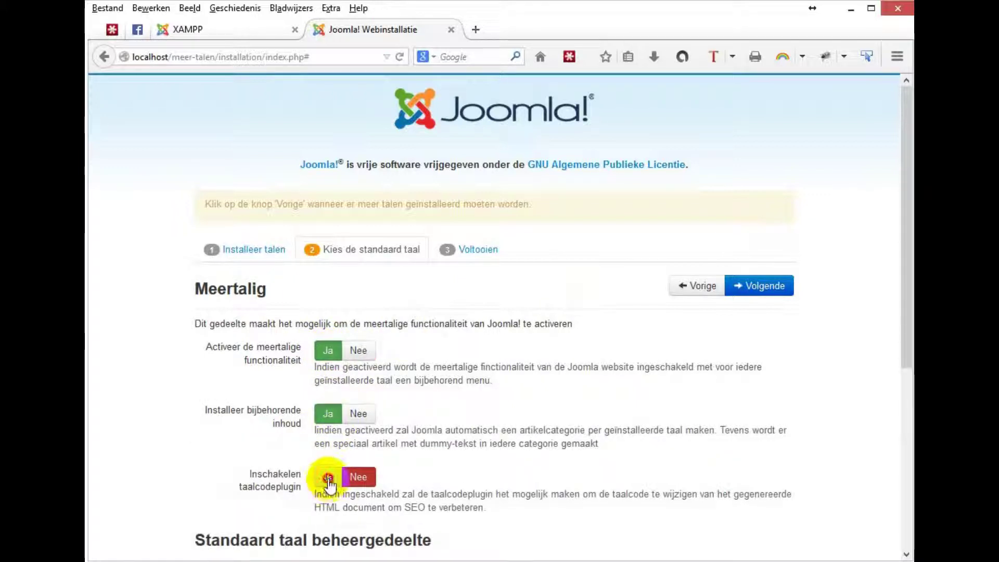
scroll(523, 438, down, 4)
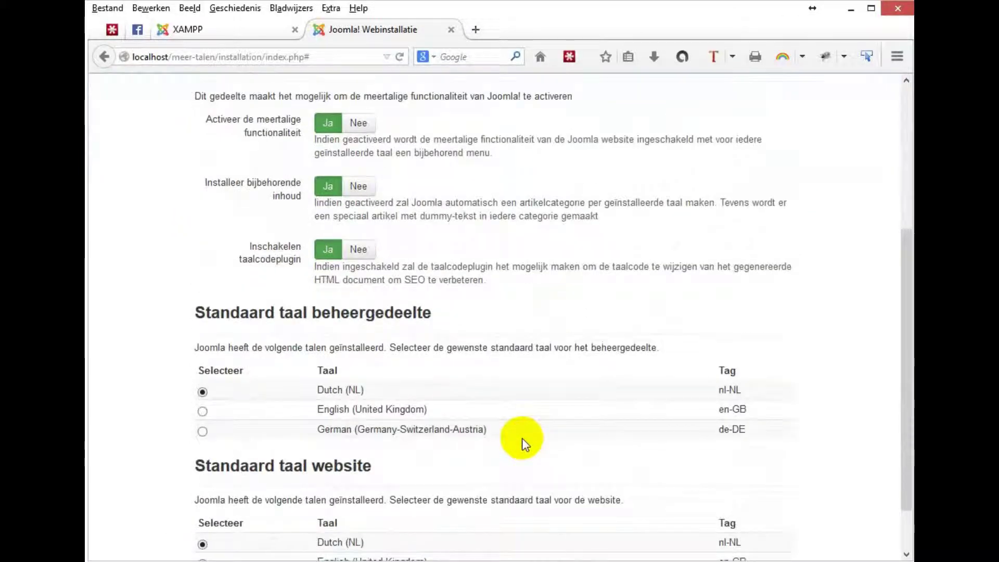
scroll(523, 438, down, 1)
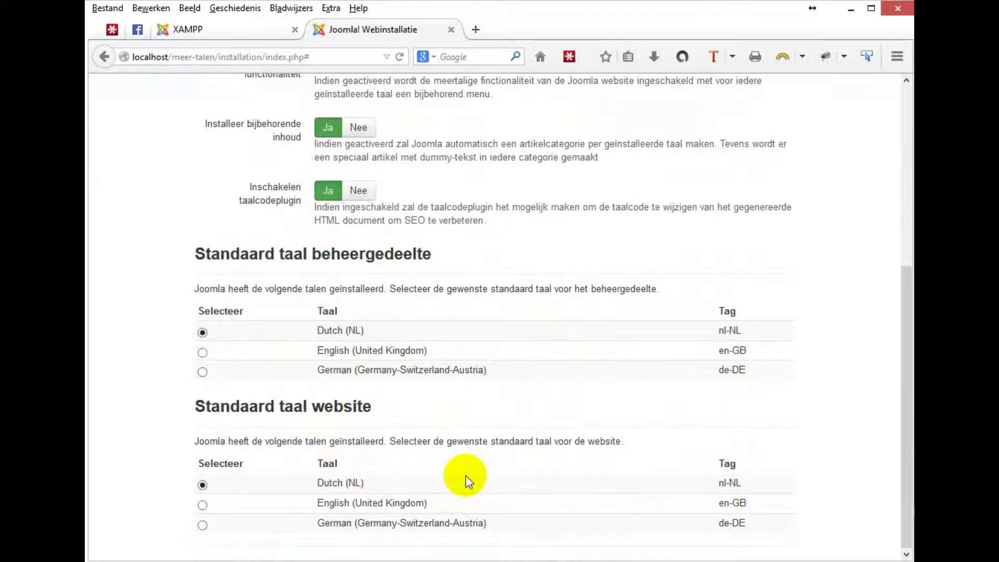
scroll(467, 476, up, 5)
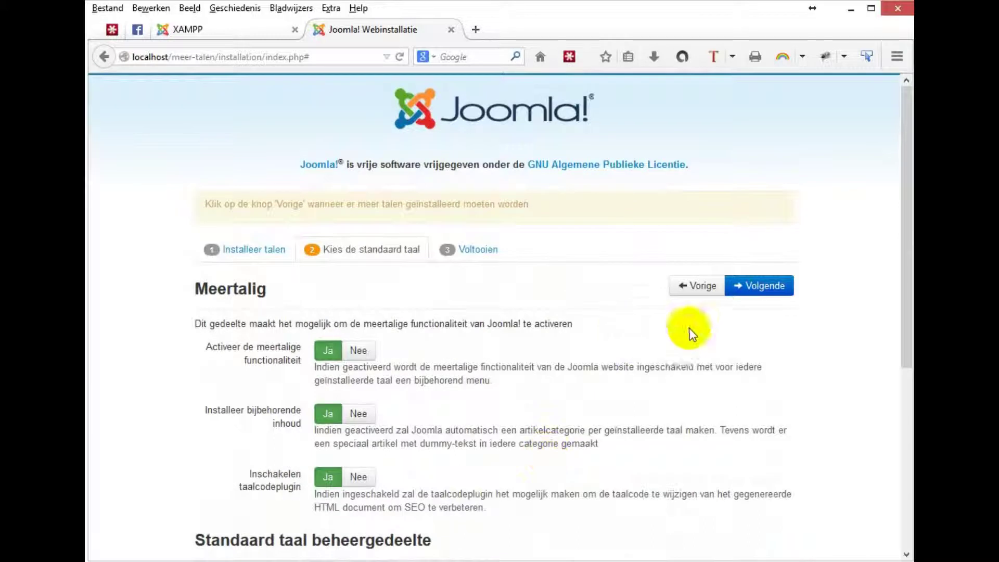
click(760, 286)
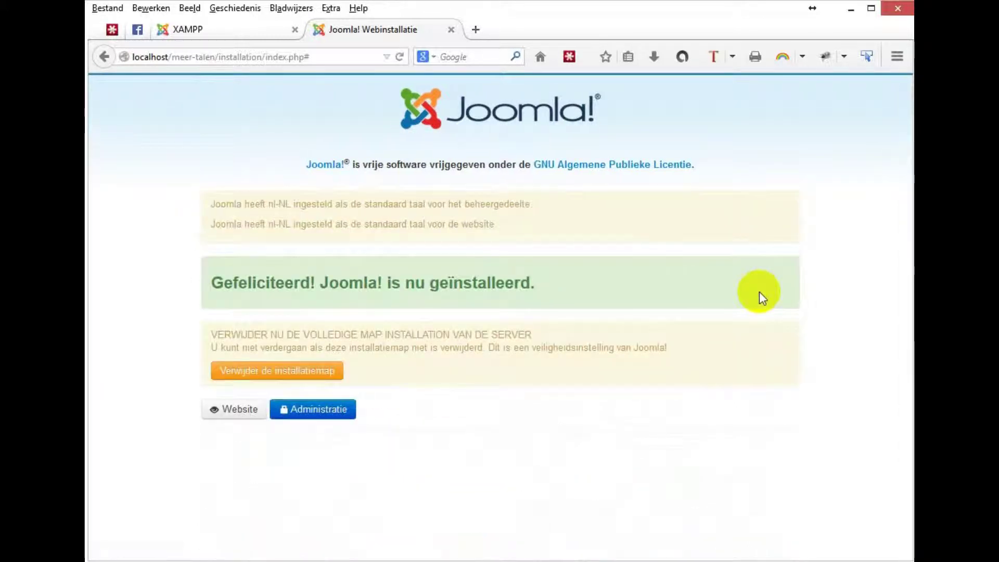
Step: Remove the installation folder and view the new website in its German and English versions
click(312, 373)
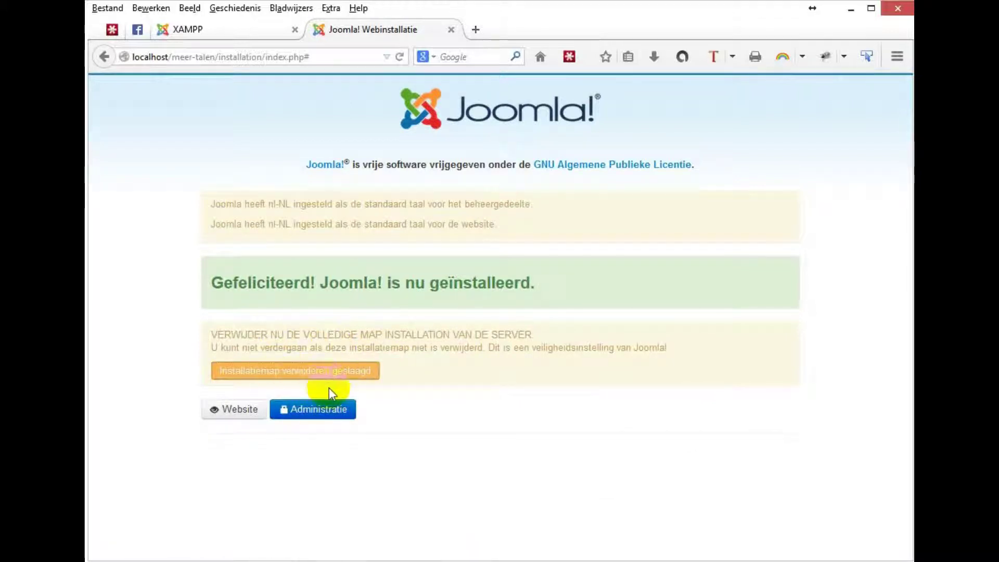
click(247, 413)
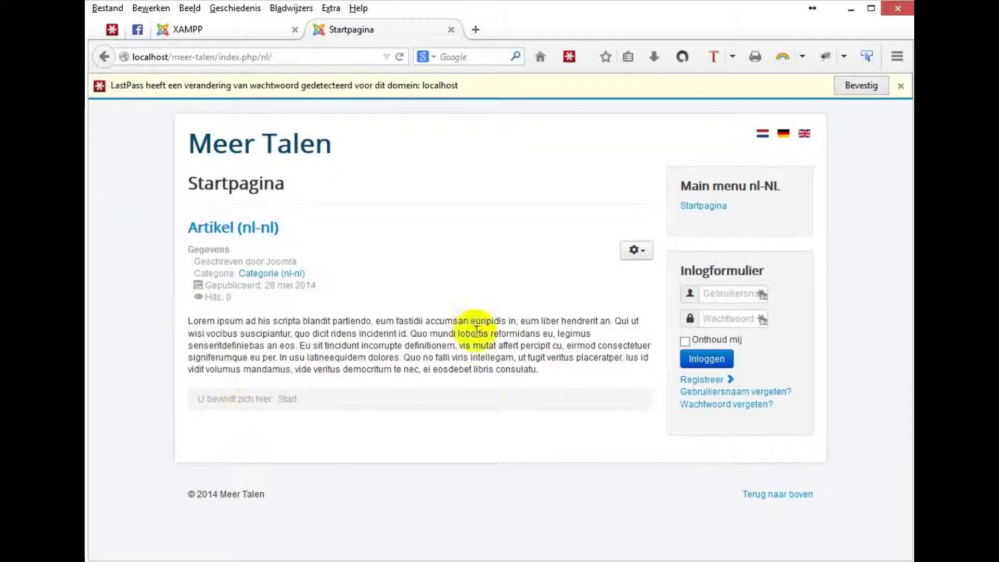
click(901, 86)
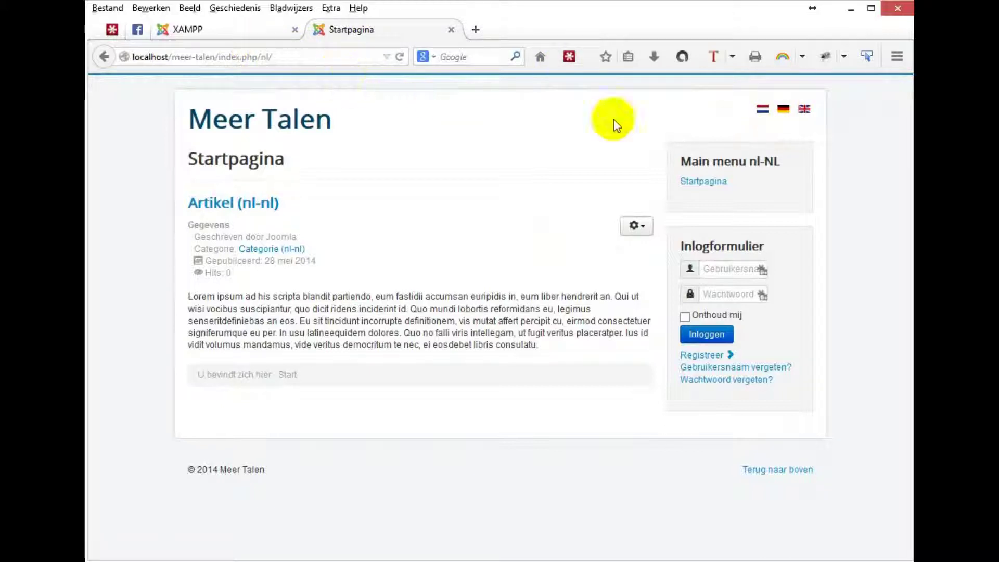
click(784, 110)
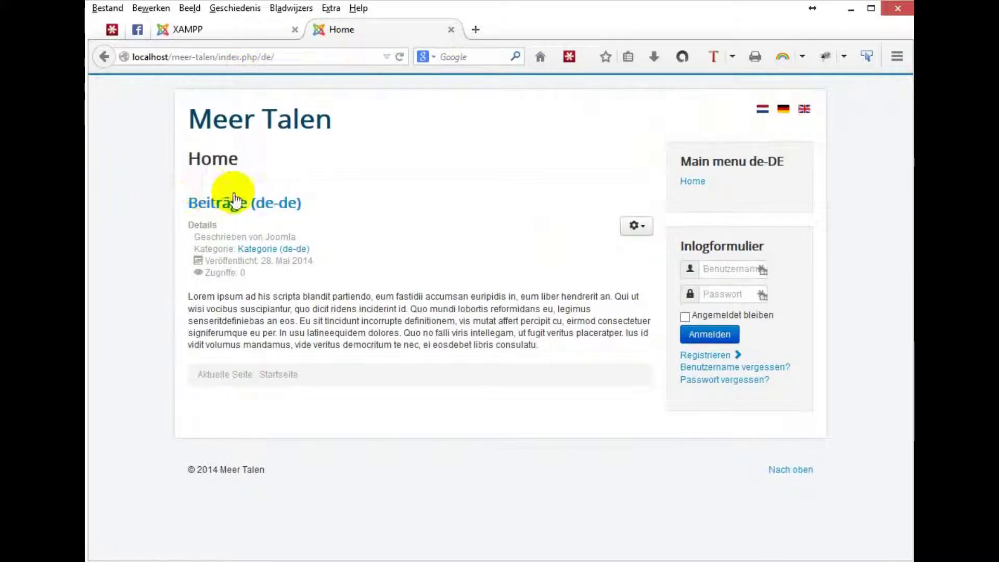
click(803, 110)
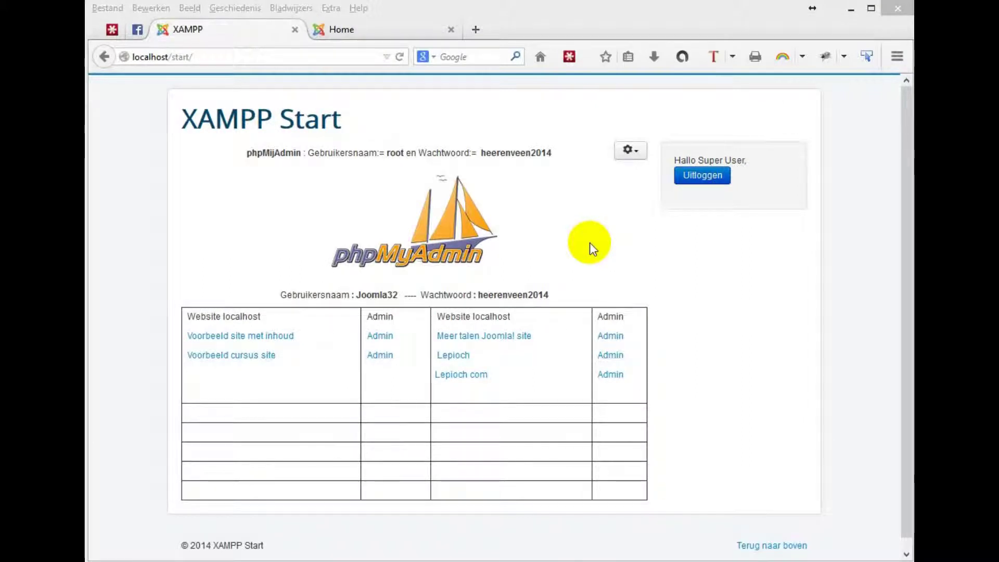
Step: Open the administration of the Meer talen Joomla! site and log in with the saved werkgroep username and password
click(608, 339)
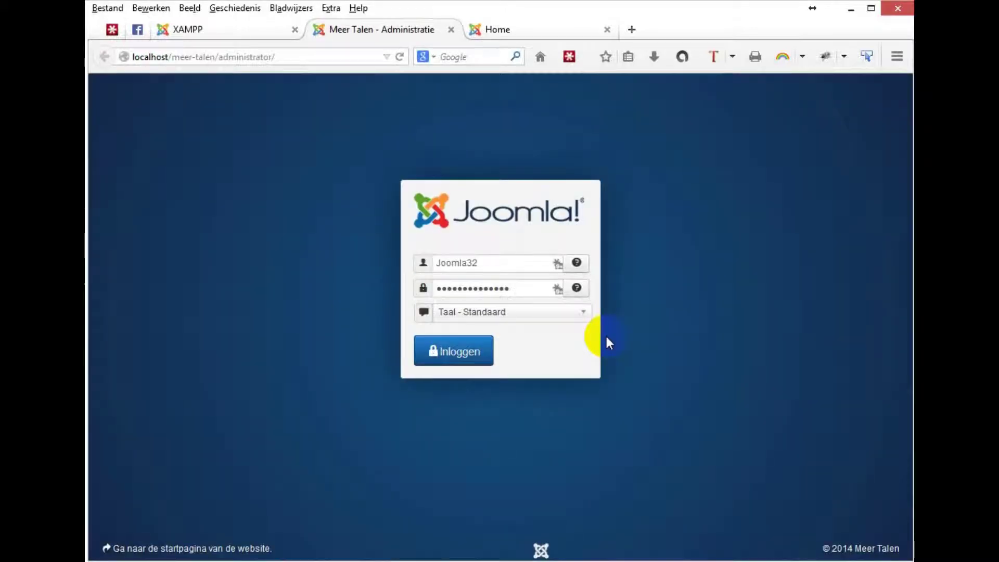
click(560, 266)
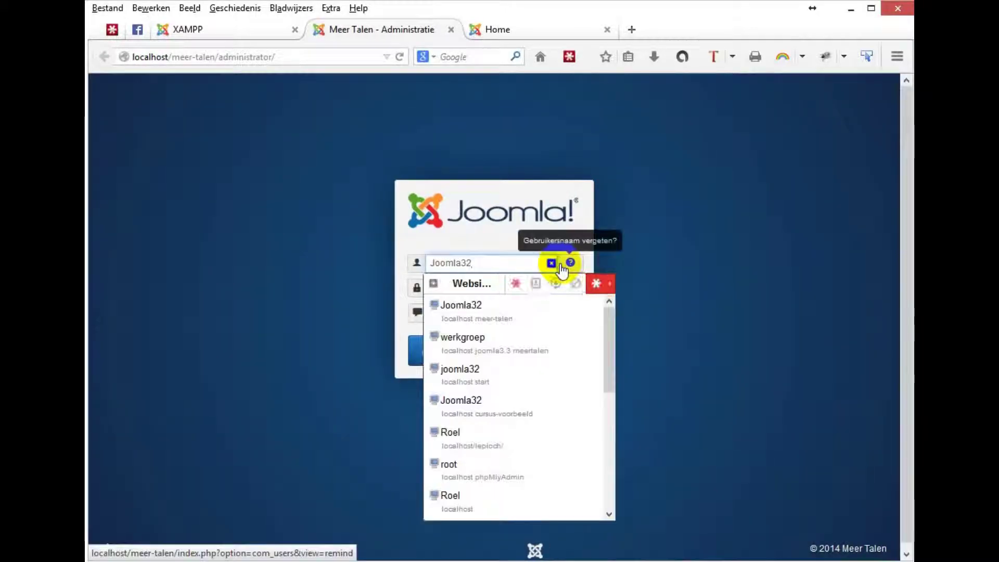
click(486, 343)
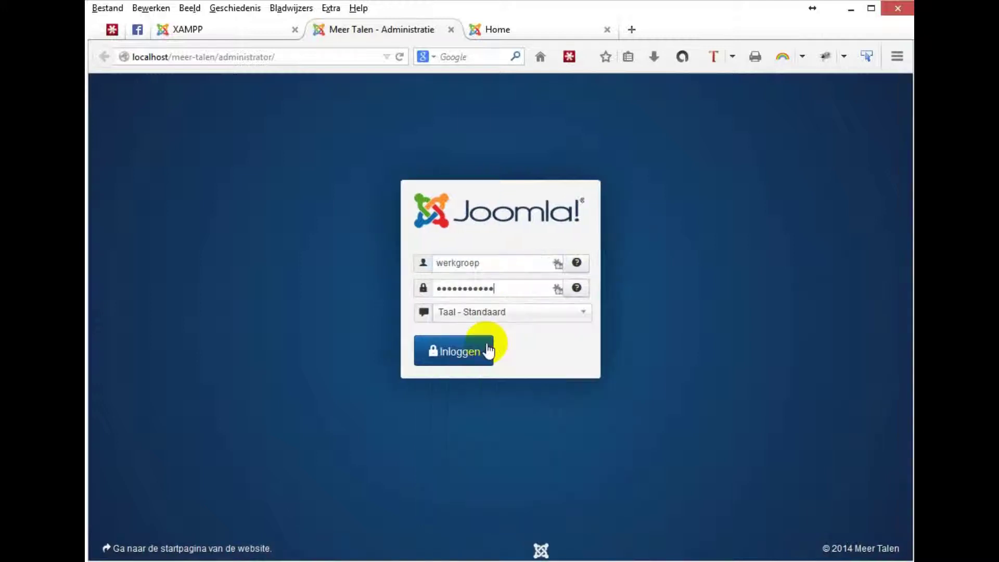
click(456, 356)
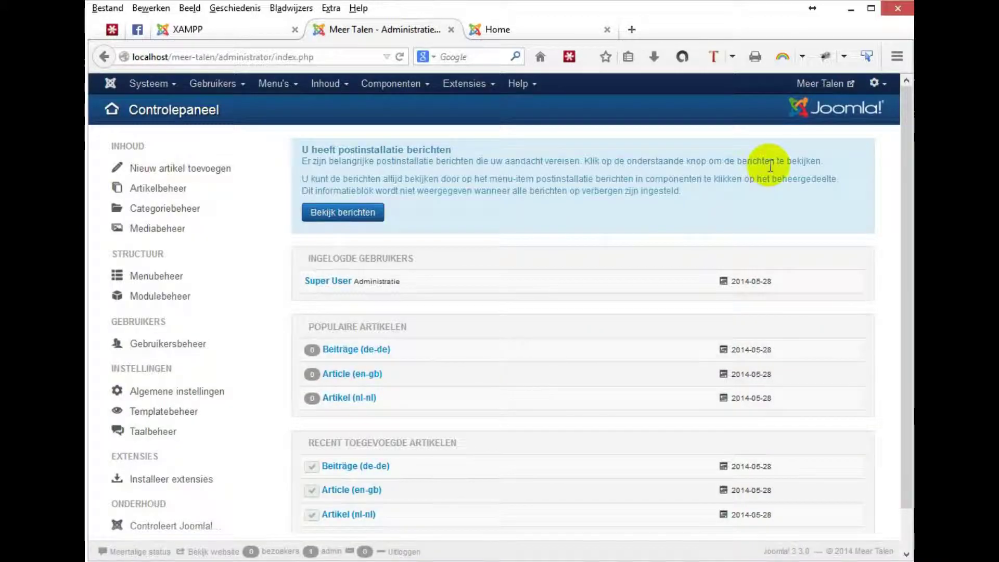
Step: Log out of the administration and log back in with the language left at Taal - Standaard
click(882, 88)
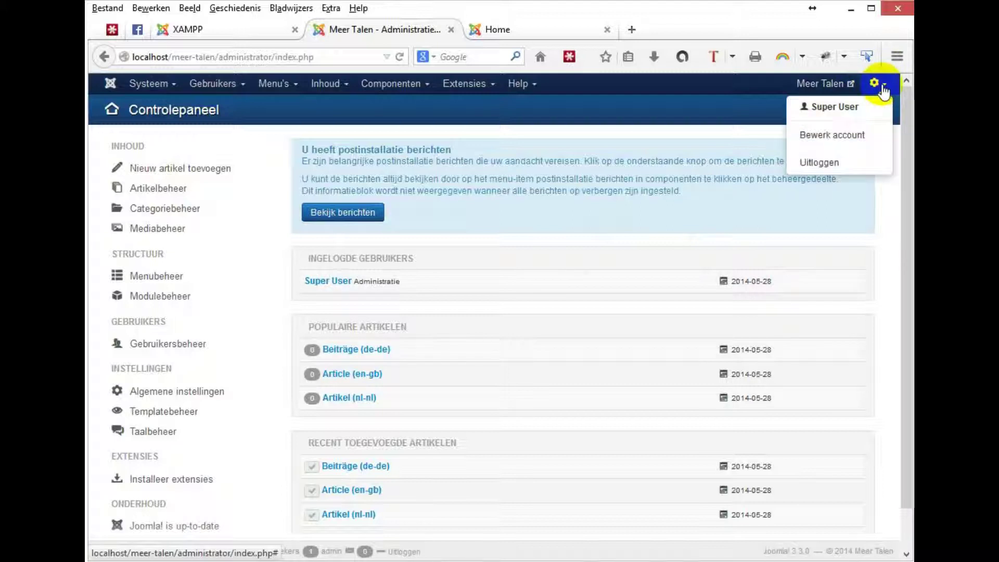
click(813, 165)
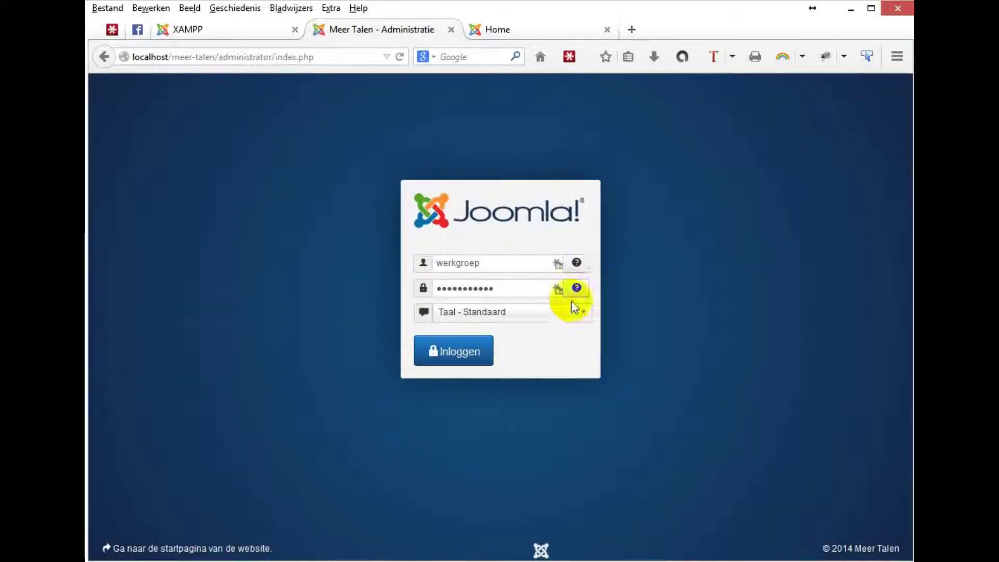
click(500, 321)
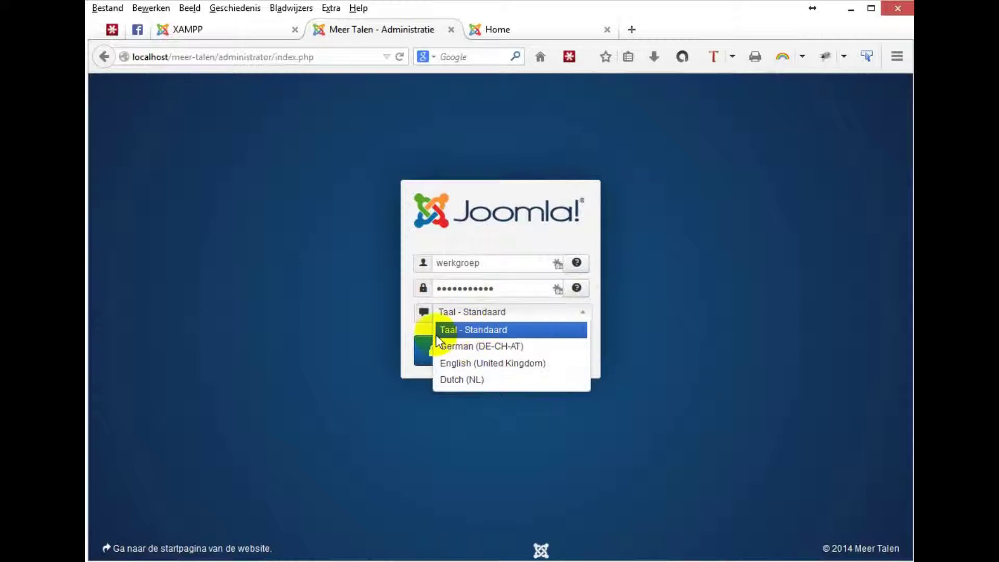
click(351, 295)
click(457, 356)
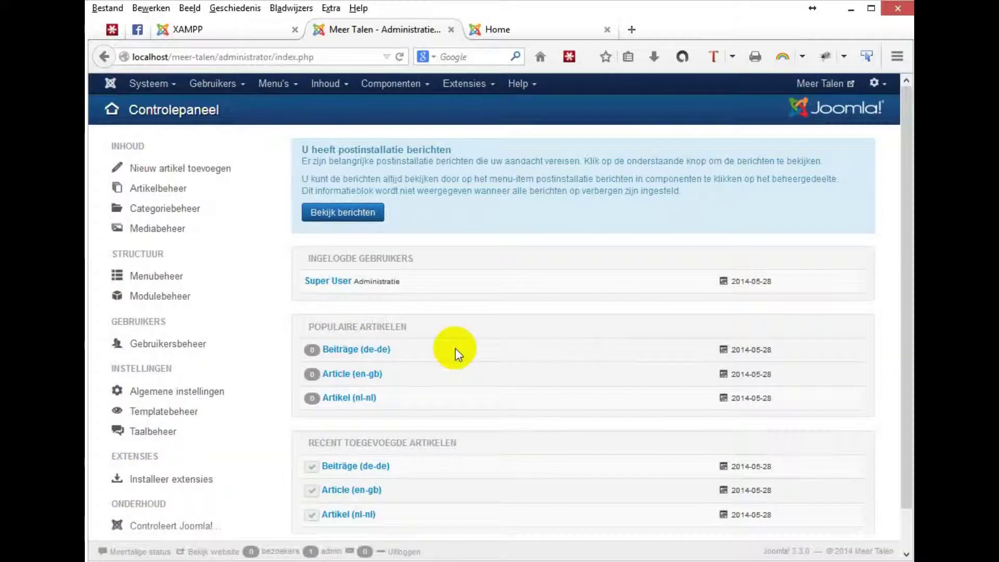
Step: Upload and install the template package allrounder-3_v1.1.zip from the Template folder through the extension manager
click(457, 87)
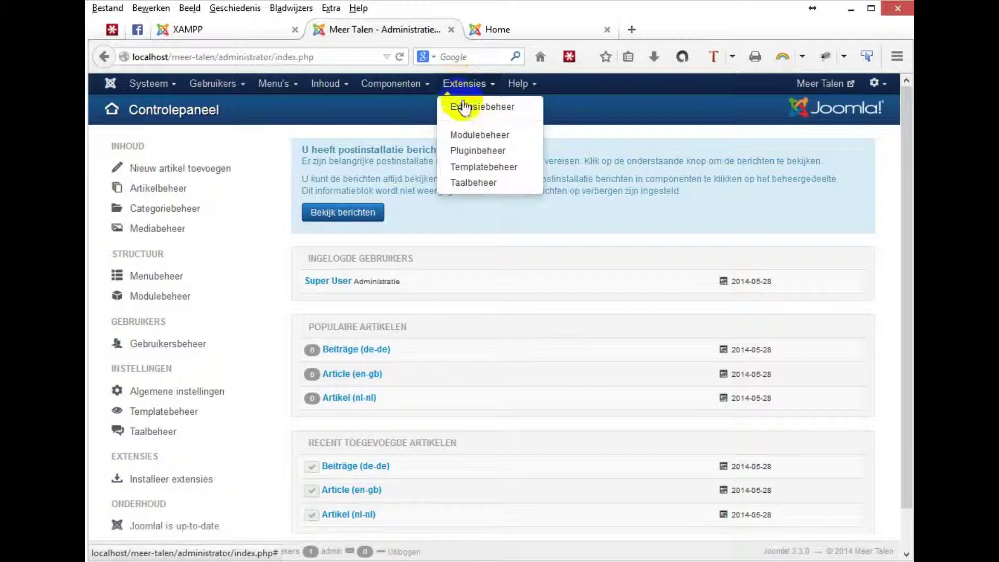
click(467, 107)
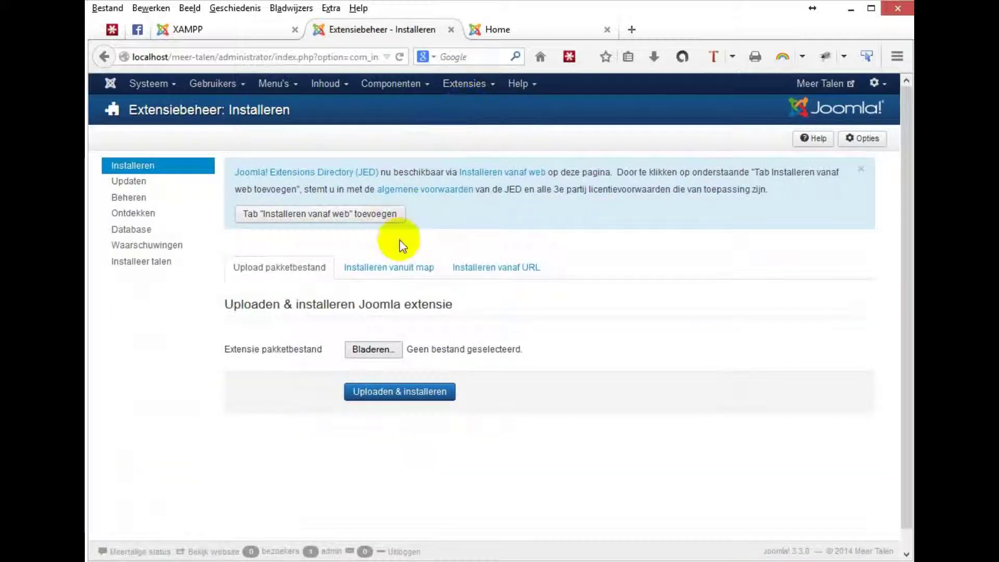
click(370, 352)
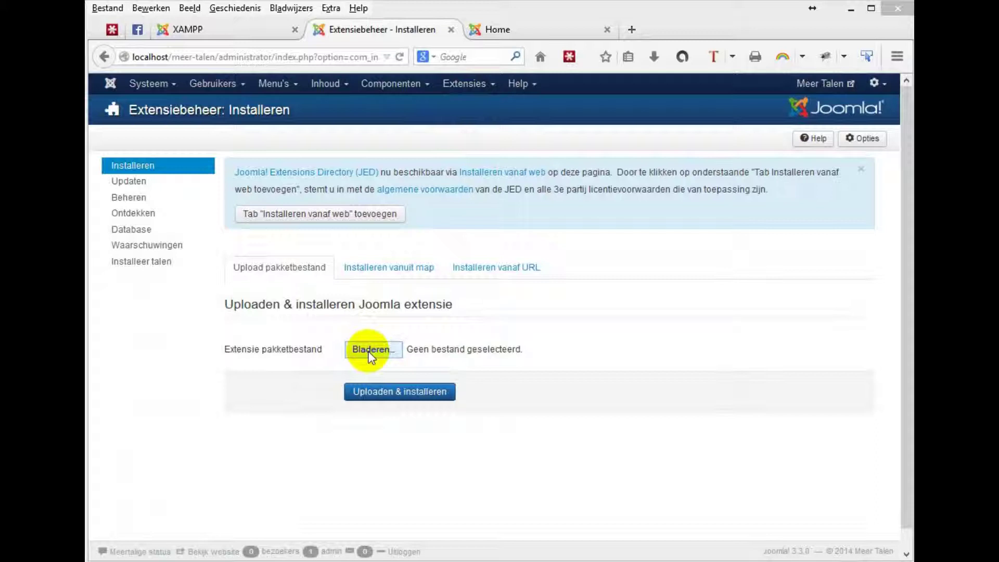
click(369, 352)
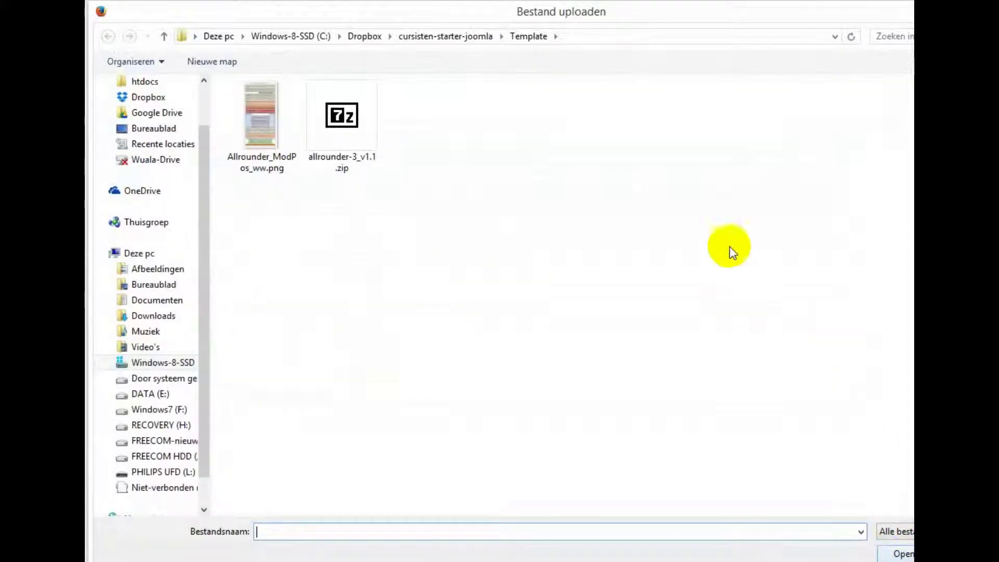
click(336, 122)
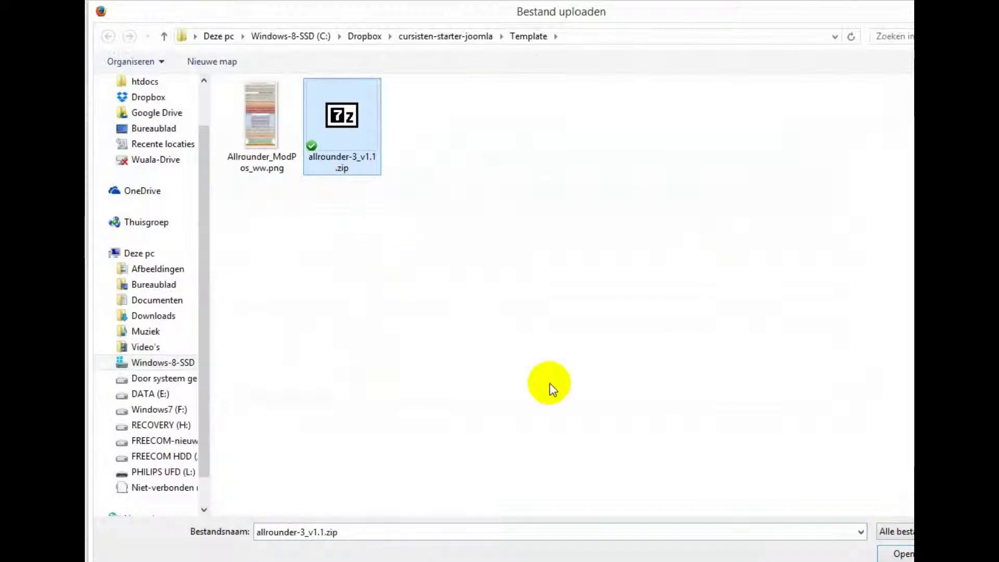
click(891, 552)
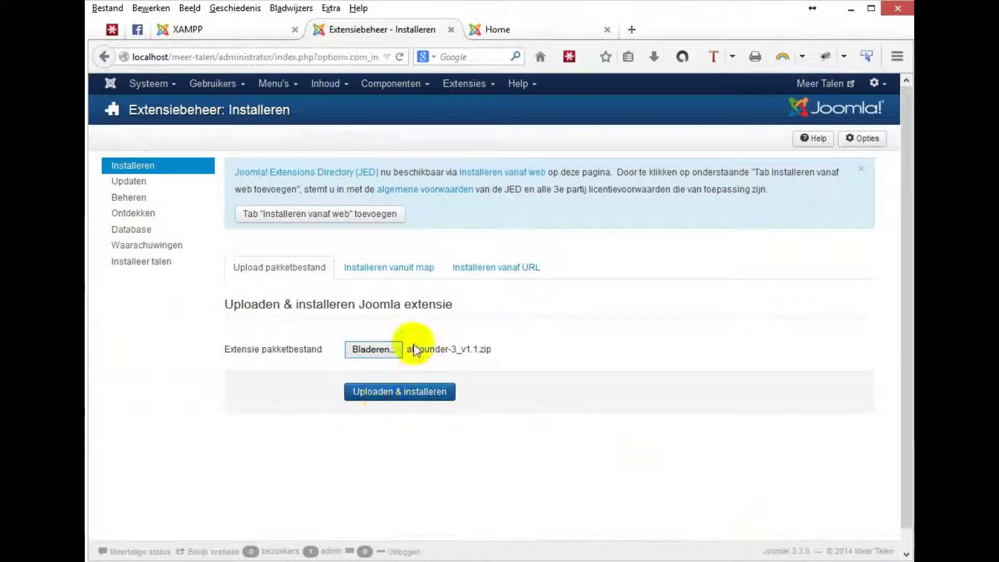
click(389, 395)
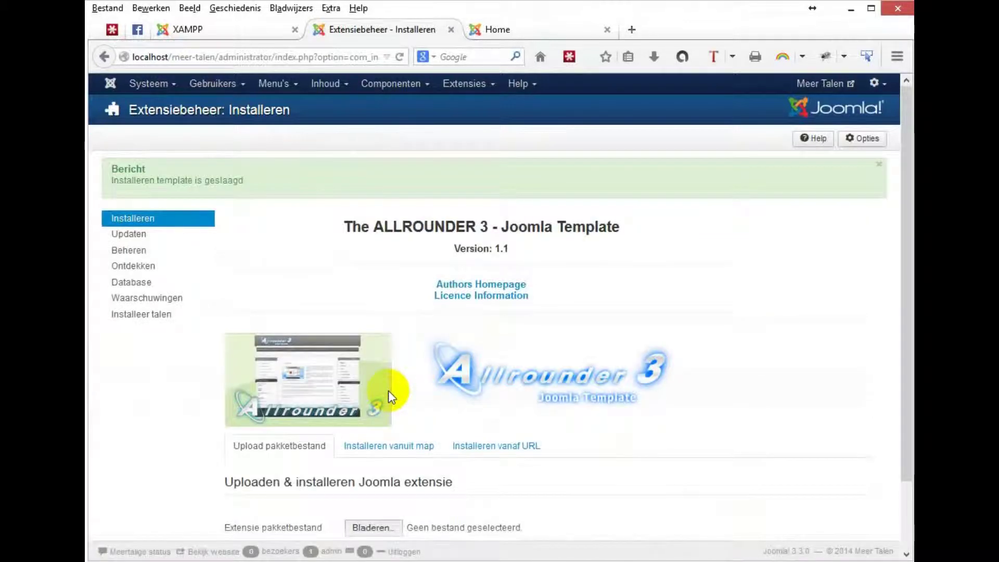
Step: Set the ALLROUNDER-3 - Standaard style as the website's default template
click(457, 89)
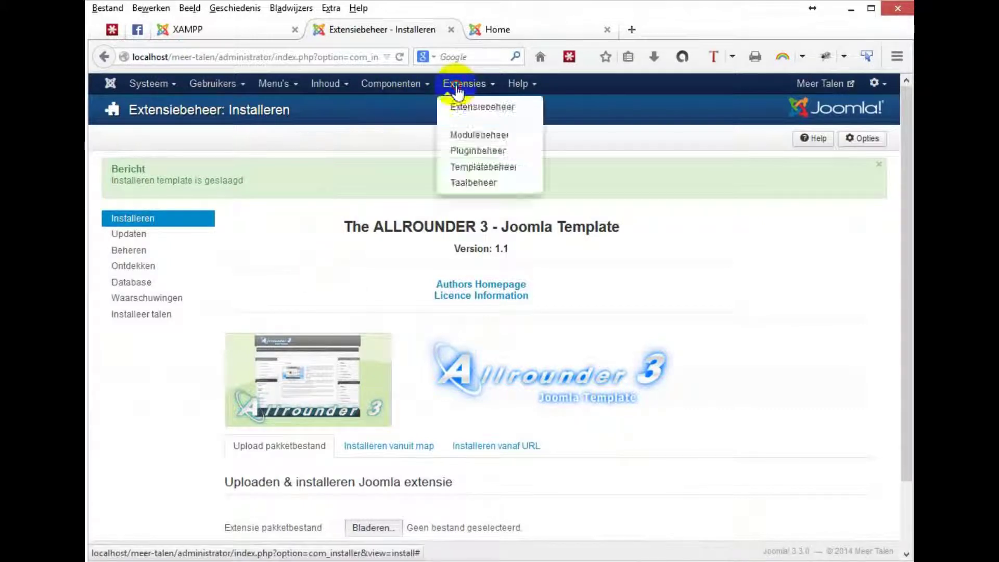
click(467, 168)
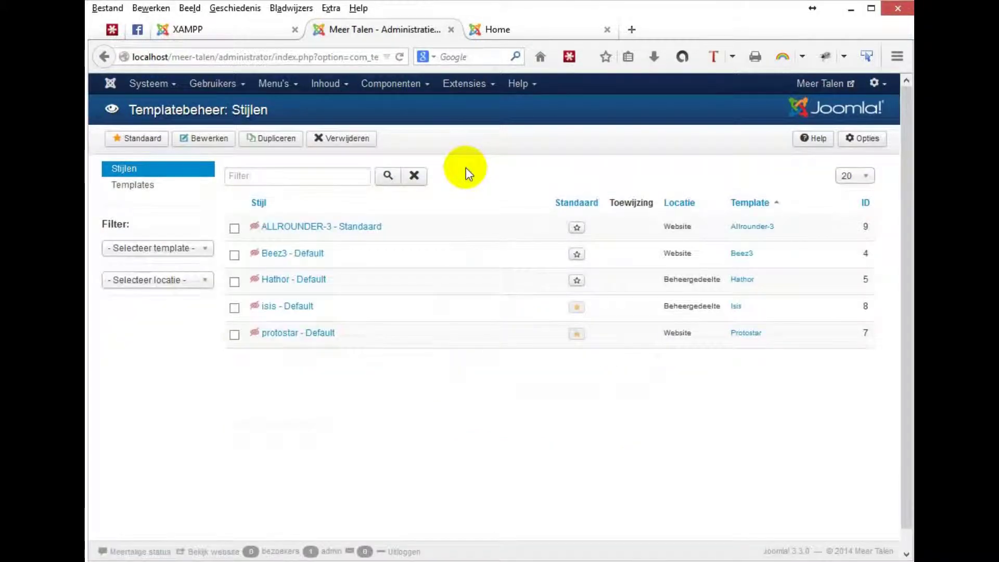
click(577, 229)
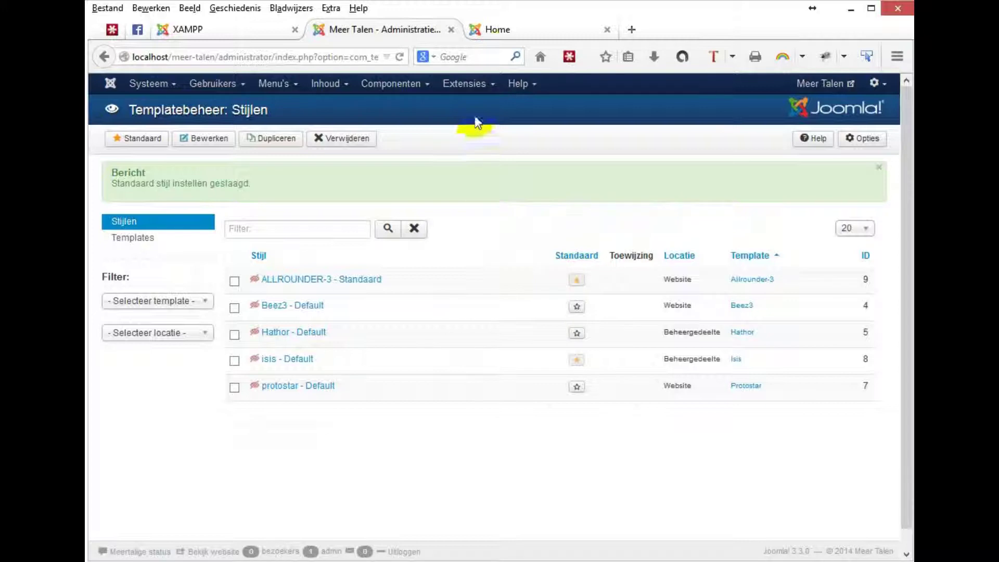
Step: Reload the website's English home page to examine the new template and the placement of the language flags
click(519, 32)
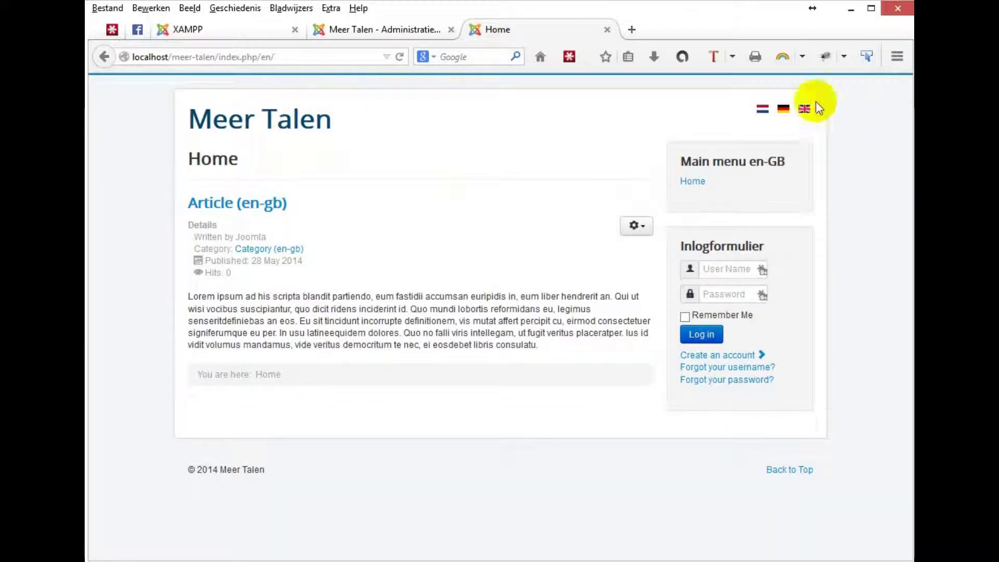
click(687, 185)
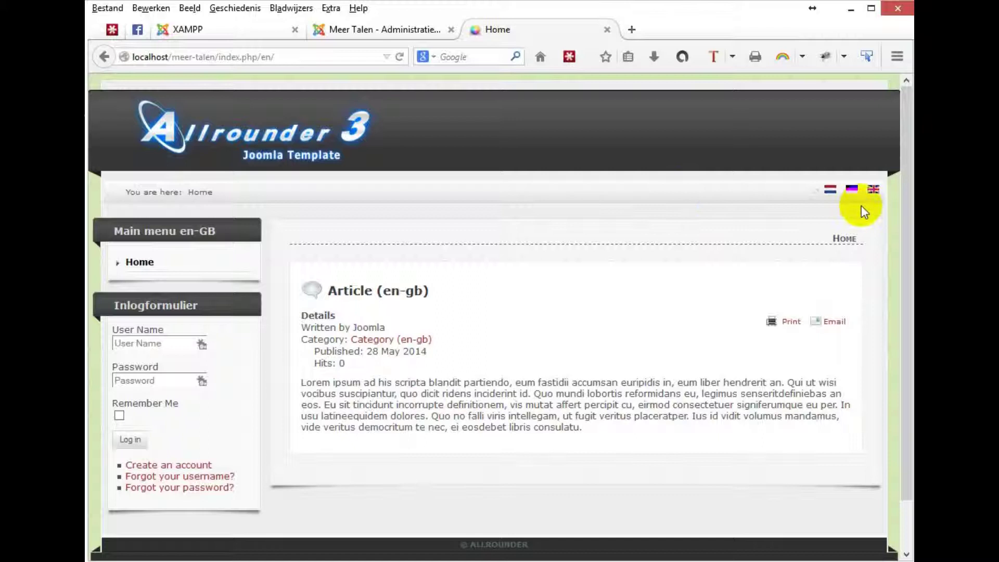
click(836, 171)
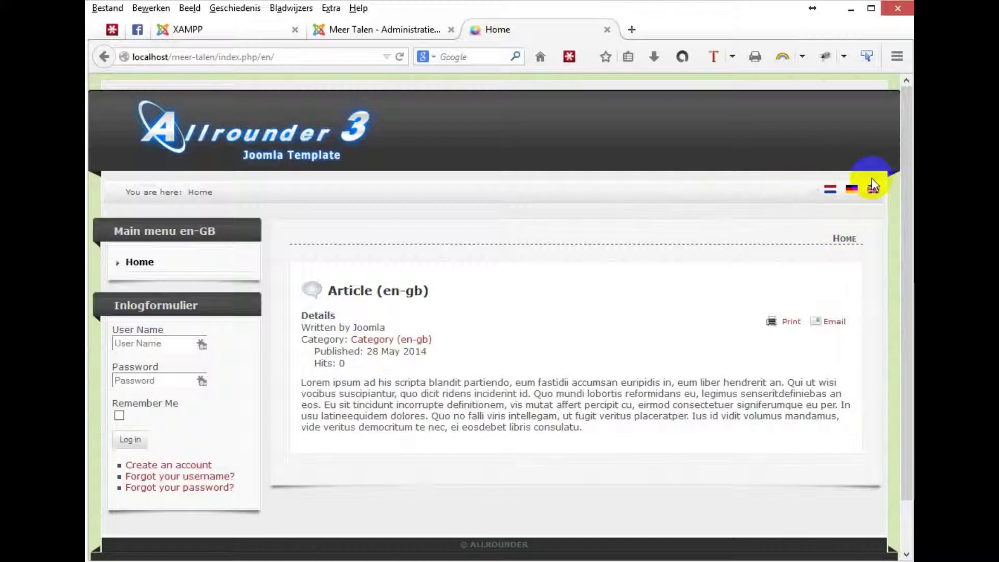
click(805, 174)
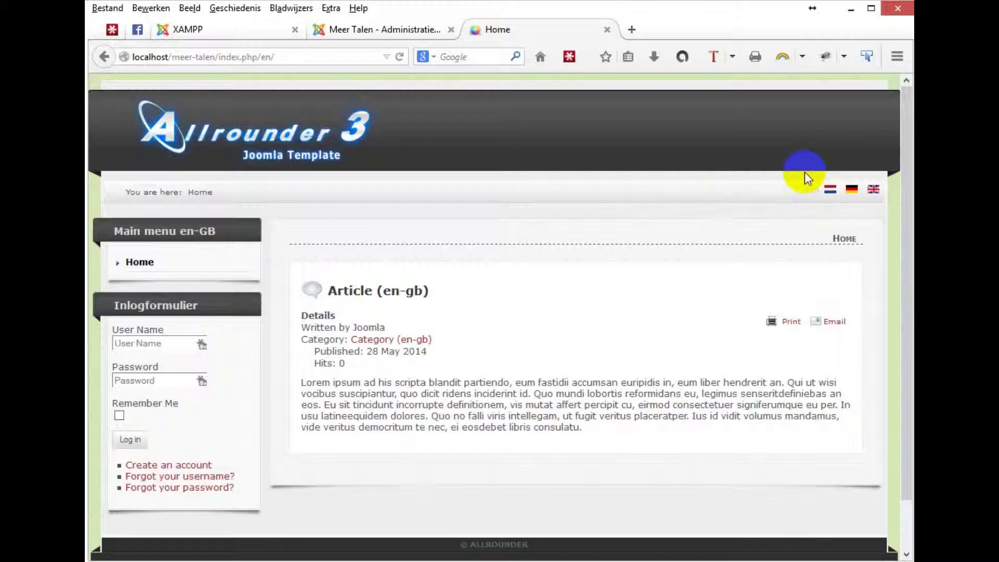
click(603, 556)
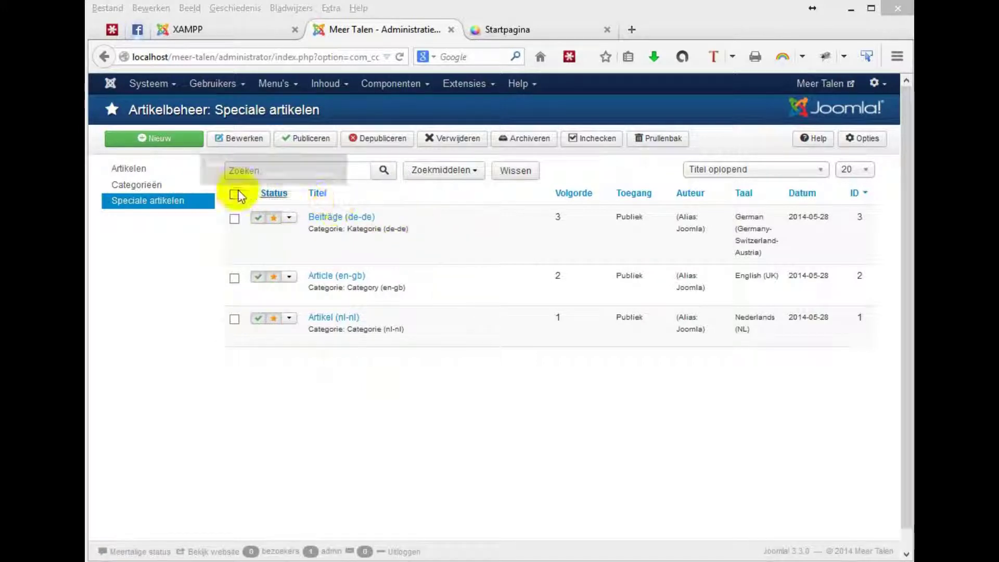
Step: Open the list of all articles and filter it by the language Nederlands (NL)
click(126, 176)
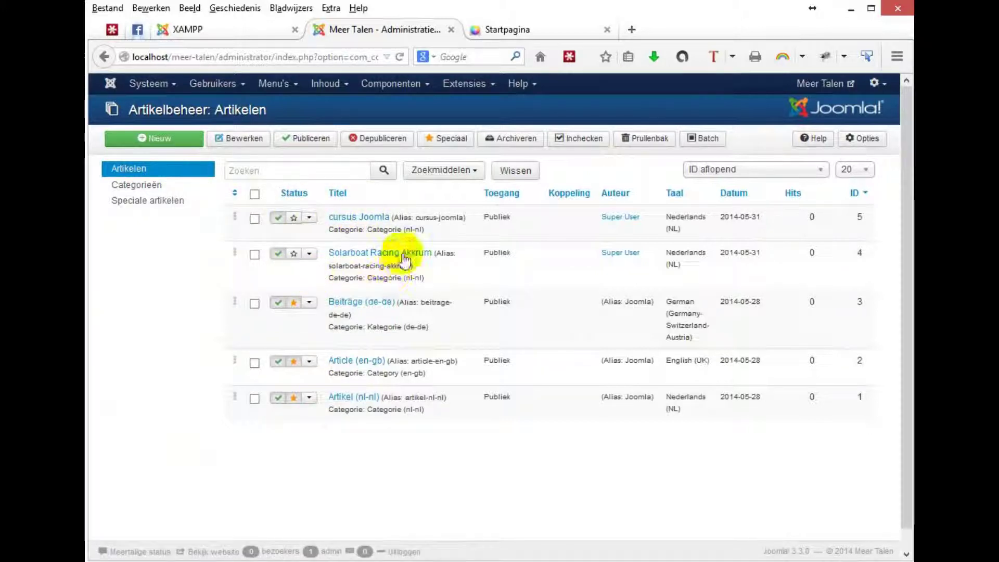
click(441, 170)
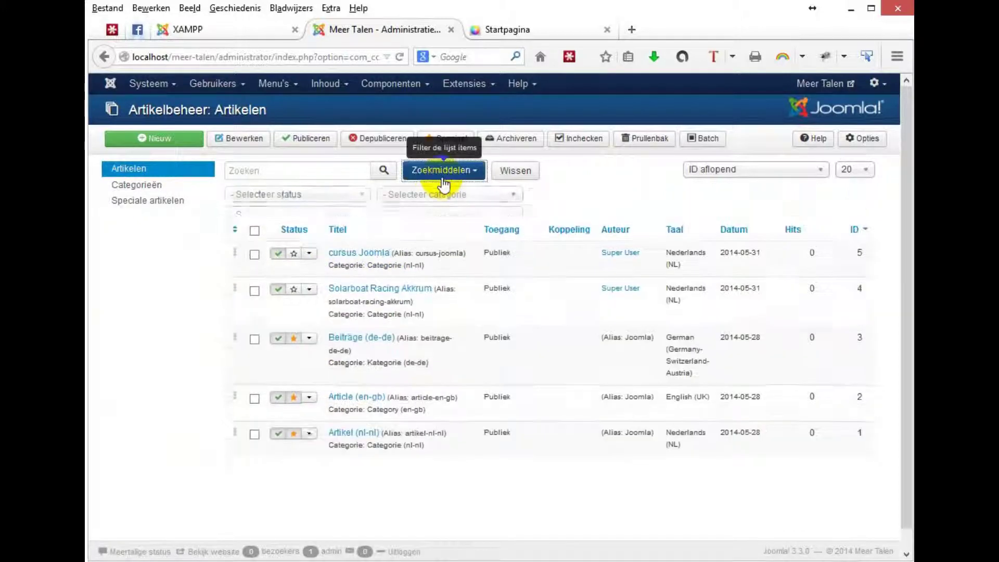
click(450, 217)
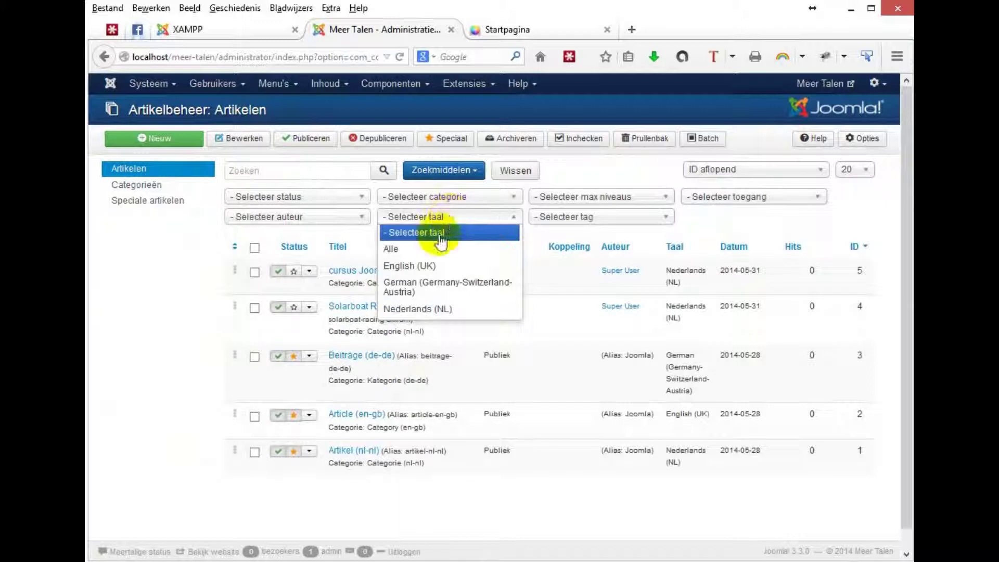
click(417, 308)
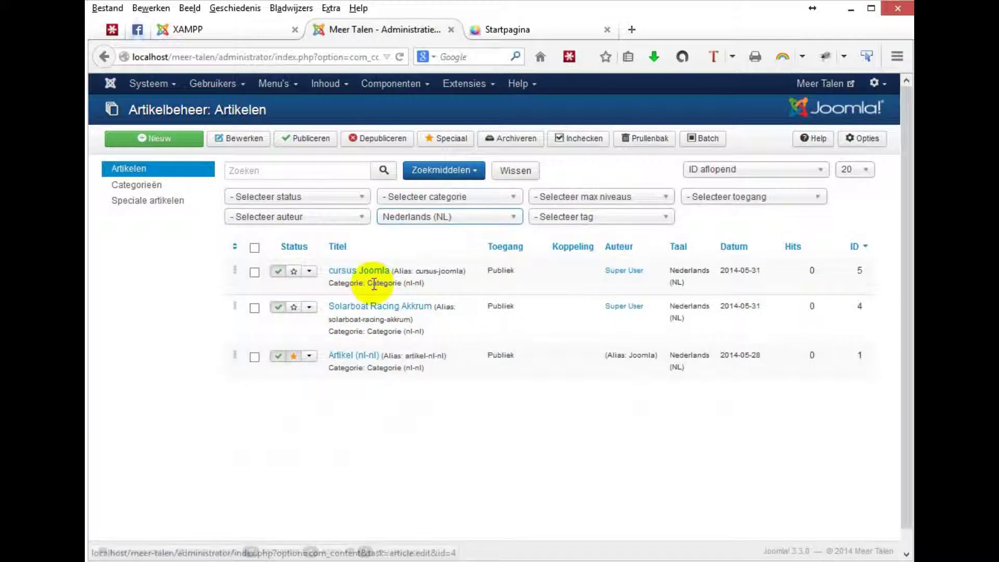
Step: Batch-copy the Dutch articles cursus Joomla and Solarboat Racing Akkrum to Category (en-gb) with the language set to English (UK)
click(255, 272)
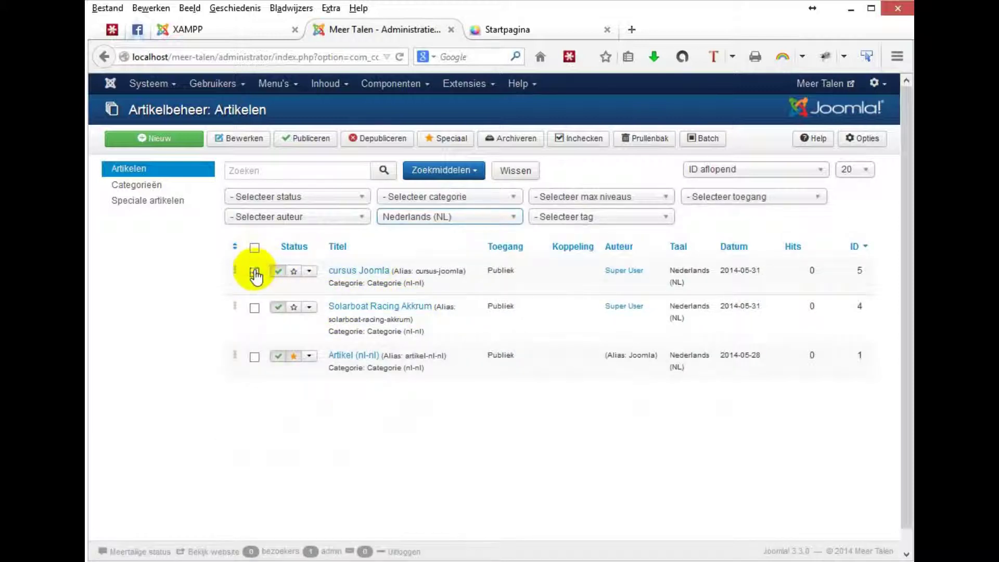
click(254, 310)
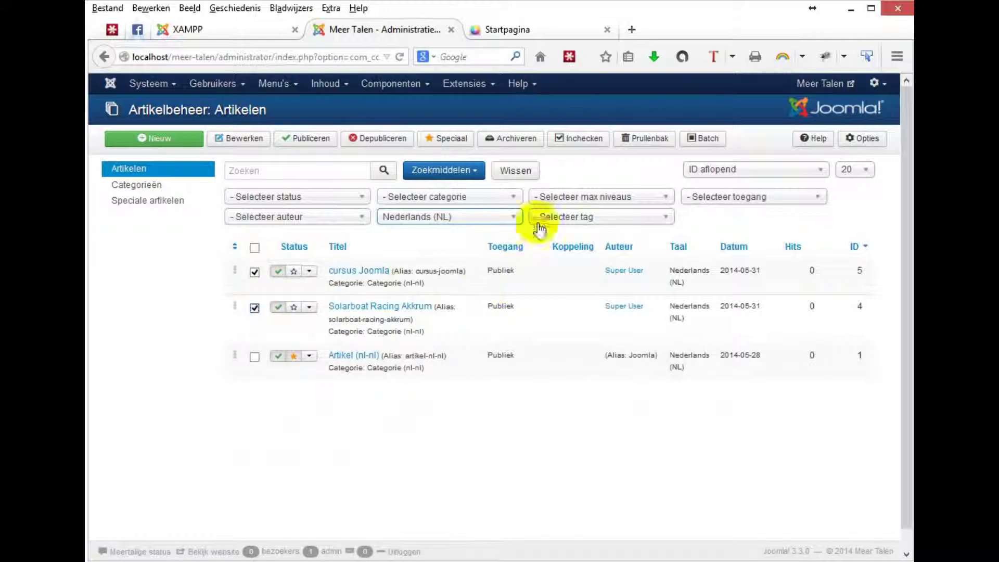
click(707, 142)
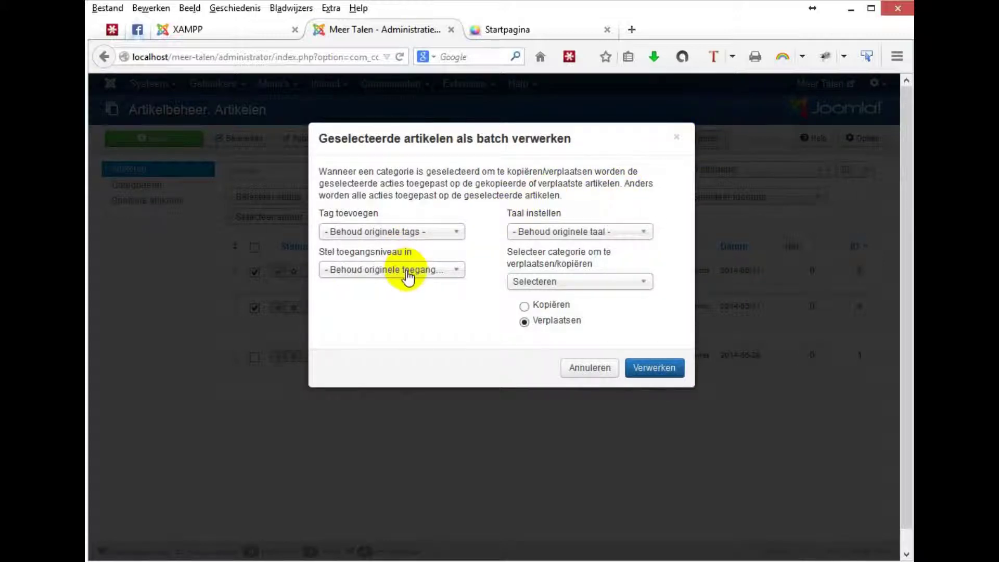
click(544, 235)
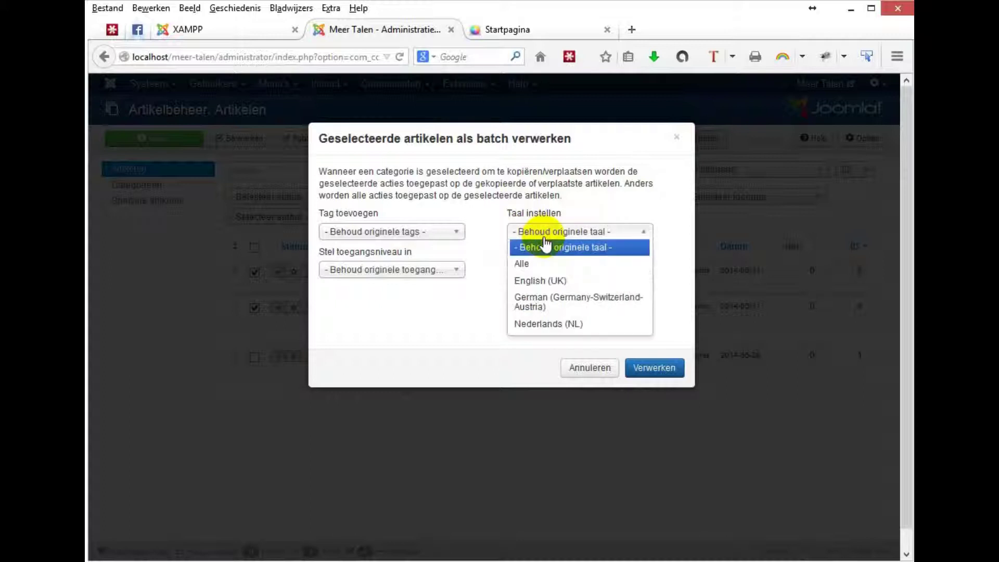
click(530, 281)
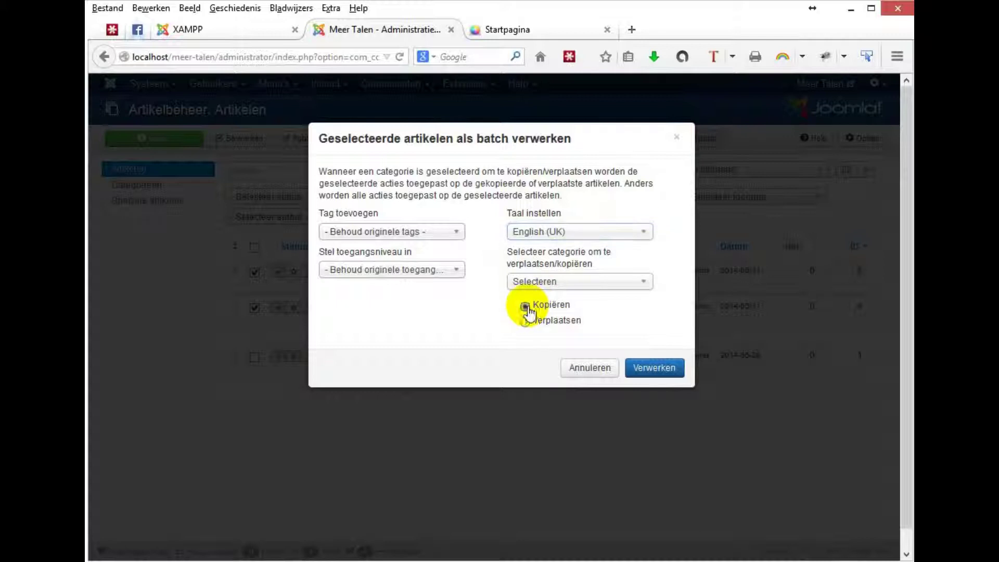
click(583, 284)
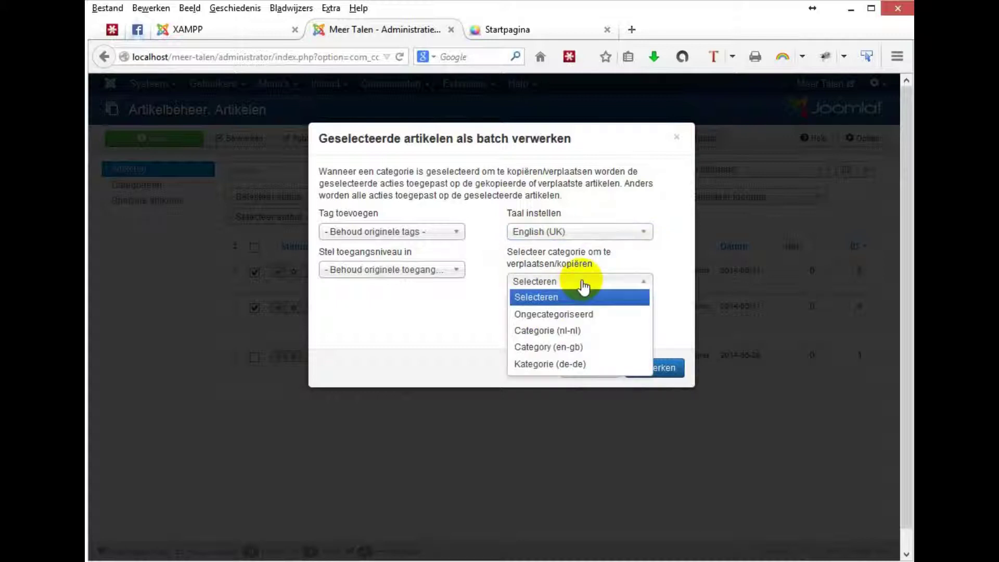
click(552, 349)
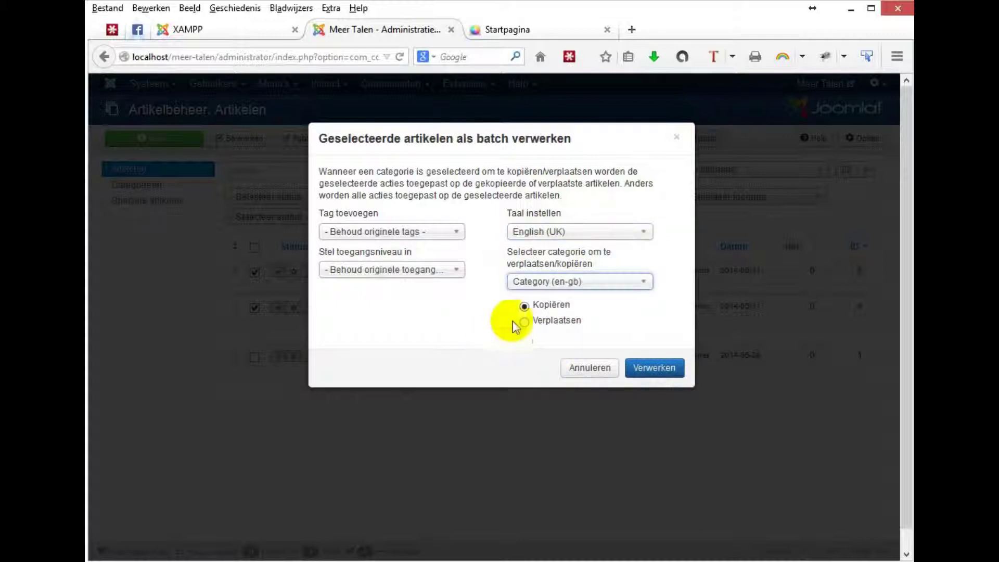
click(654, 370)
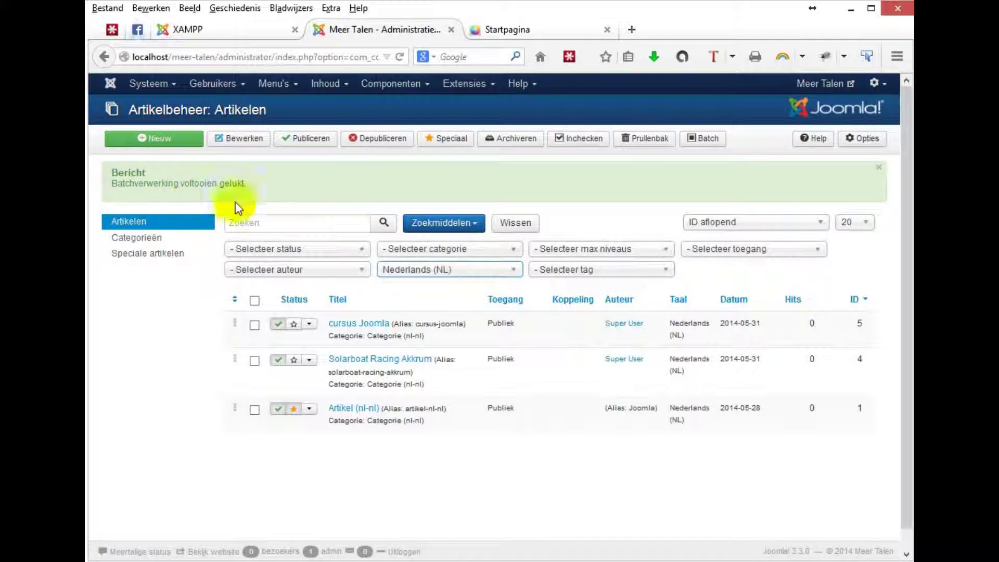
Step: Filter the articles by English (UK) to check the copies, and return the language filter to Nederlands (NL)
click(402, 271)
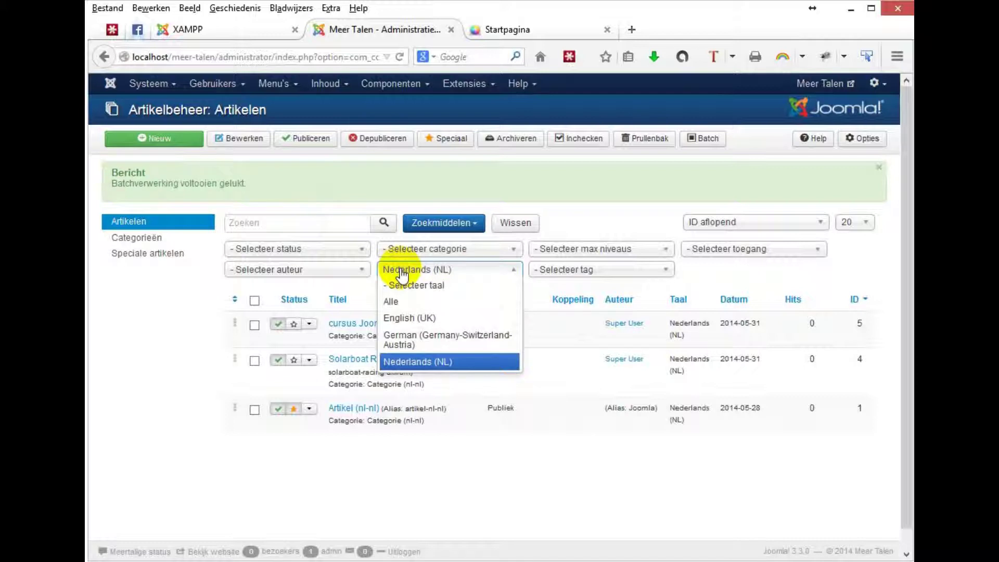
click(402, 318)
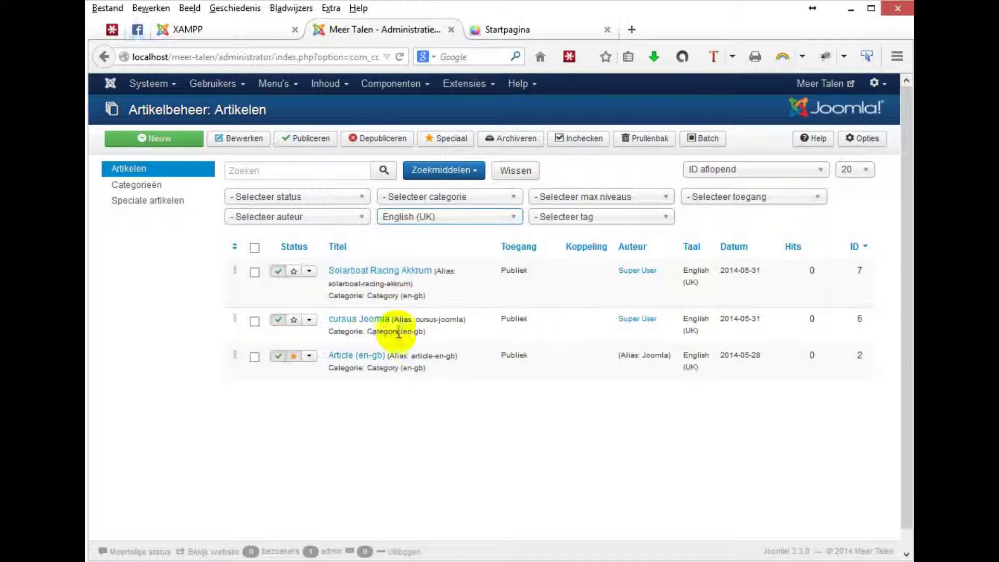
click(424, 219)
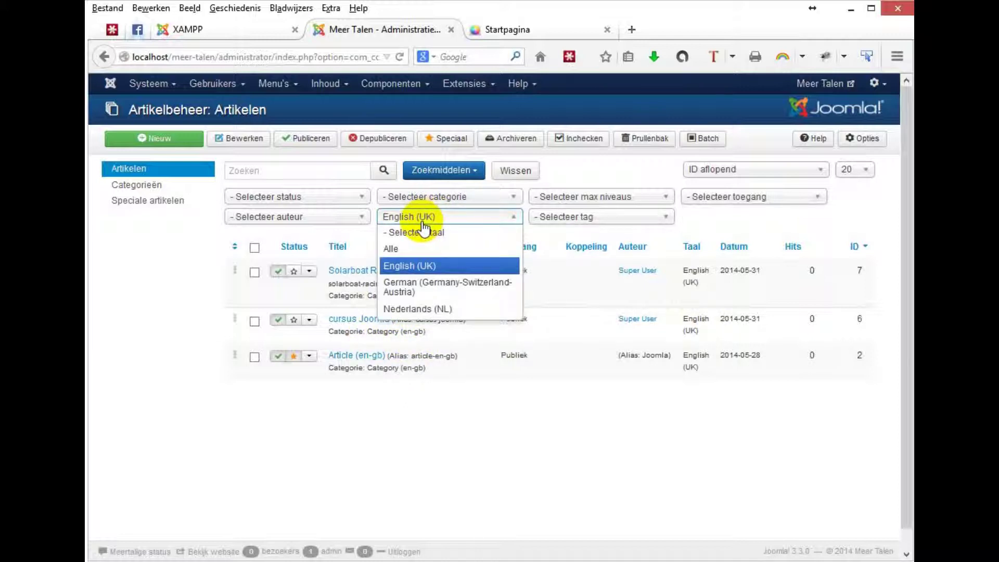
click(406, 308)
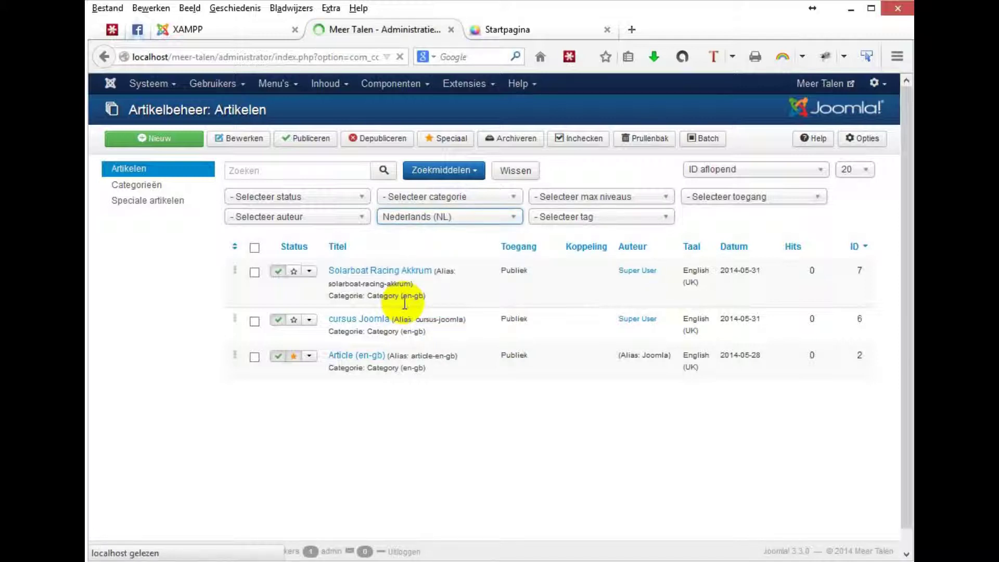
Step: Batch-copy the Dutch articles cursus Joomla and Solarboat Racing Akkrum to Kategorie (de-de) with the language set to German (Germany-Switzerland-Austria)
click(255, 273)
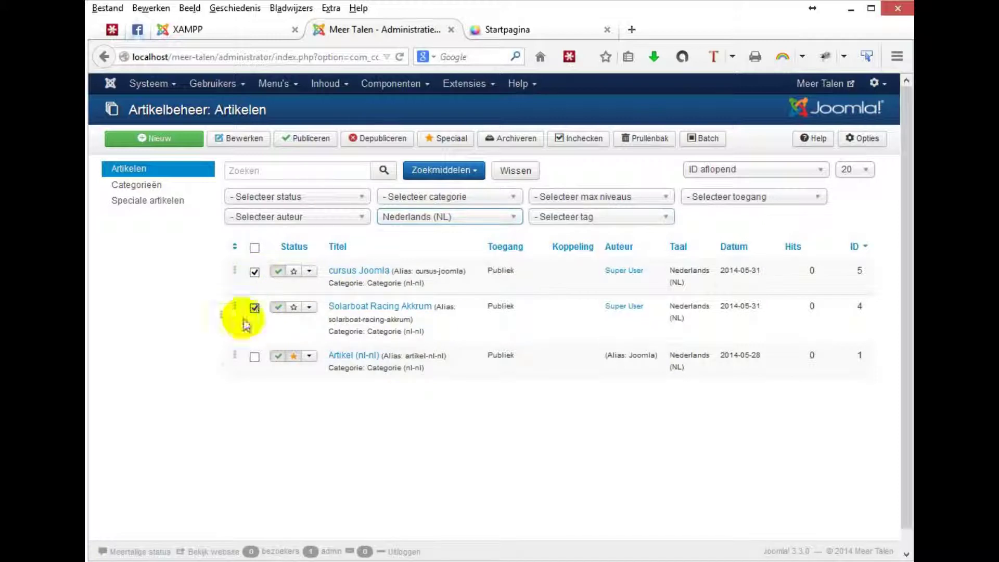
click(706, 141)
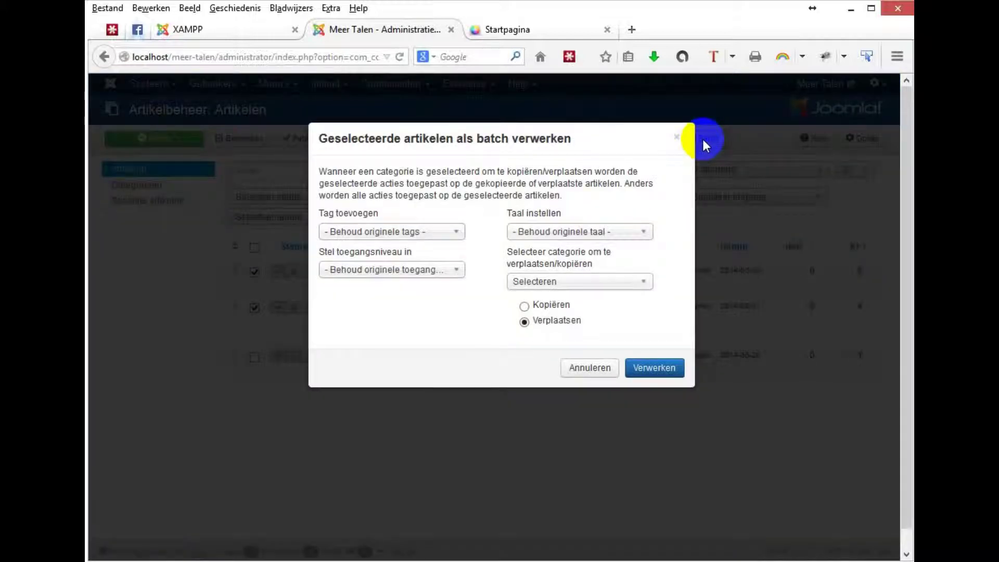
click(542, 235)
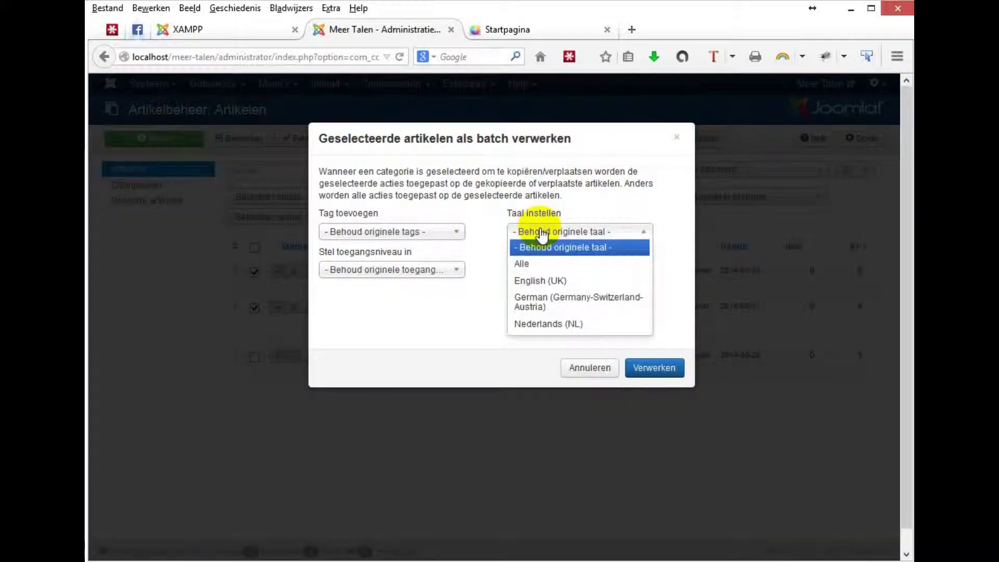
click(520, 307)
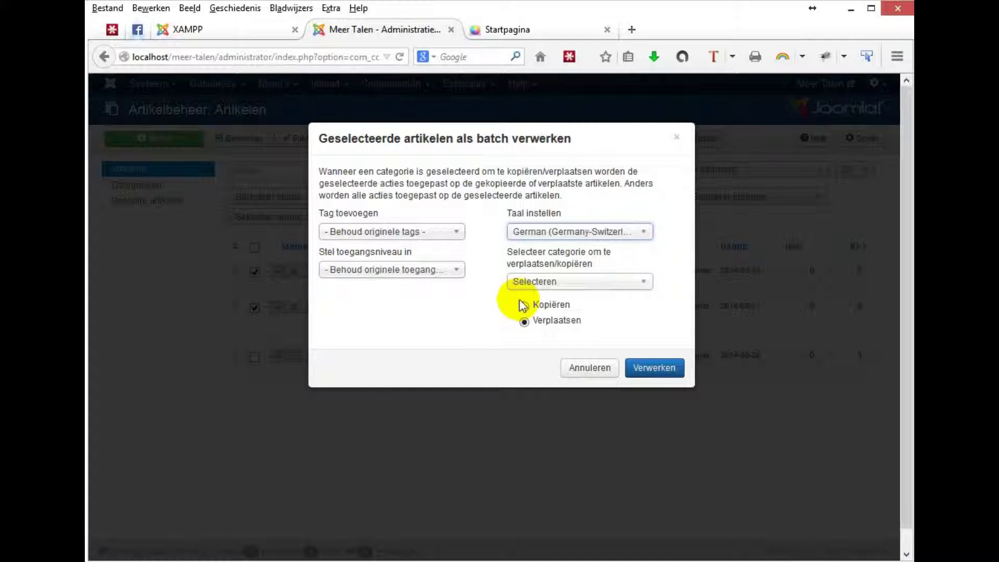
click(528, 281)
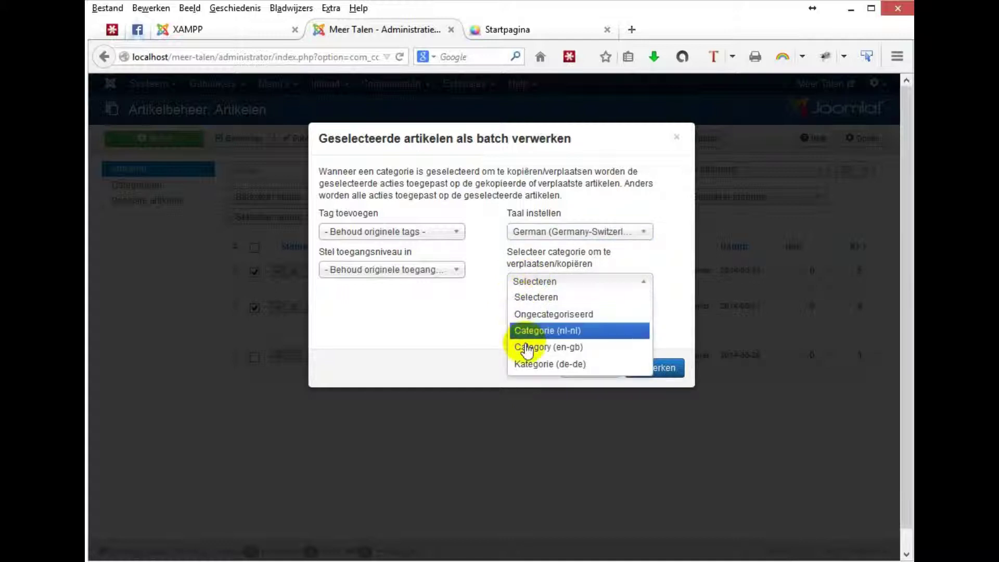
click(529, 364)
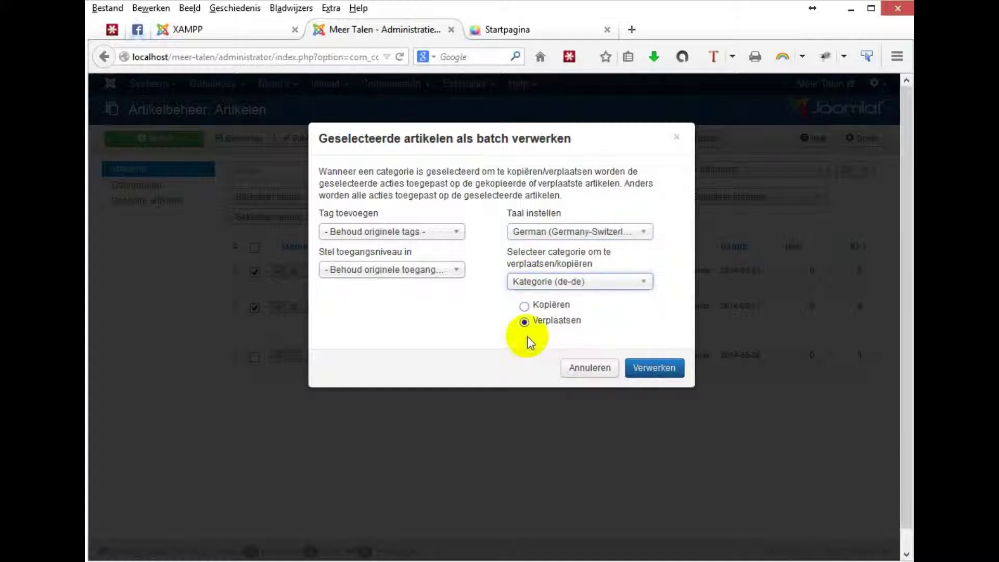
click(527, 308)
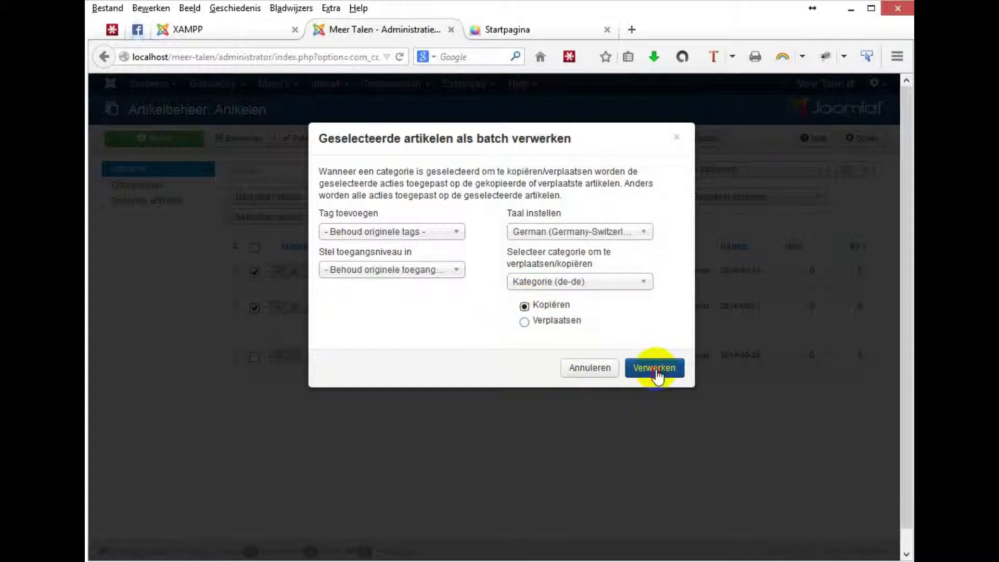
click(655, 368)
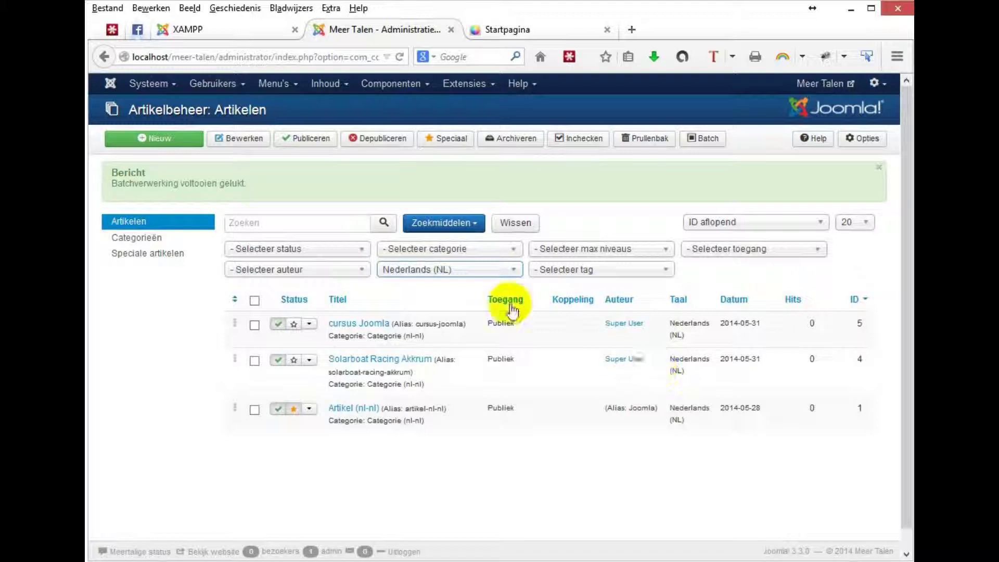
Step: Filter the articles by German (Germany-Switzerland-Austria) to check the copies, and remove the language filter to review the articles in every language
click(428, 270)
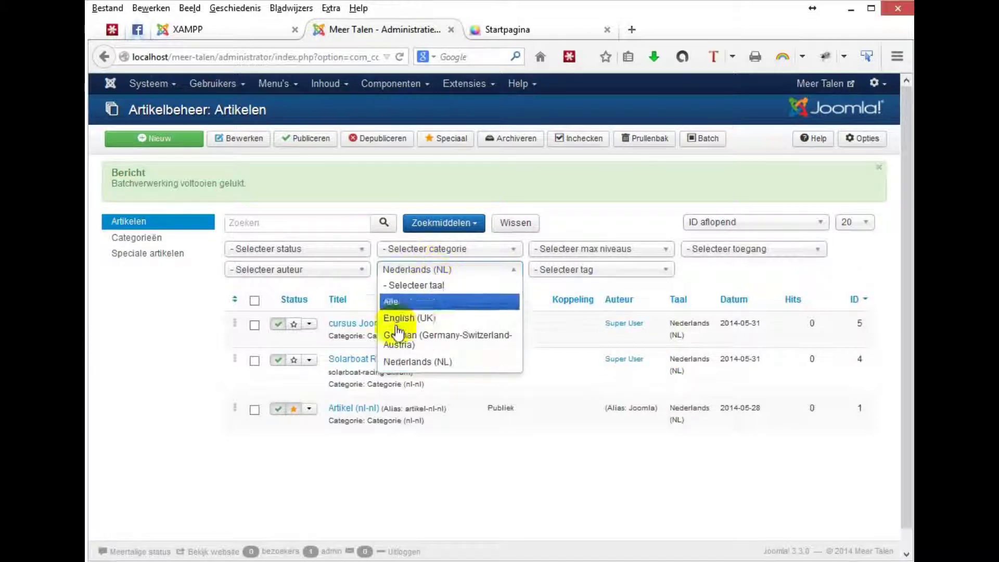
click(404, 343)
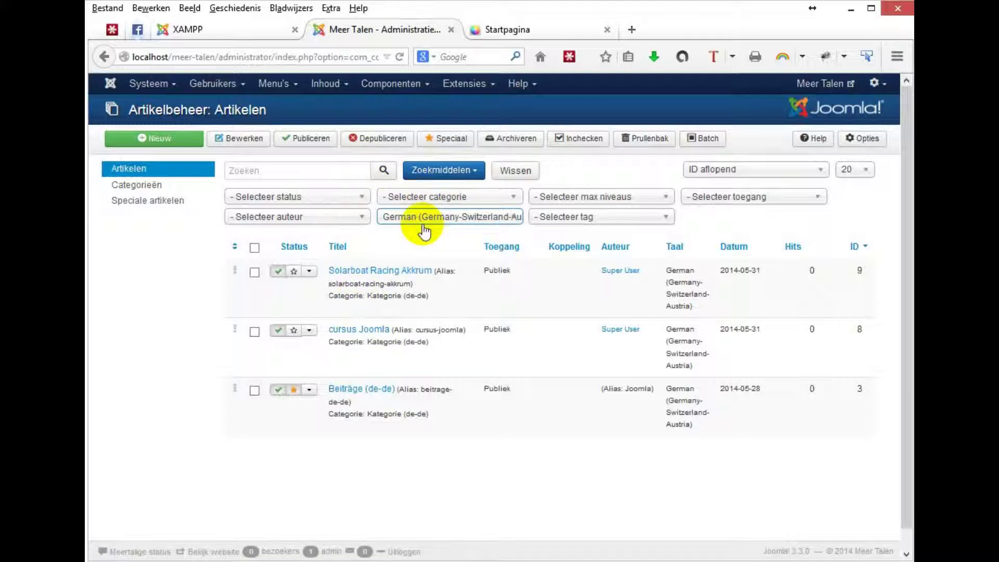
click(424, 219)
click(423, 232)
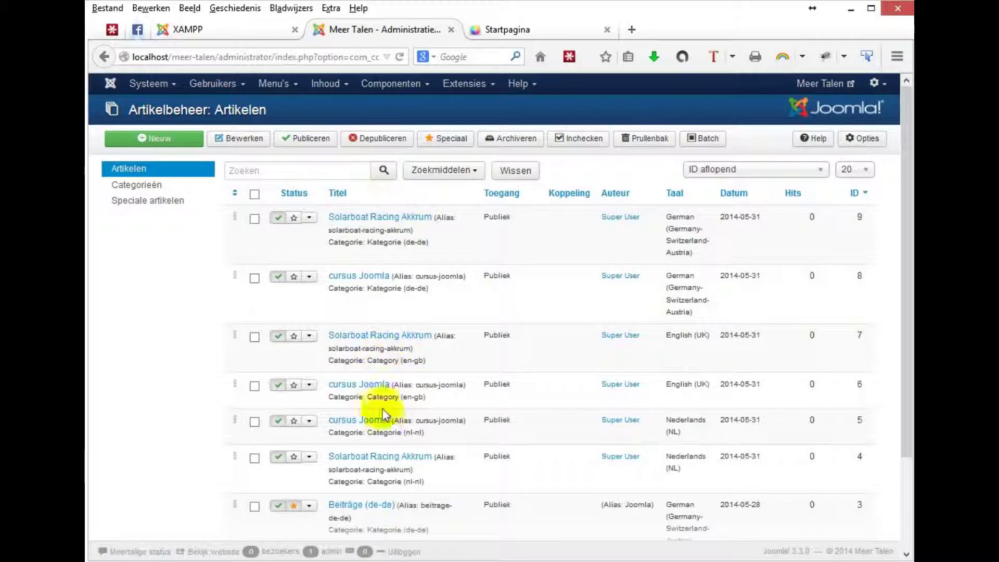
scroll(383, 414, down, 3)
scroll(383, 419, up, 3)
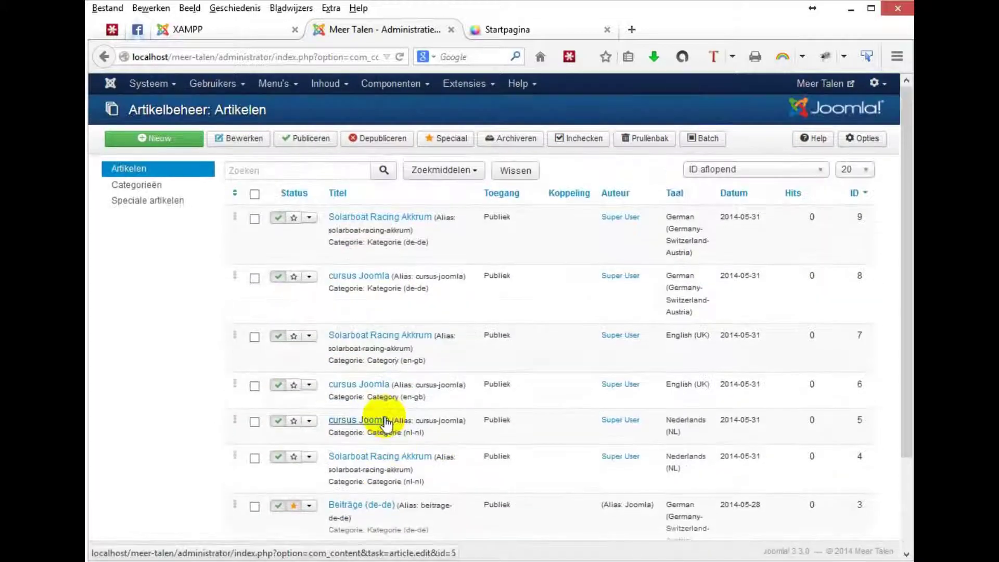
Step: Create a new menu item in Main Menu (nl-NL) with the menu item type Individueel artikel
click(273, 89)
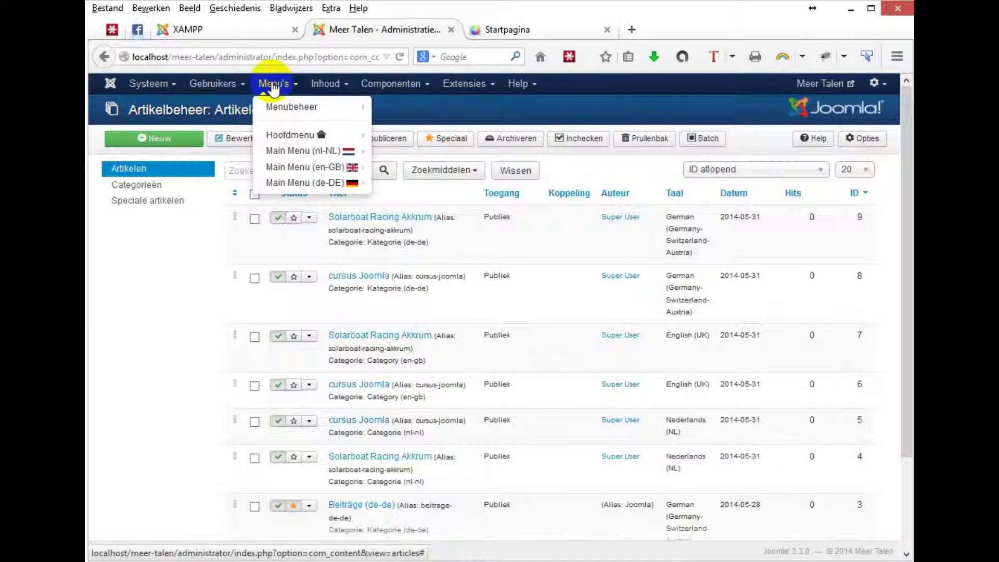
click(282, 153)
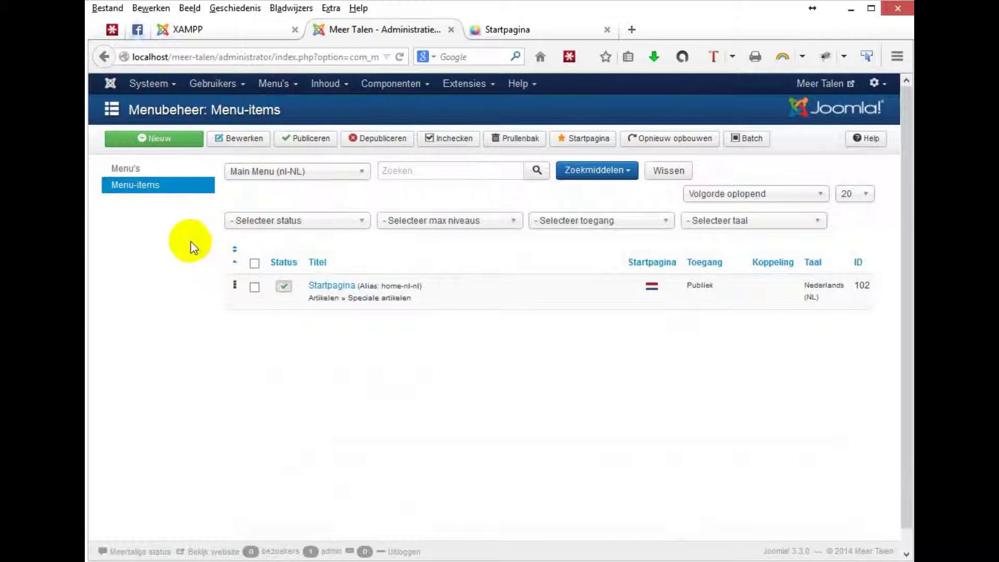
click(161, 147)
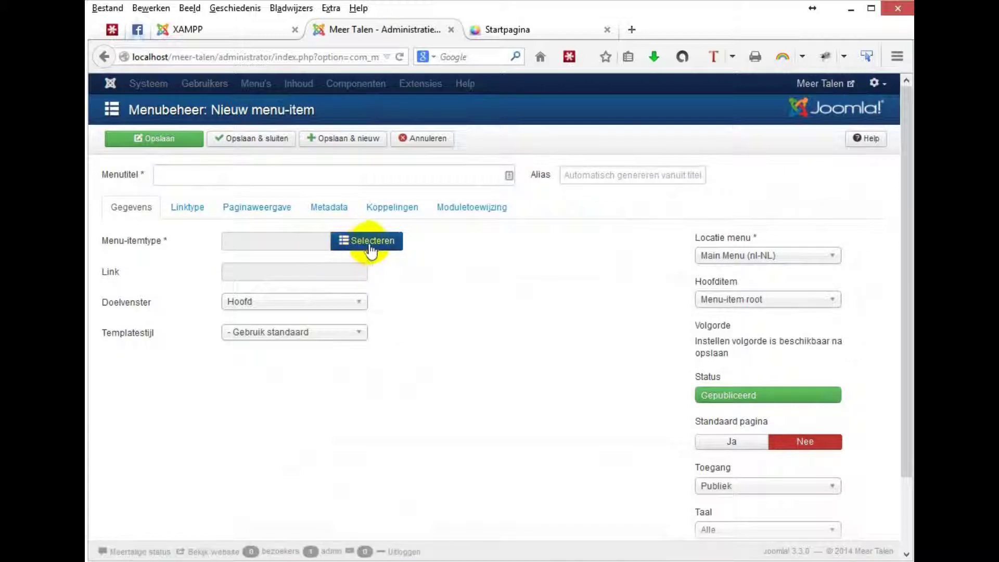
click(373, 242)
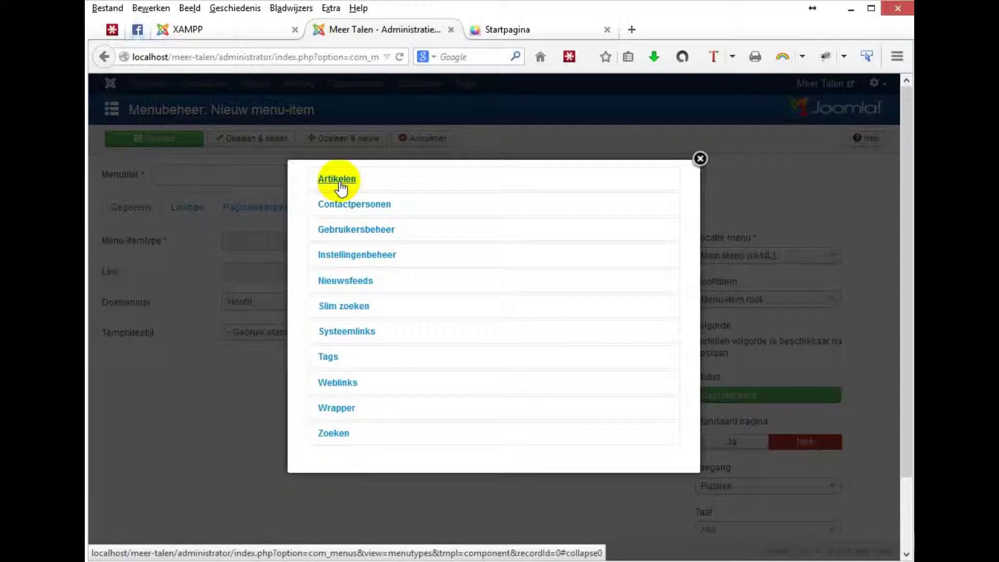
click(339, 179)
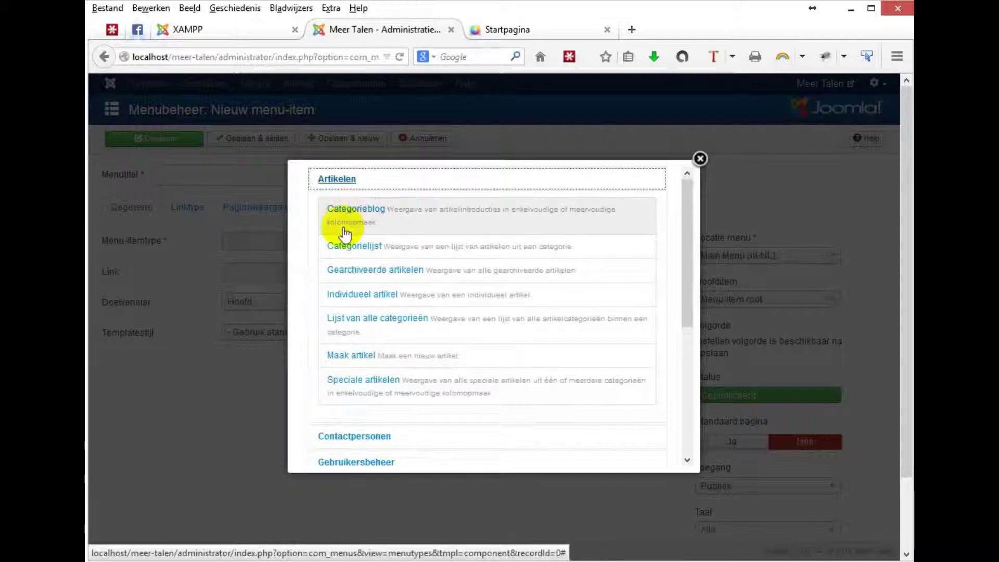
click(352, 295)
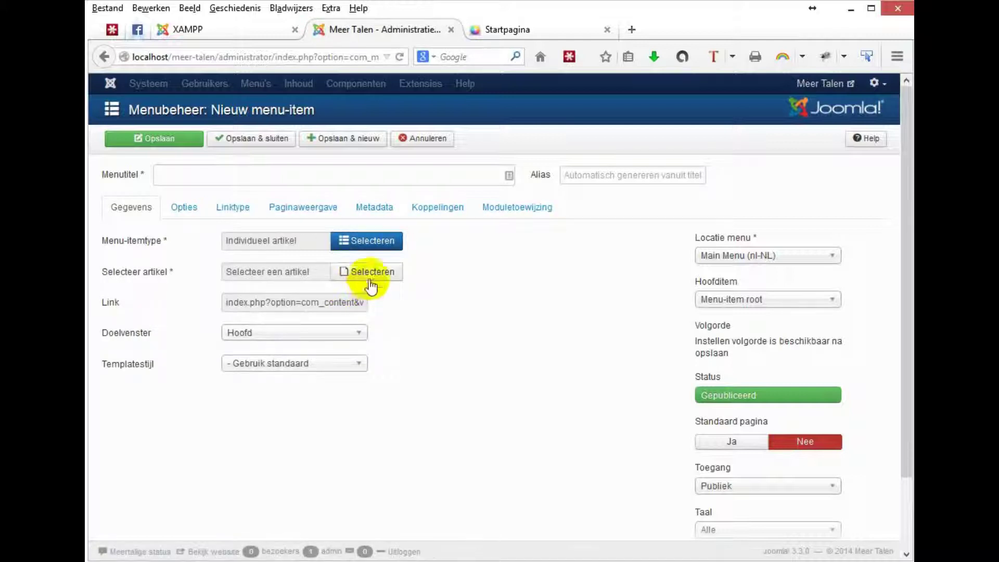
Step: Filter the selectable articles by Nederlands (NL), copy the title Solarboat Racing Akkrum, and link that article to the menu item
click(355, 276)
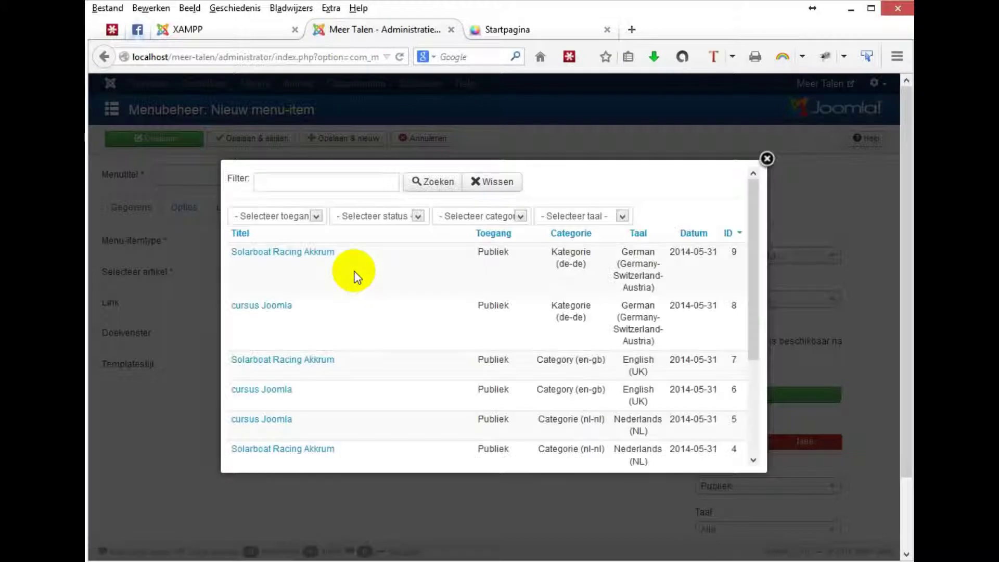
click(564, 216)
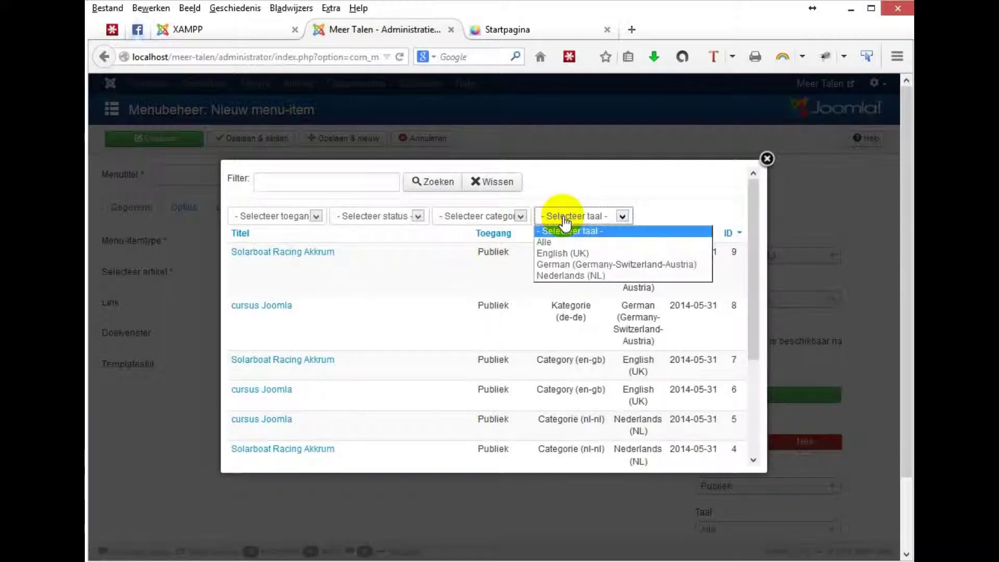
click(557, 276)
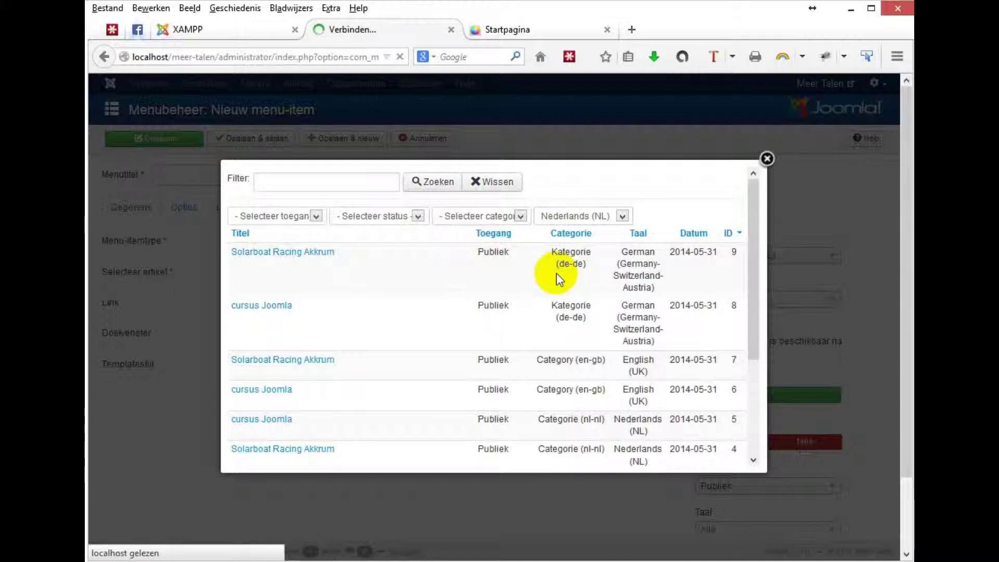
drag(351, 284, 237, 288)
key(ctrl+c)
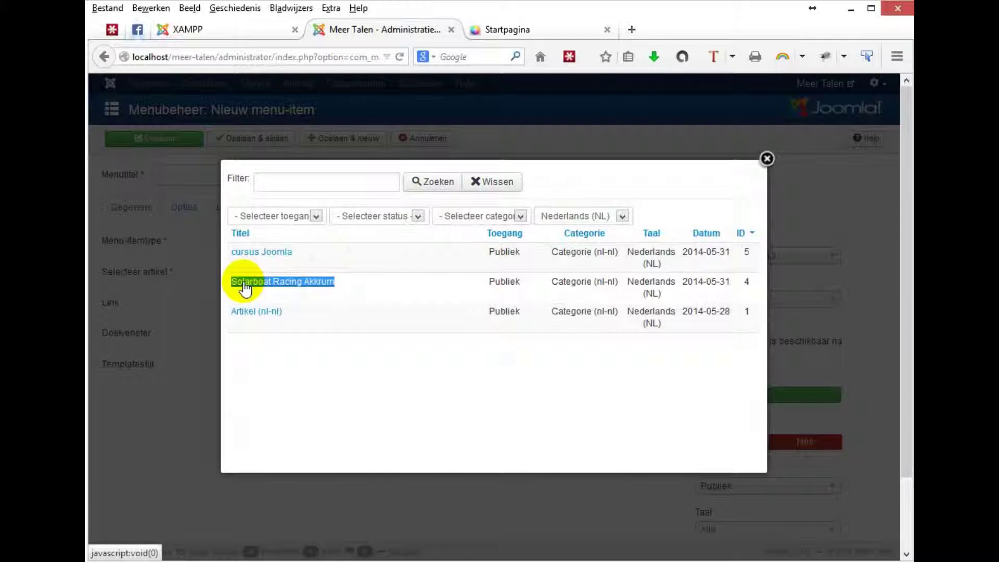
click(244, 283)
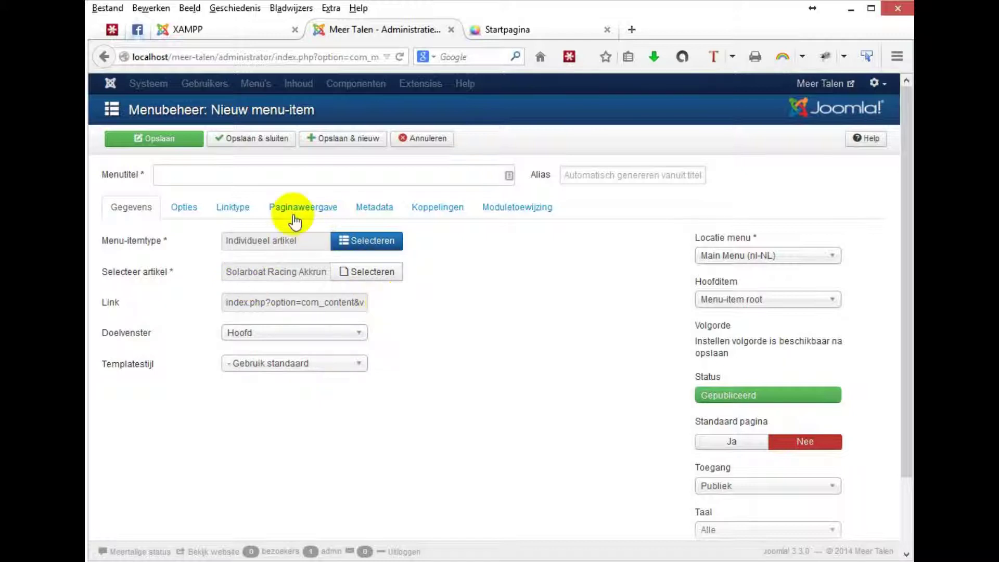
Step: Title the menu item Solarboat Racing Akkrum, set its language to Nederlands (NL), and save it while opening another new item
click(286, 175)
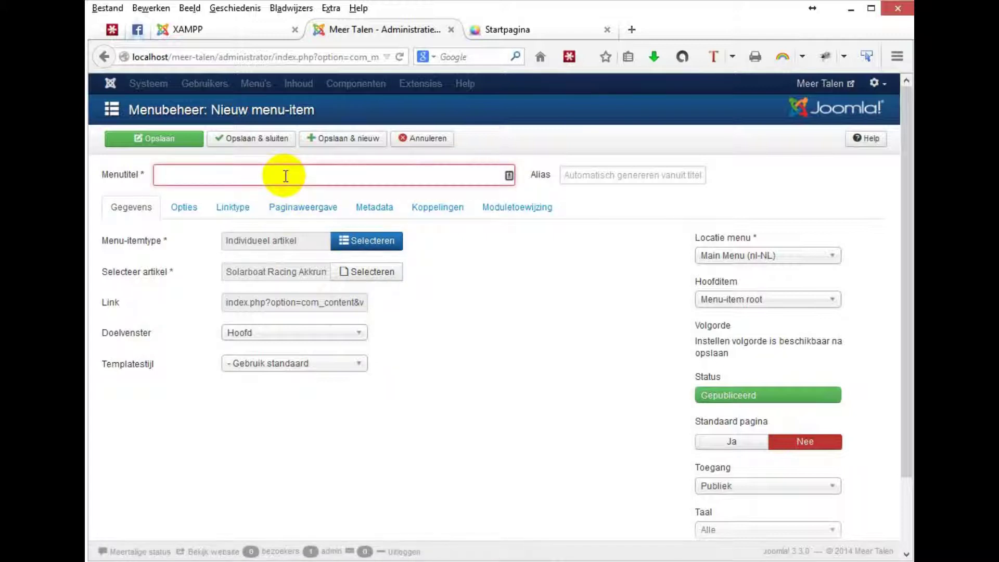
key(ctrl+v)
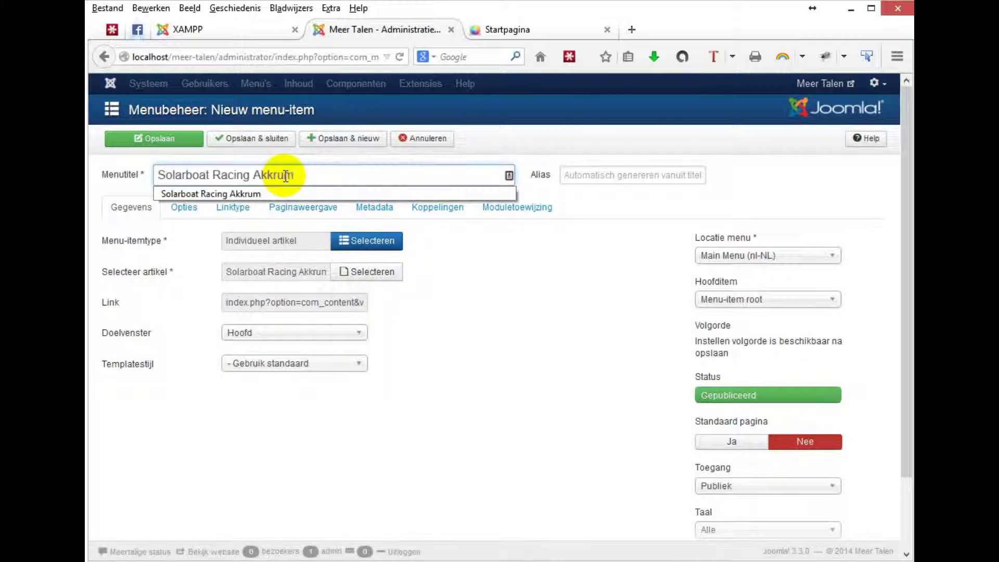
click(507, 288)
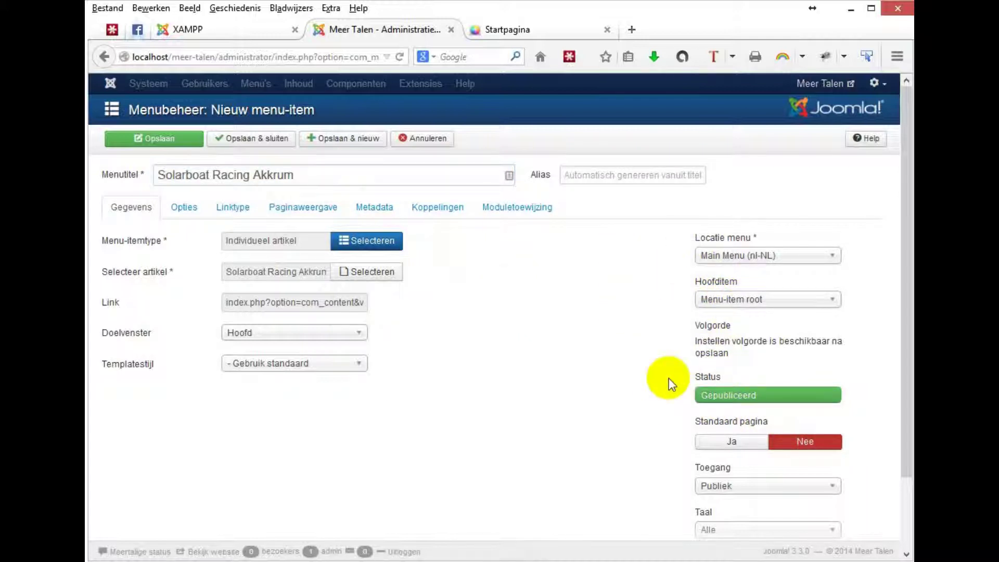
scroll(670, 380, down, 3)
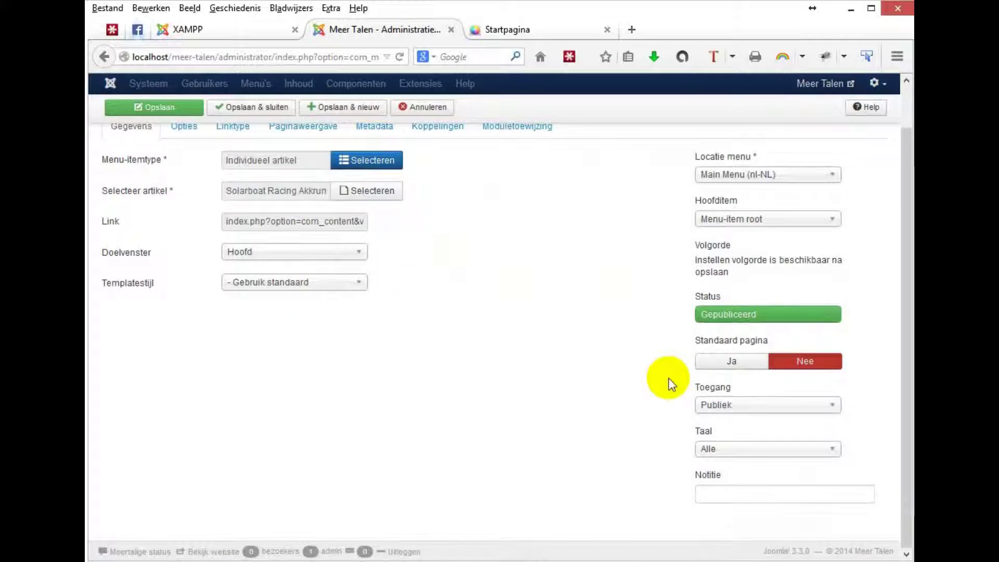
click(743, 451)
click(730, 525)
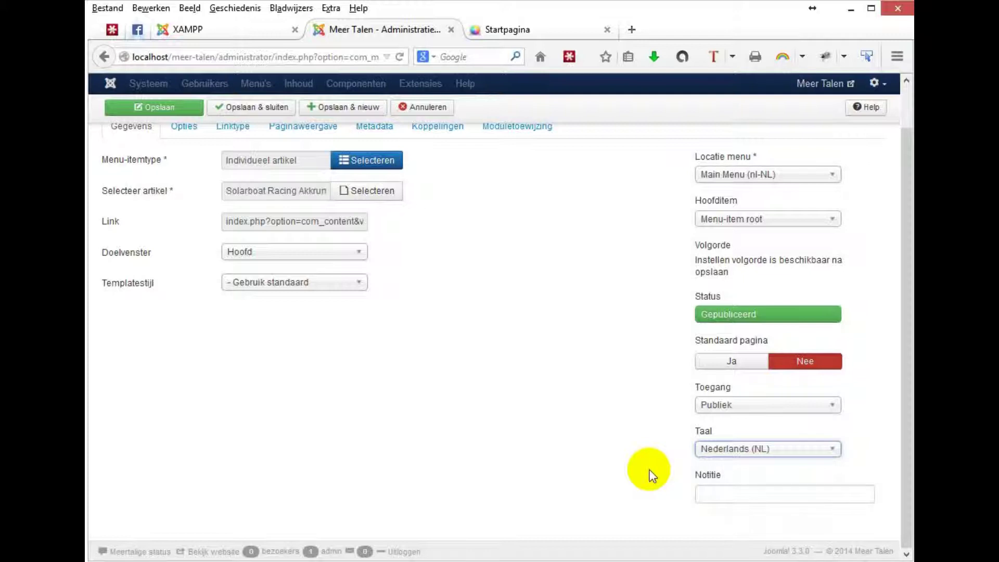
scroll(648, 474, up, 3)
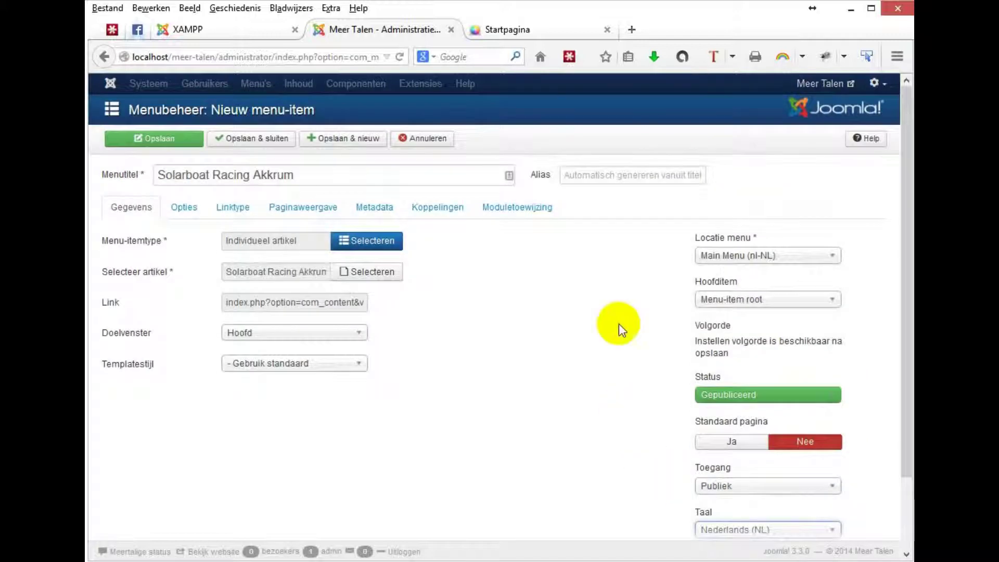
click(331, 146)
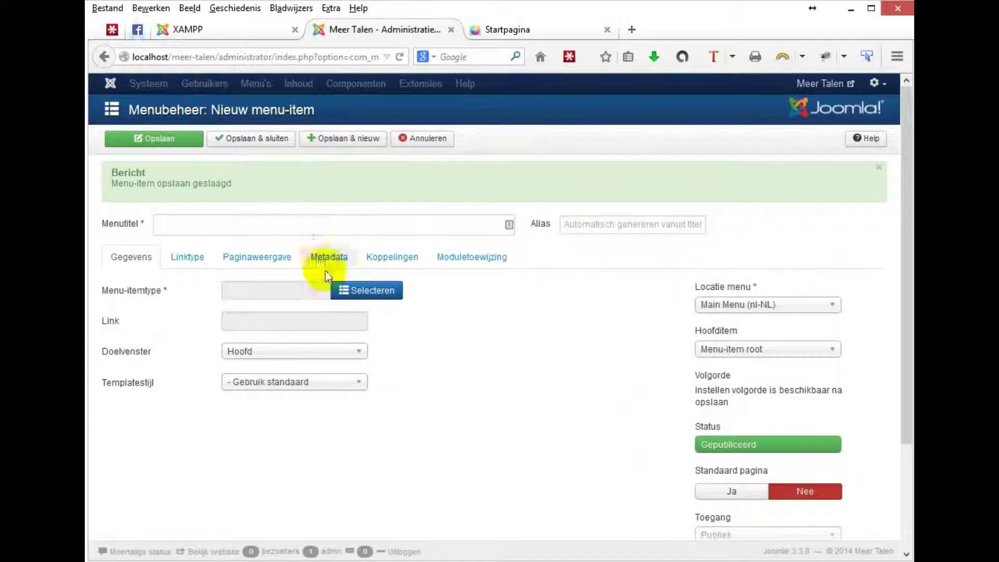
Step: Set the new item's type to Individueel artikel and link the Dutch article cursus Joomla, copying its title
click(366, 294)
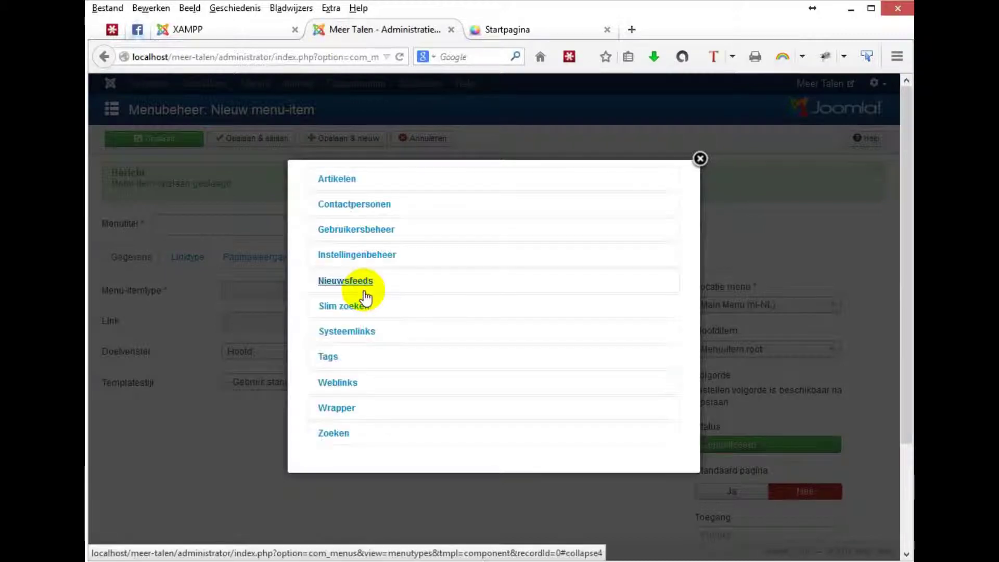
click(332, 181)
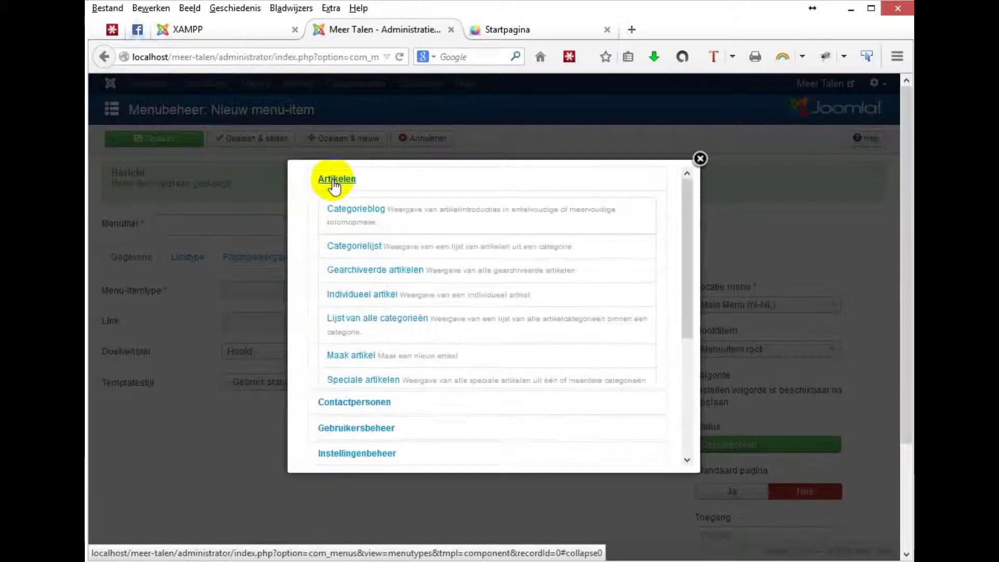
click(346, 295)
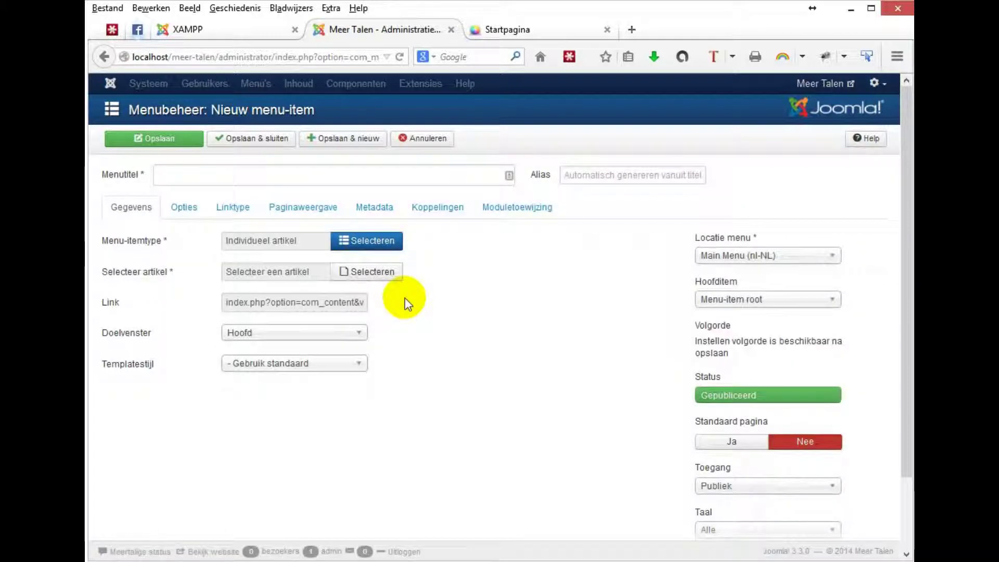
click(367, 272)
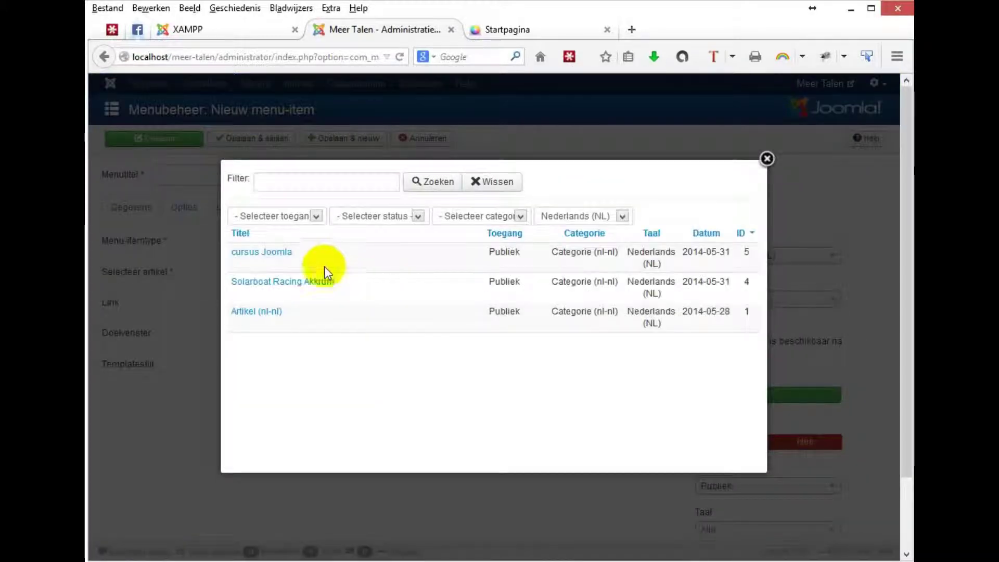
drag(308, 257, 227, 256)
key(ctrl+c)
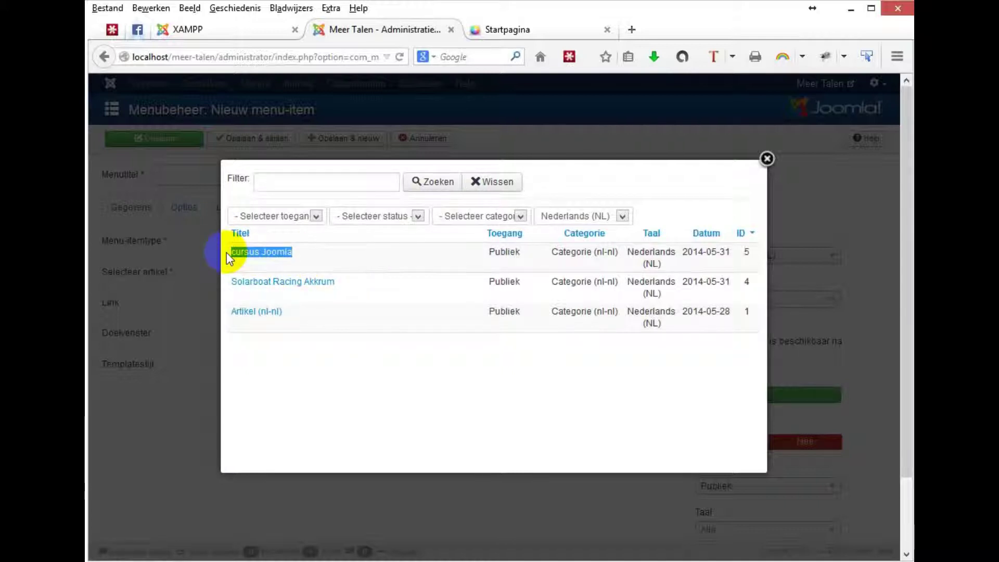
click(257, 255)
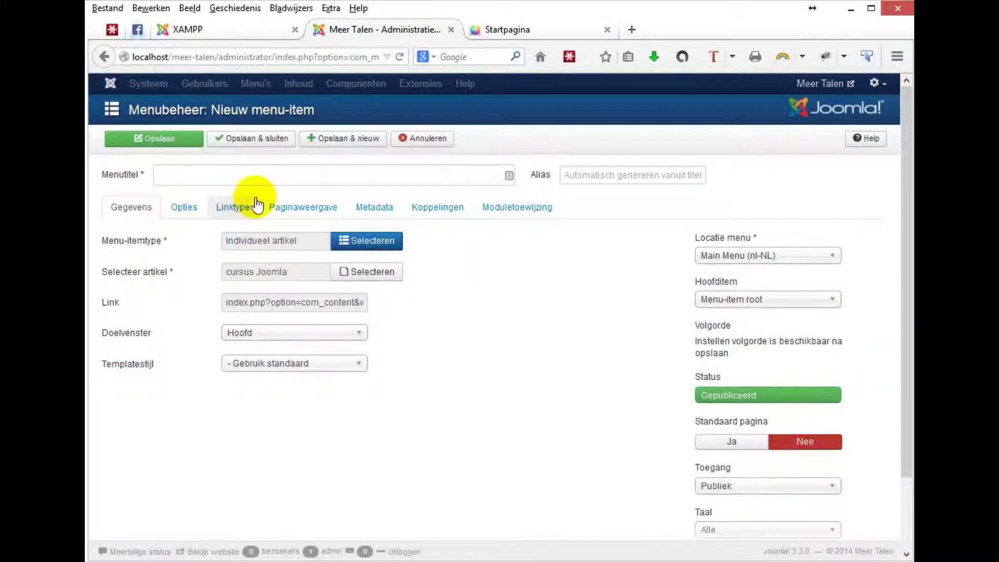
Step: Title the menu item cursus Joomla, set its language to Nederlands (NL), and save and close it
click(249, 177)
key(ctrl+v)
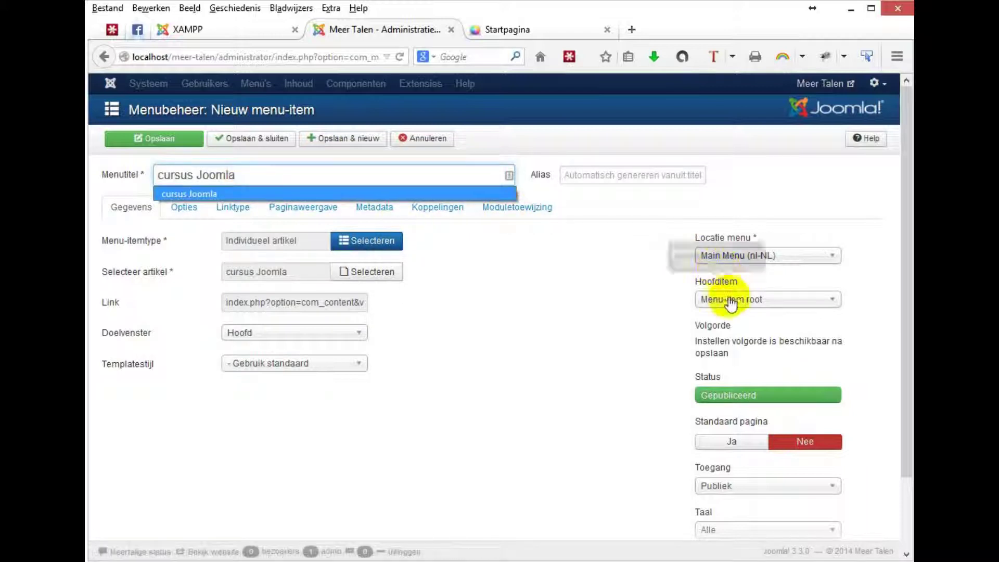
scroll(608, 433, down, 3)
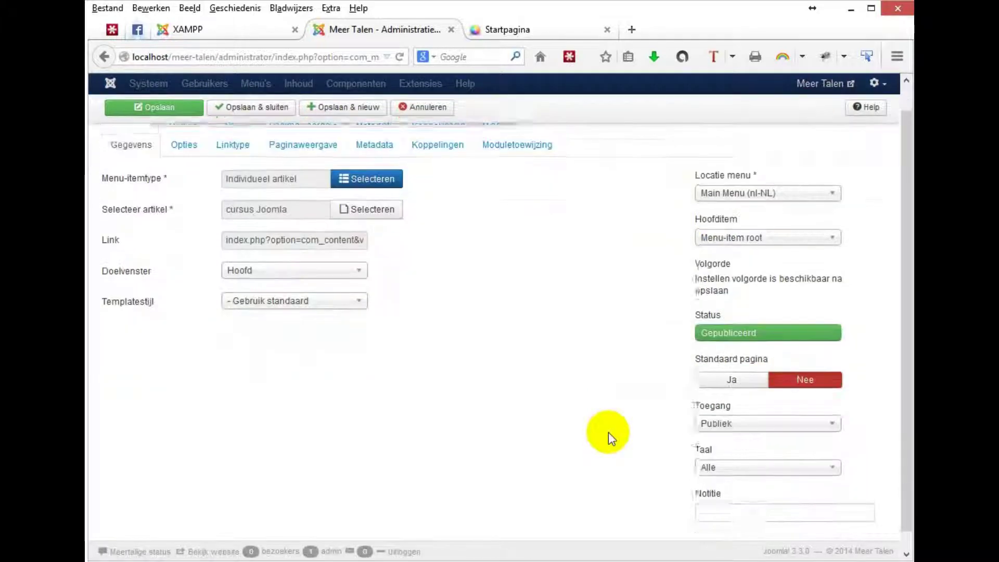
click(723, 449)
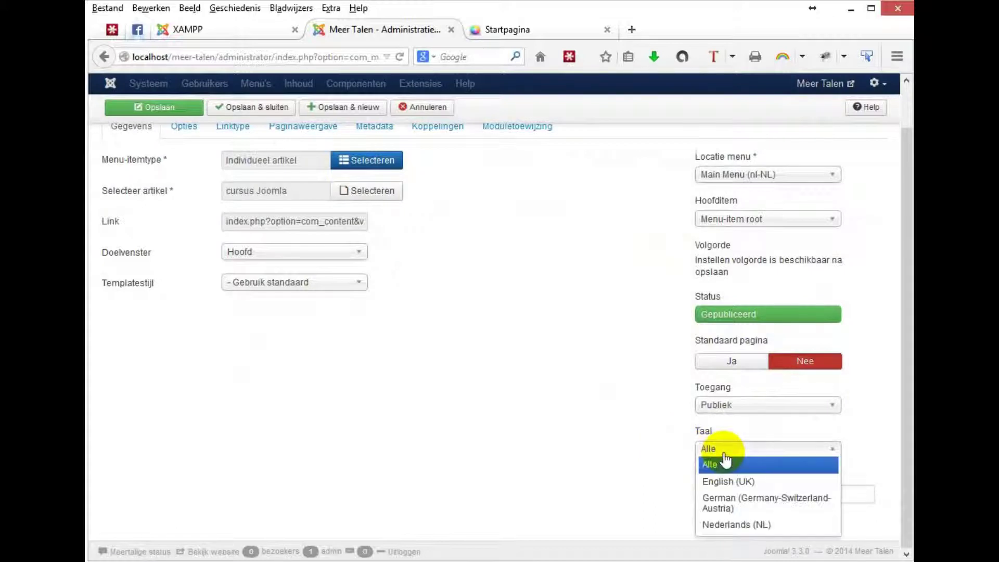
click(723, 525)
scroll(561, 341, up, 3)
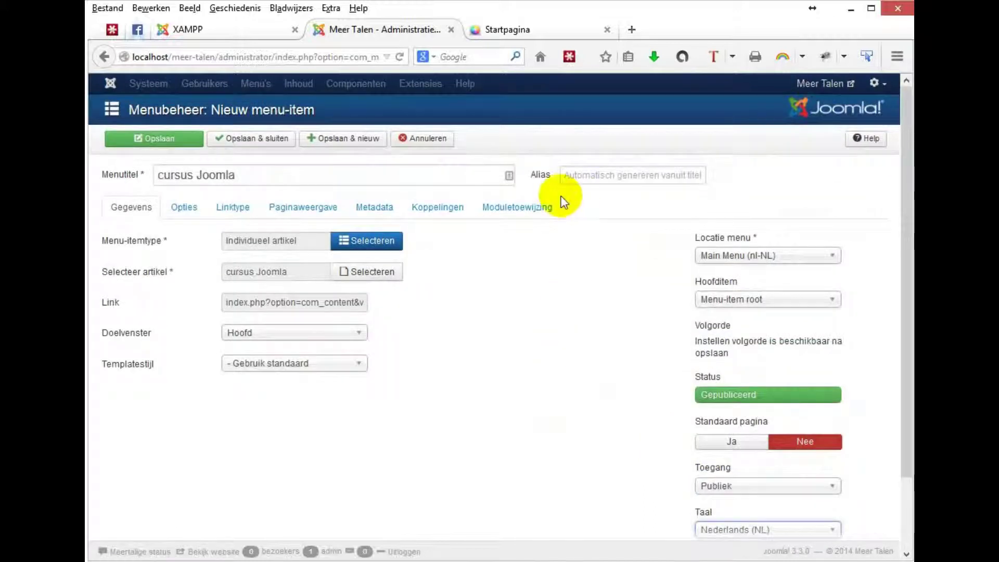
click(251, 139)
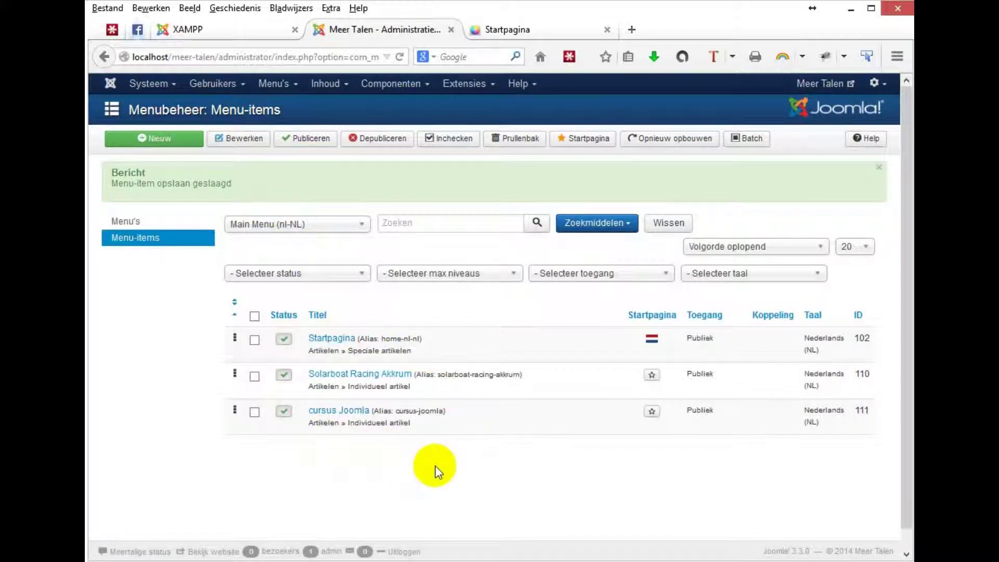
Step: Batch-copy the Dutch items Solarboat Racing Akkrum and cursus Joomla to Main Menu (en-GB), setting their language to English (UK)
click(255, 375)
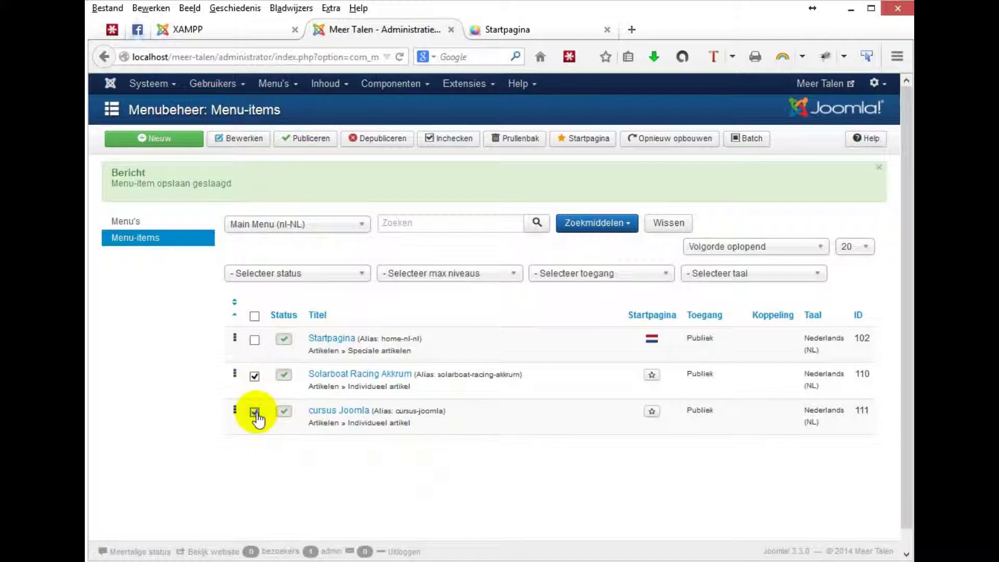
click(753, 142)
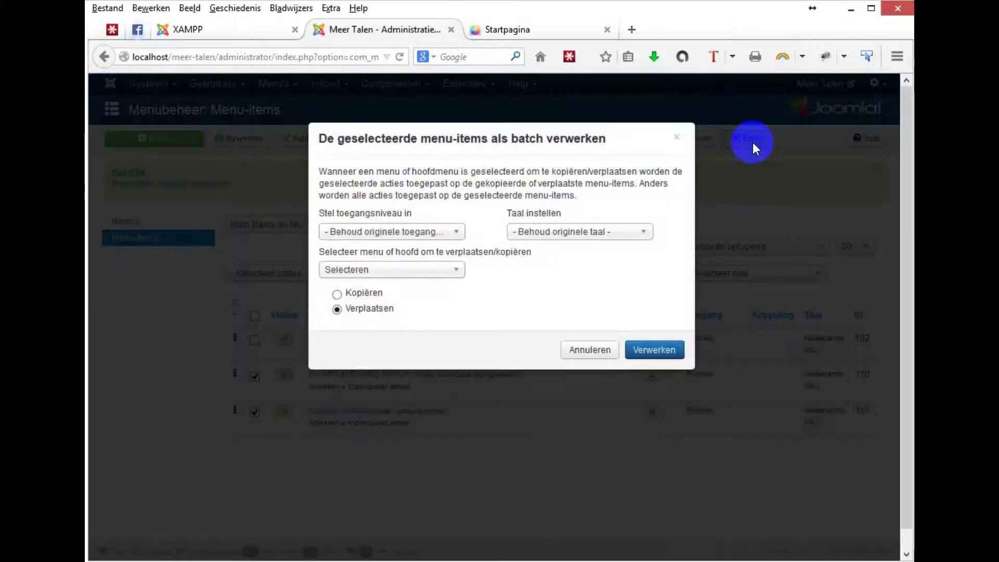
click(456, 233)
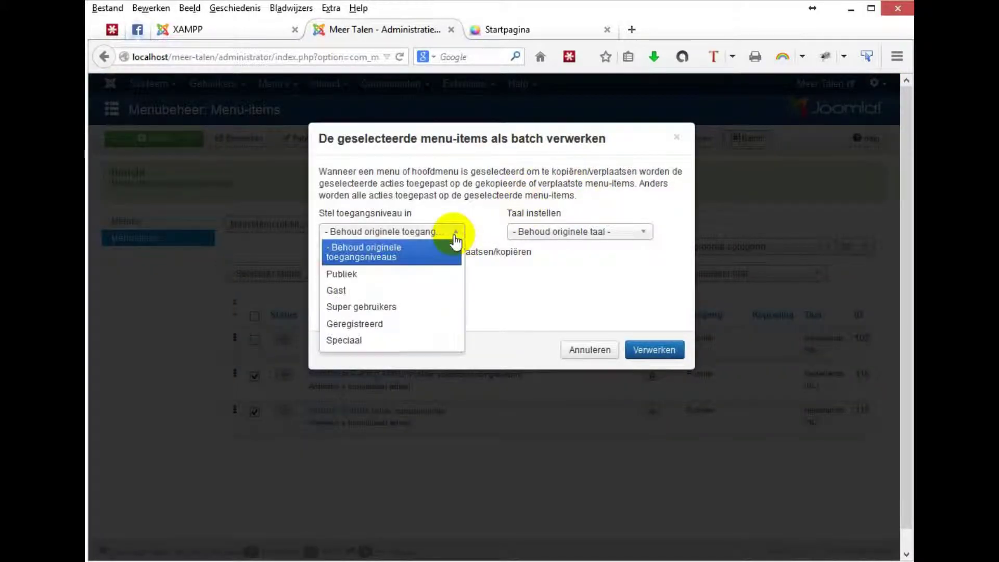
click(530, 274)
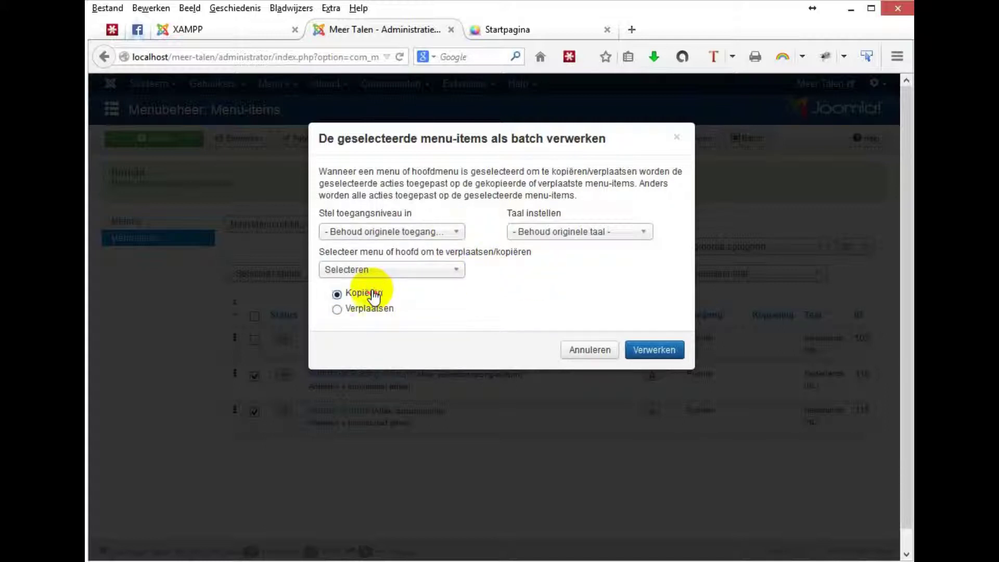
click(418, 275)
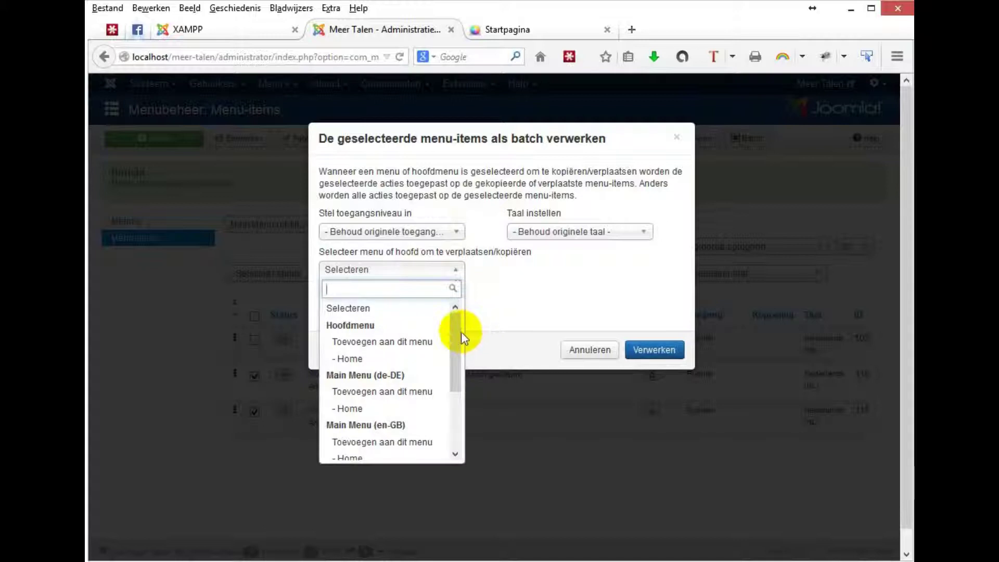
drag(457, 336, 454, 393)
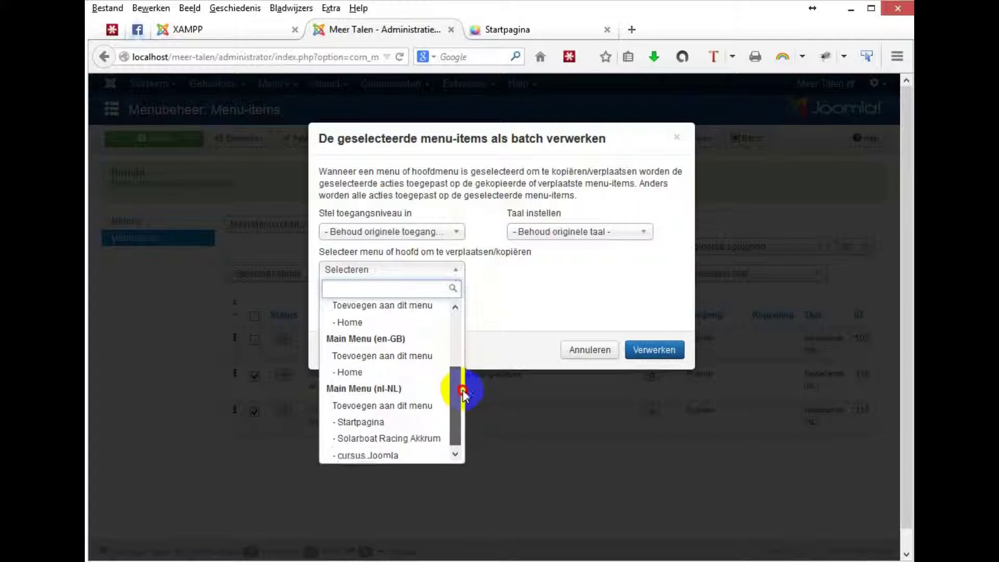
click(381, 352)
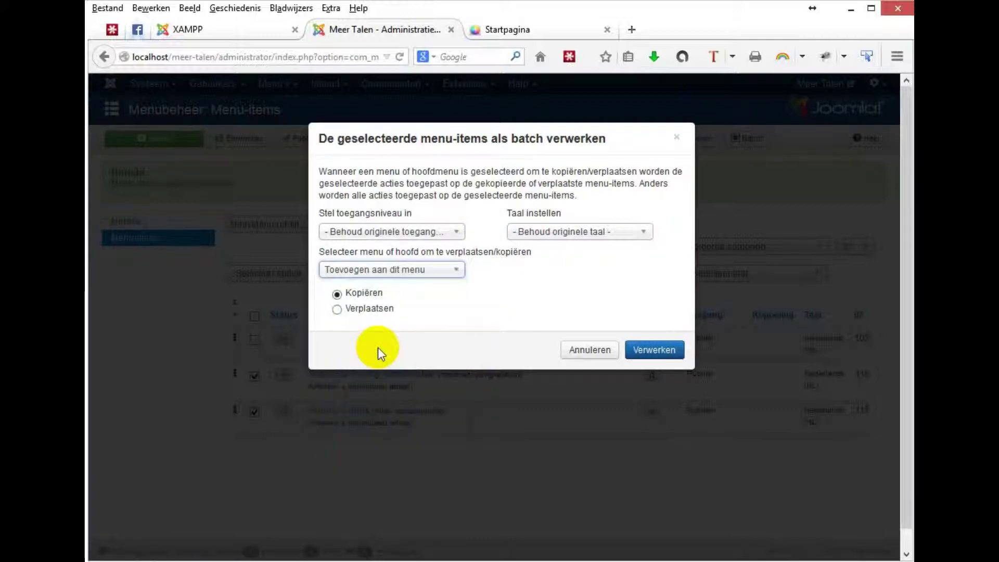
click(605, 235)
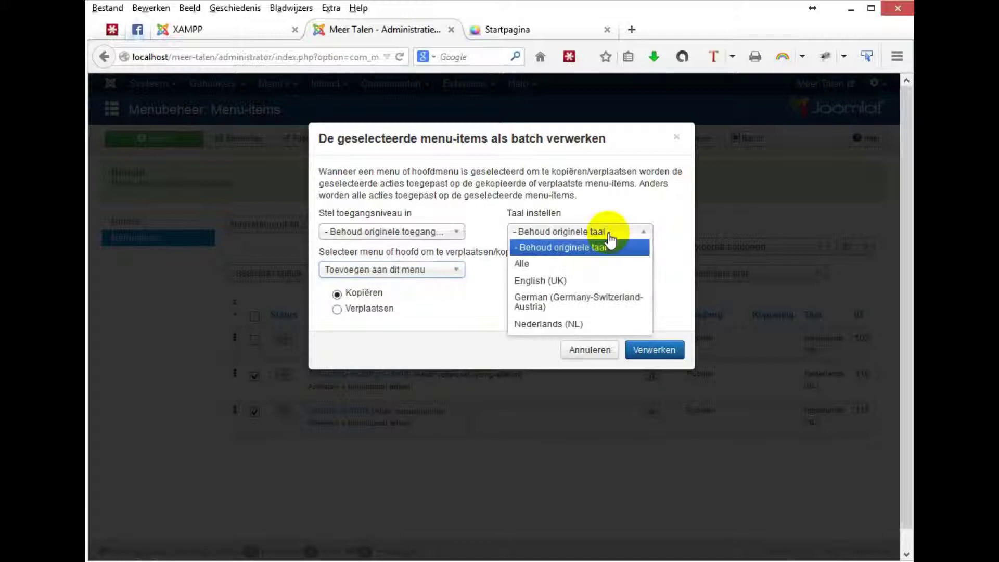
click(533, 281)
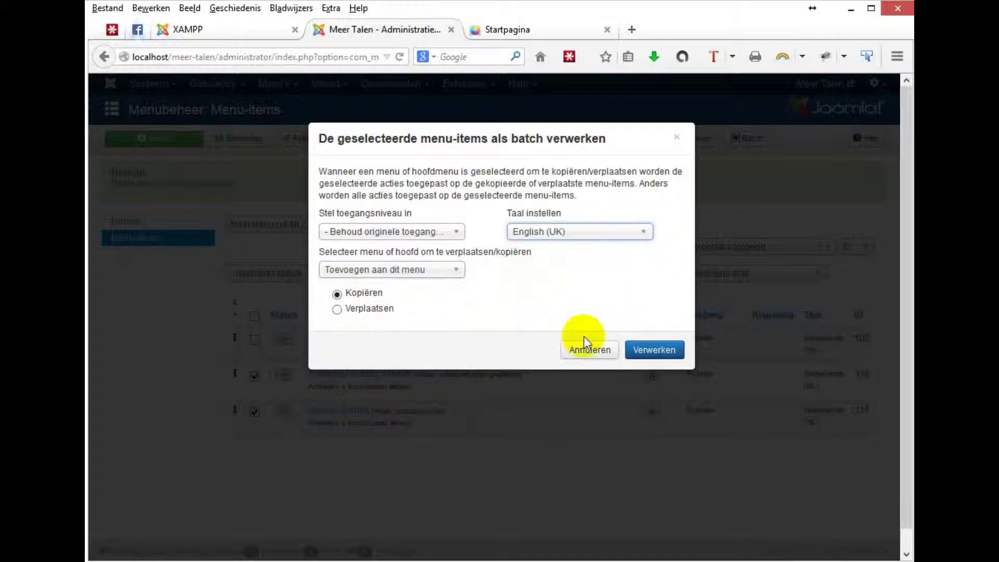
click(651, 357)
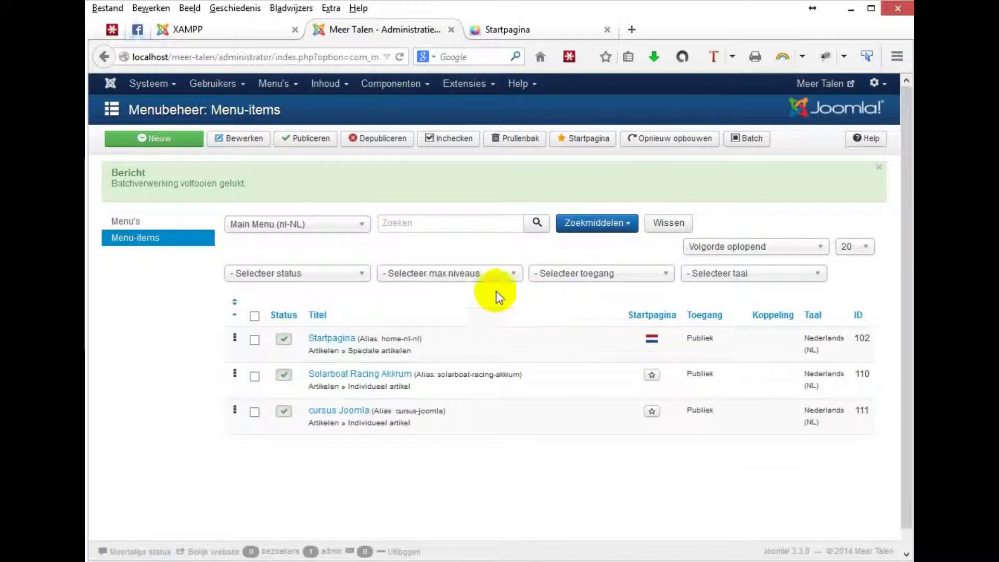
Step: Look for the English copies by temporarily filtering the list by English (UK) and viewing the items of Main Menu (en-GB)
click(716, 281)
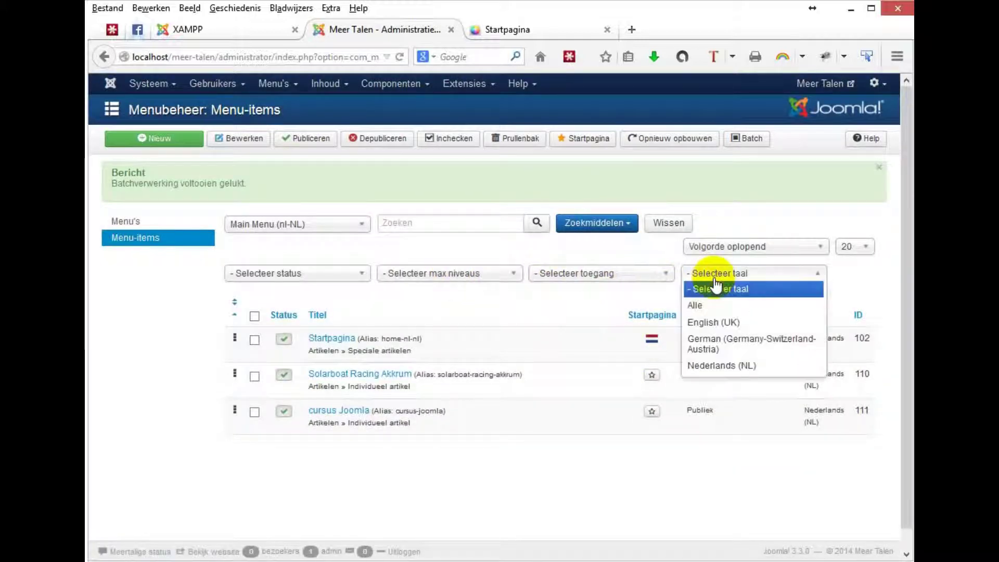
click(711, 323)
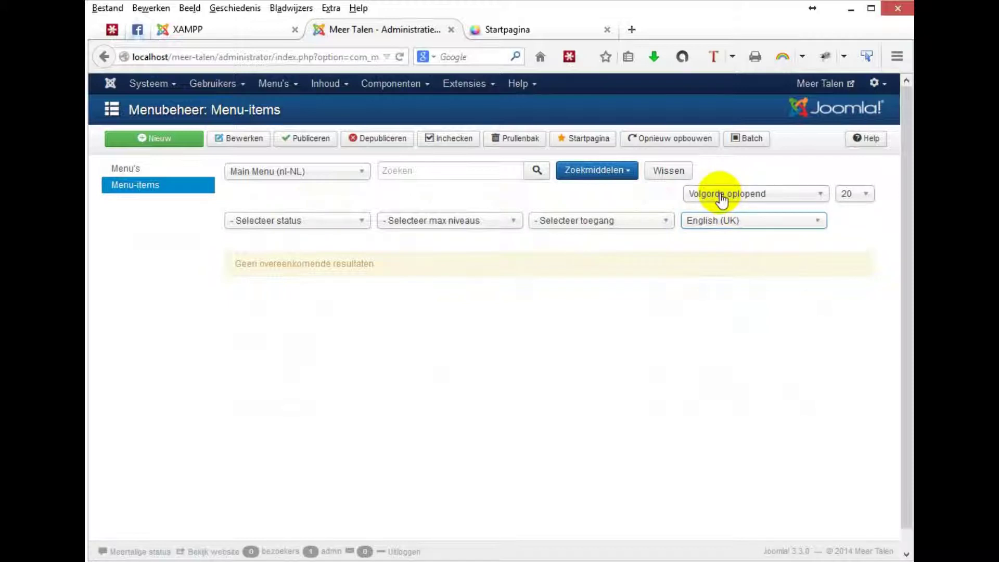
click(725, 222)
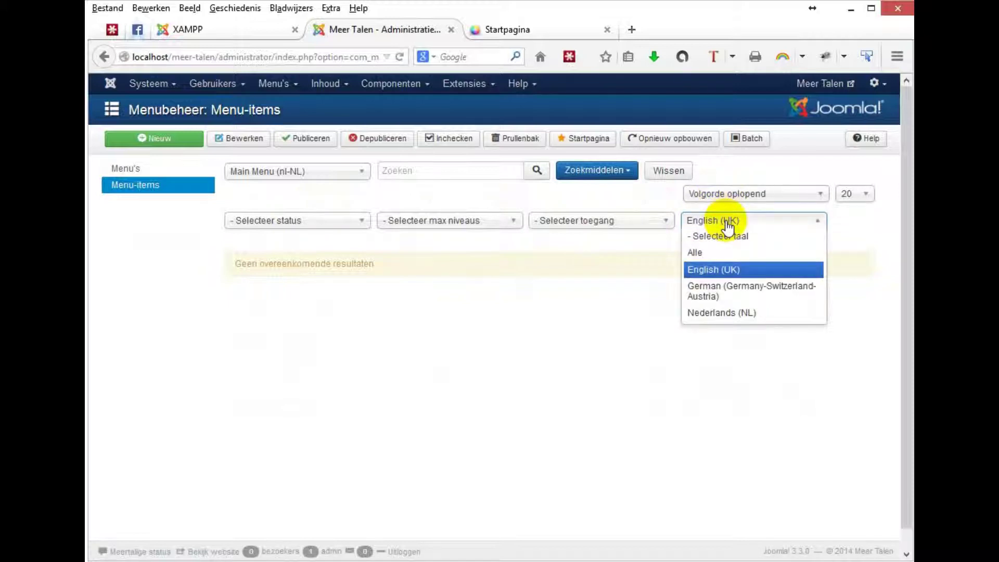
click(718, 237)
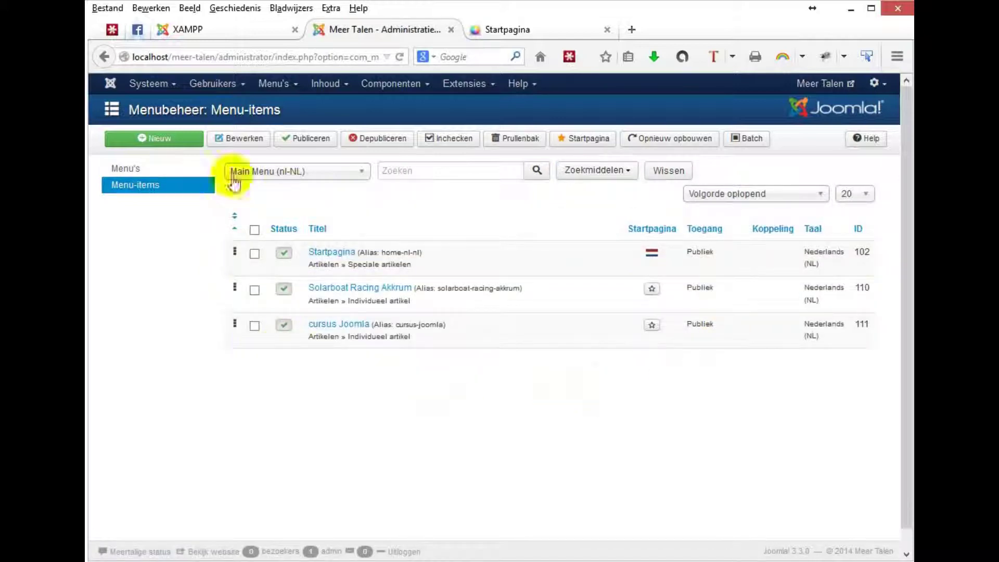
click(126, 169)
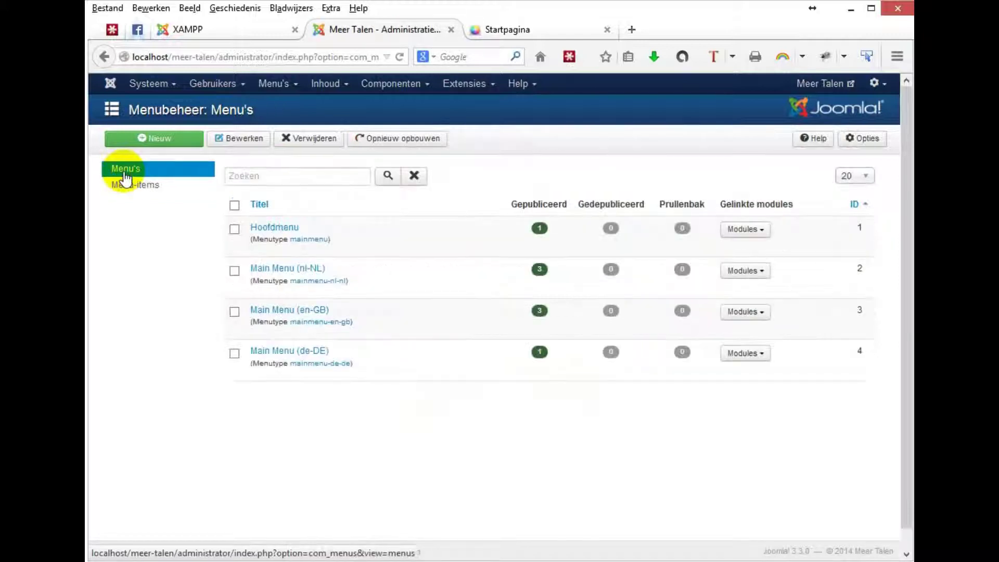
click(280, 310)
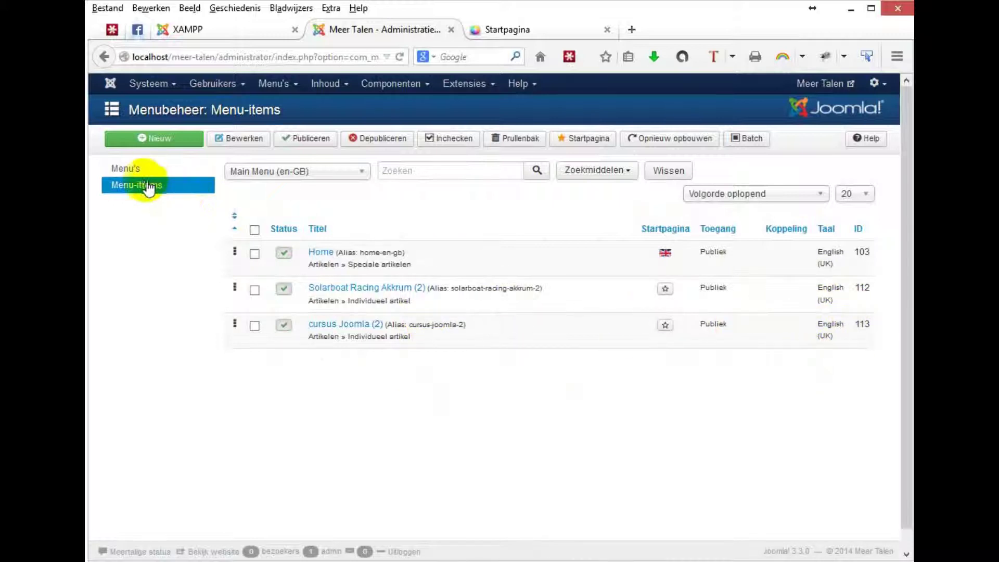
Step: Batch-copy Solarboat Racing Akkrum and cursus Joomla from Main Menu (nl-NL) to Main Menu (de-DE), setting their language to German (Germany-Switzerland-Austria)
click(126, 173)
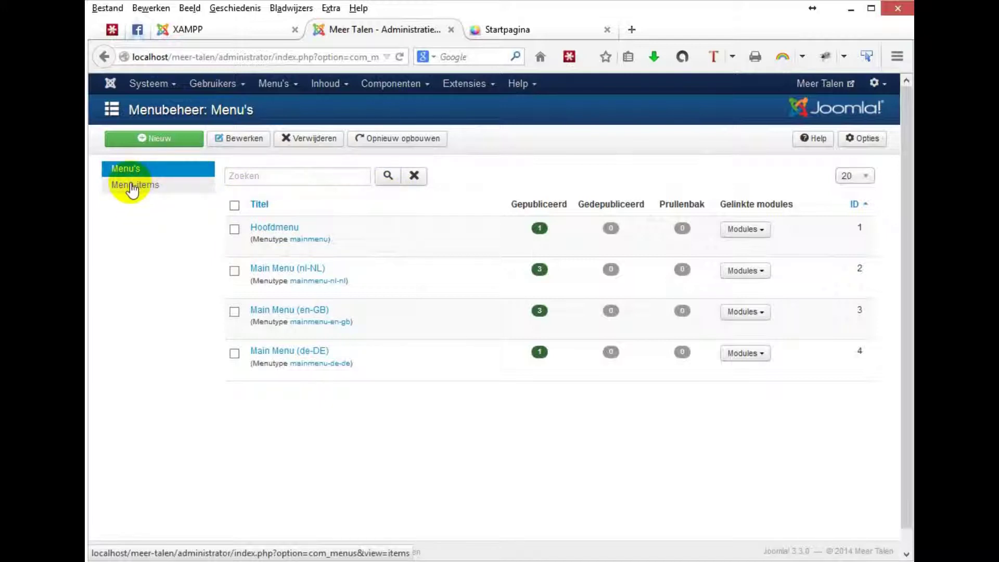
click(271, 270)
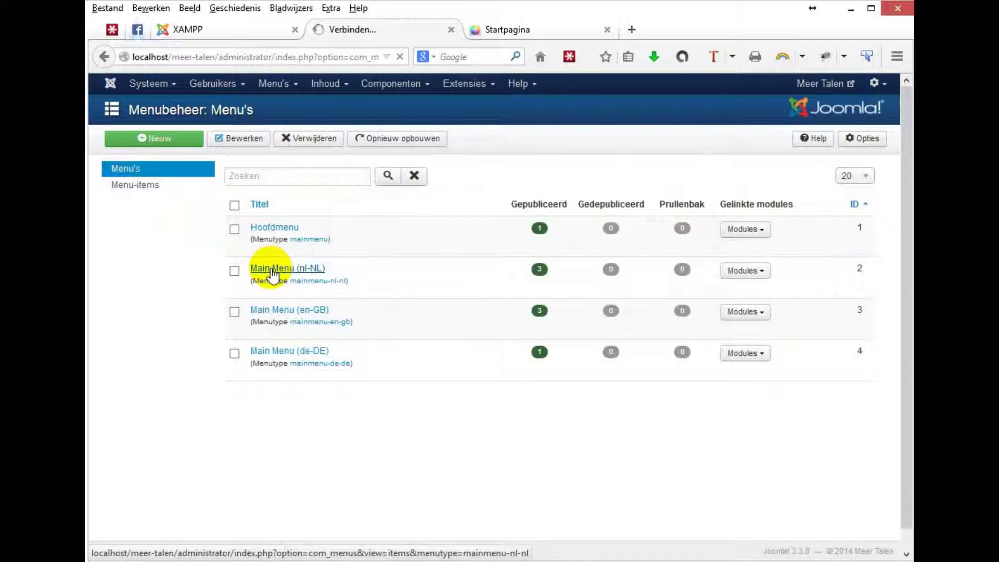
click(255, 291)
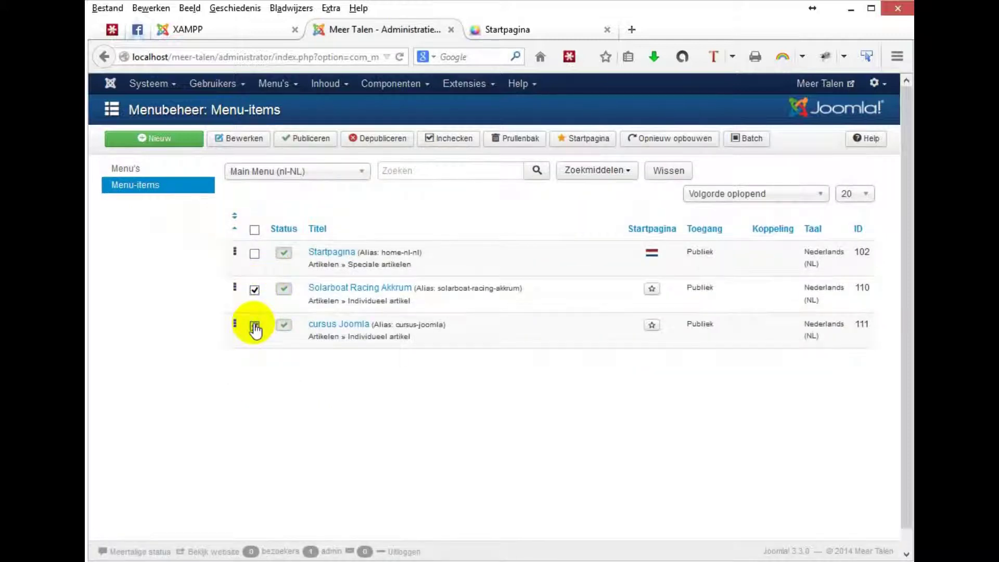
click(753, 136)
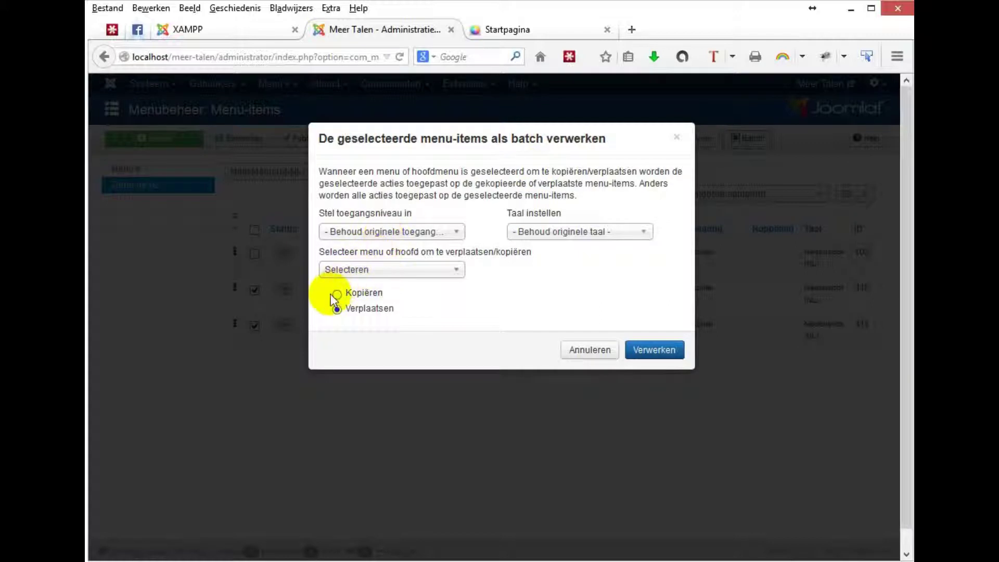
click(376, 271)
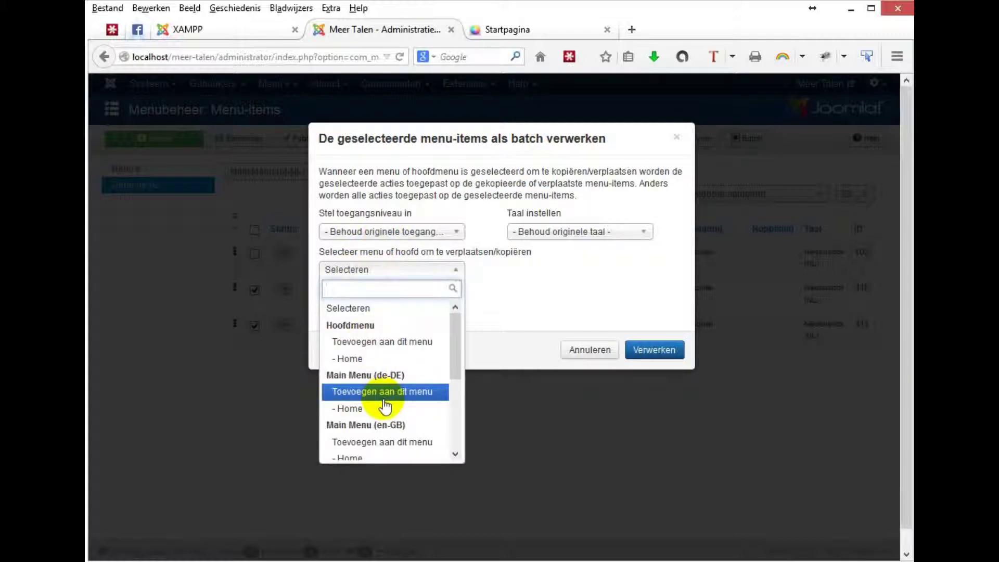
scroll(385, 407, down, 5)
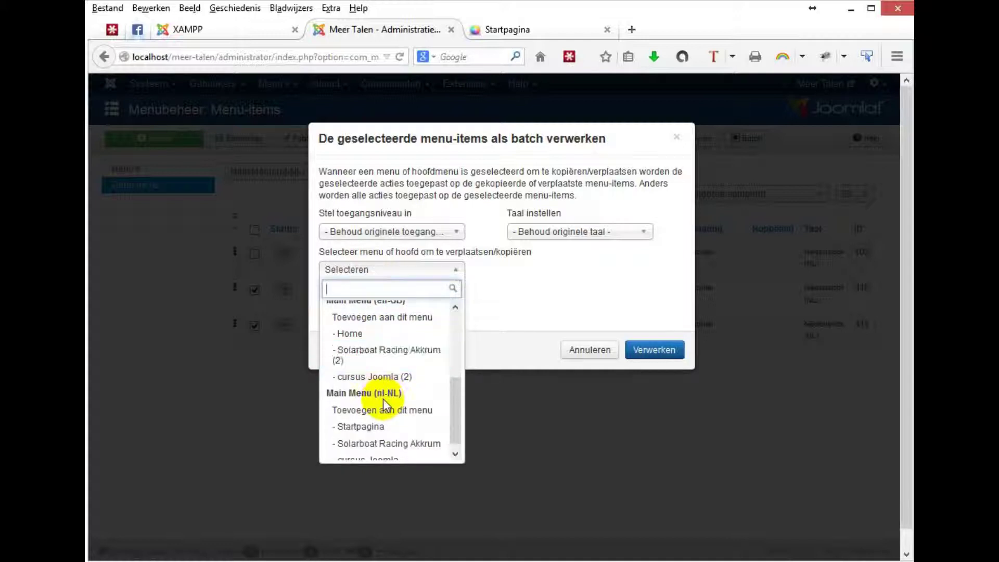
scroll(385, 405, down, 1)
scroll(385, 407, up, 4)
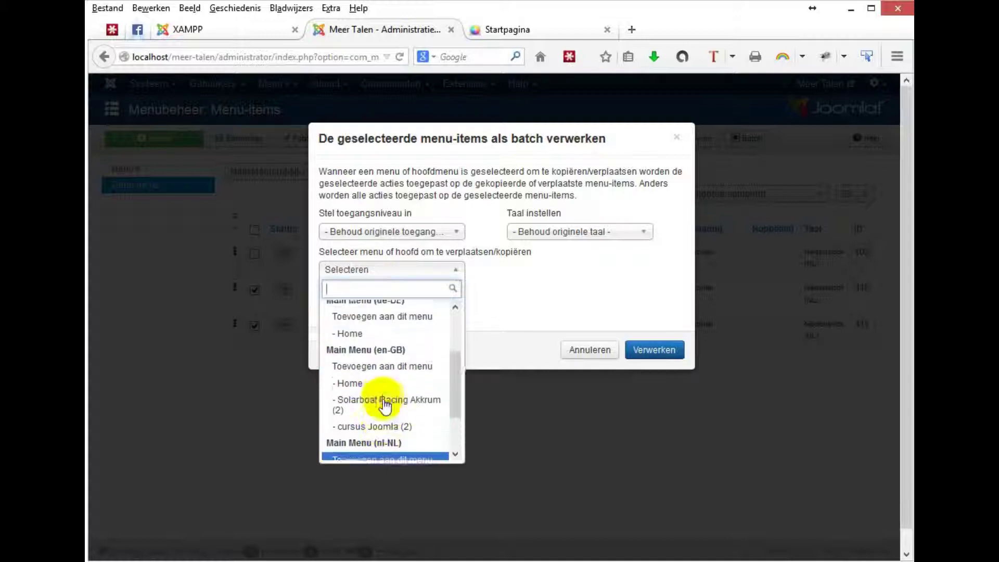
click(366, 352)
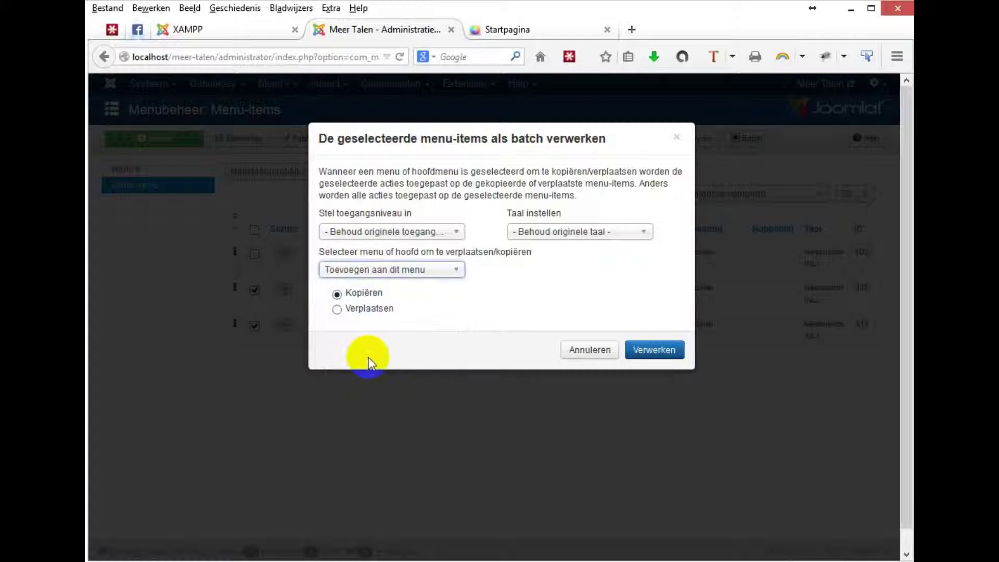
click(564, 234)
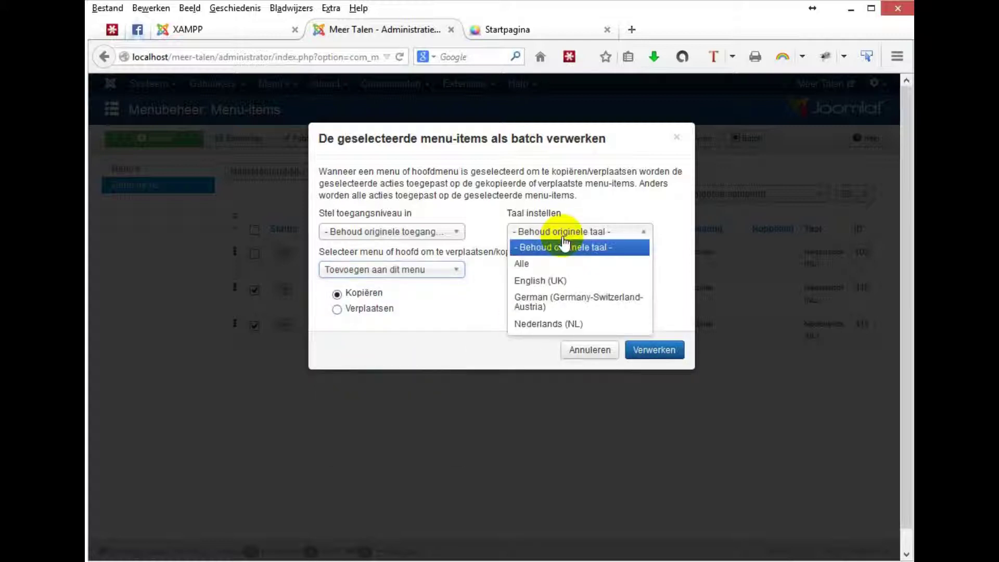
click(540, 302)
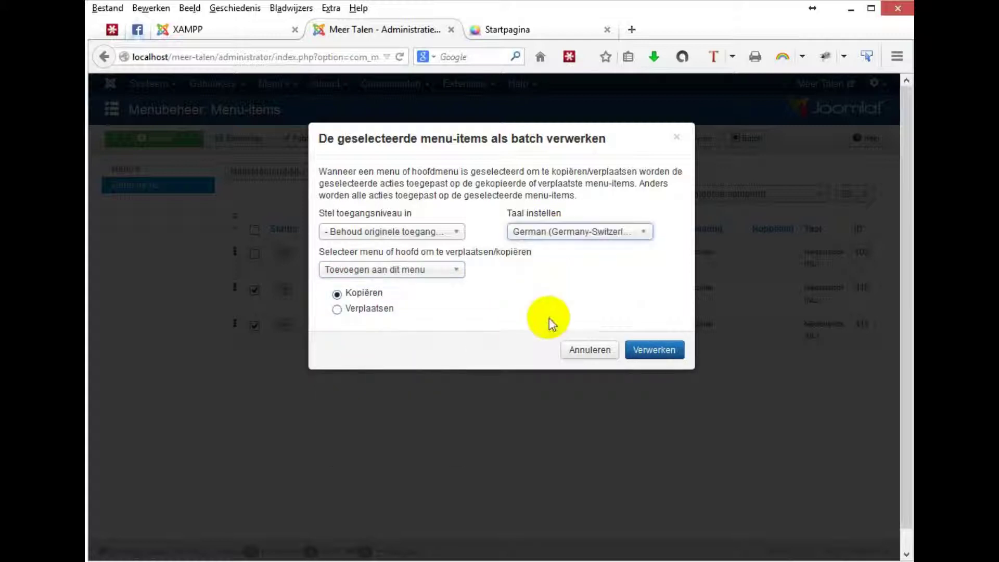
click(654, 350)
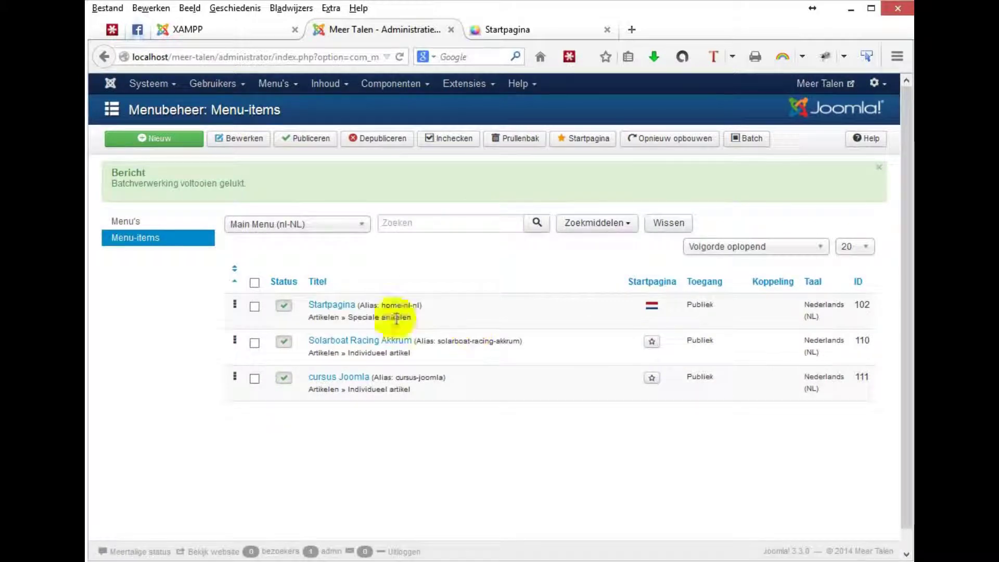
Step: Check the copied items in Main Menu (de-DE) and return to the items of Main Menu (nl-NL)
click(267, 224)
click(255, 258)
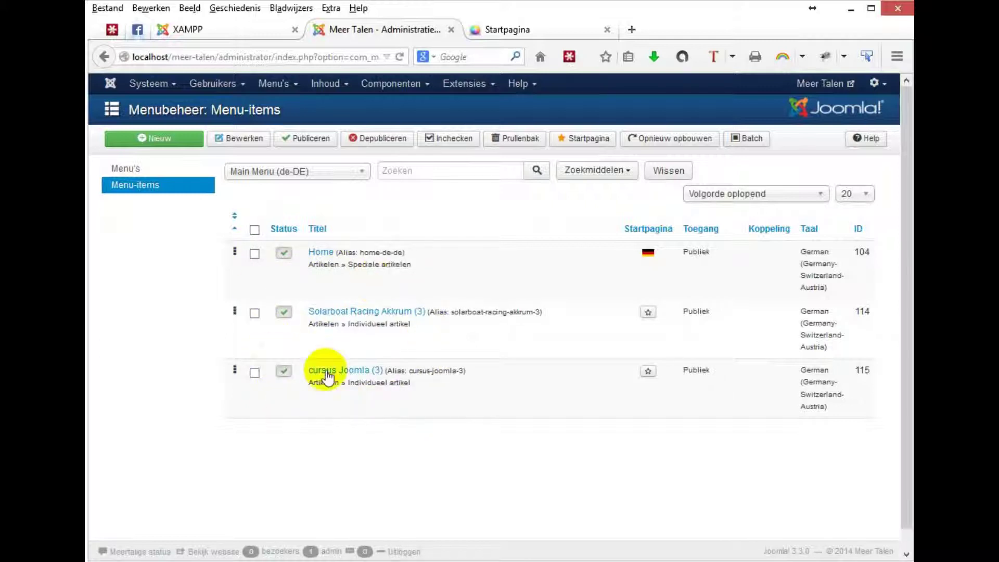
click(286, 177)
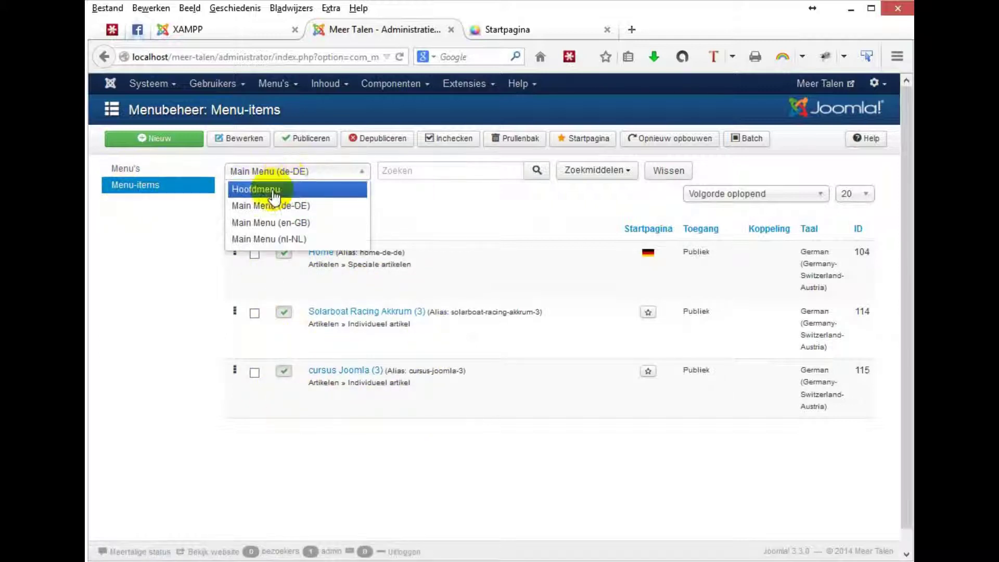
click(266, 240)
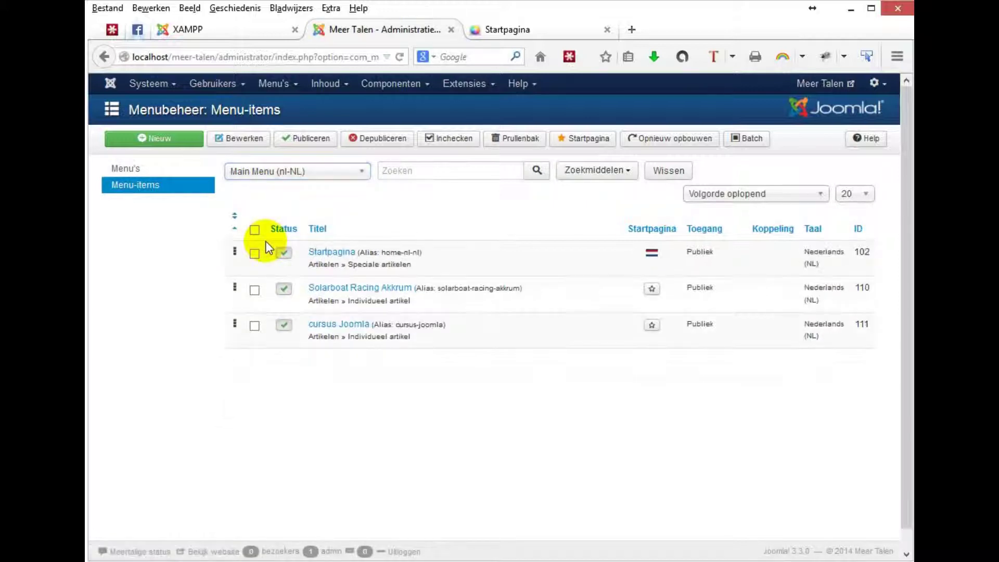
Step: Associate the Dutch menu item Solarboat Racing Akkrum with the German Solarboat Racing Akkrum (3) and the English Solarboat Racing Akkrum (2)
click(338, 292)
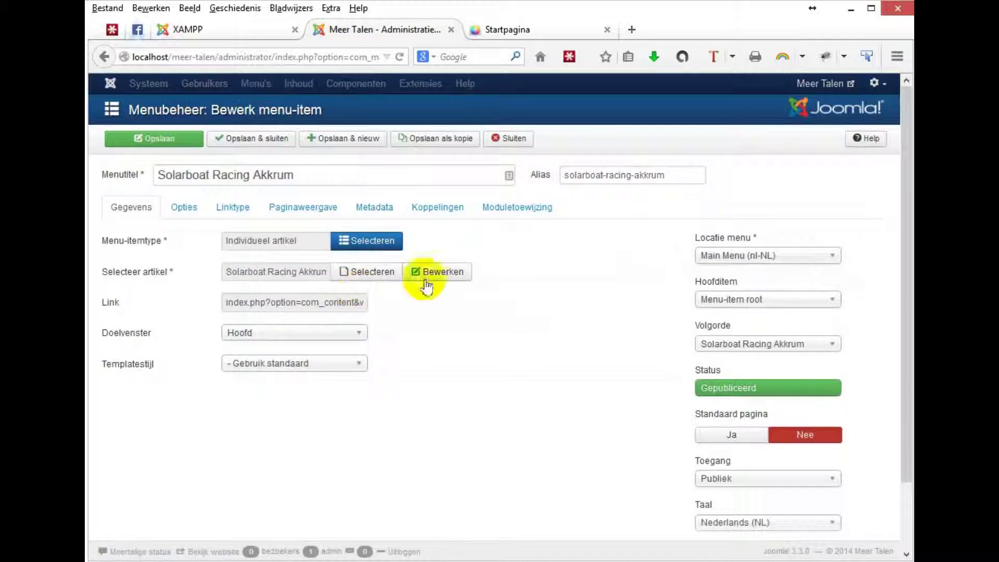
click(442, 206)
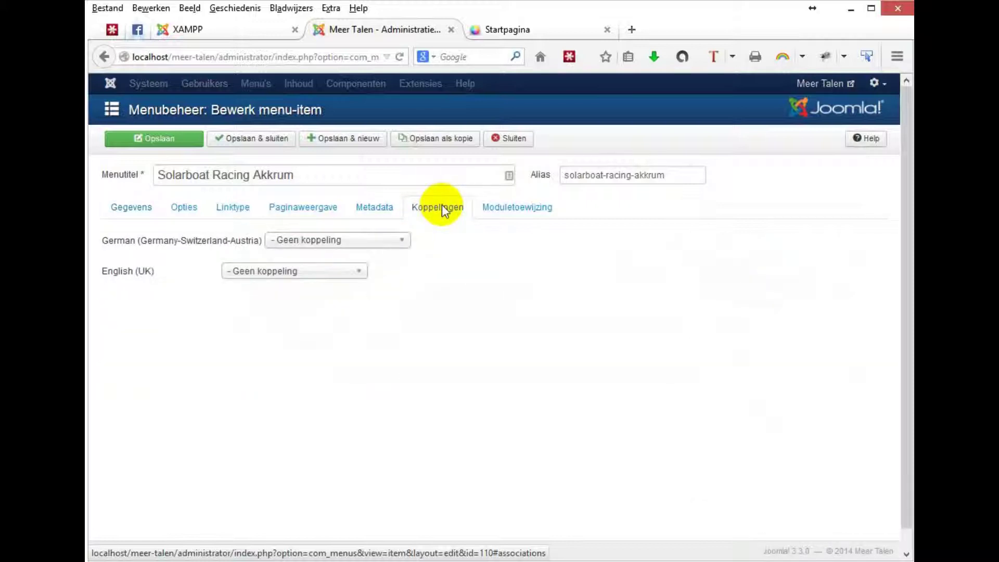
click(379, 249)
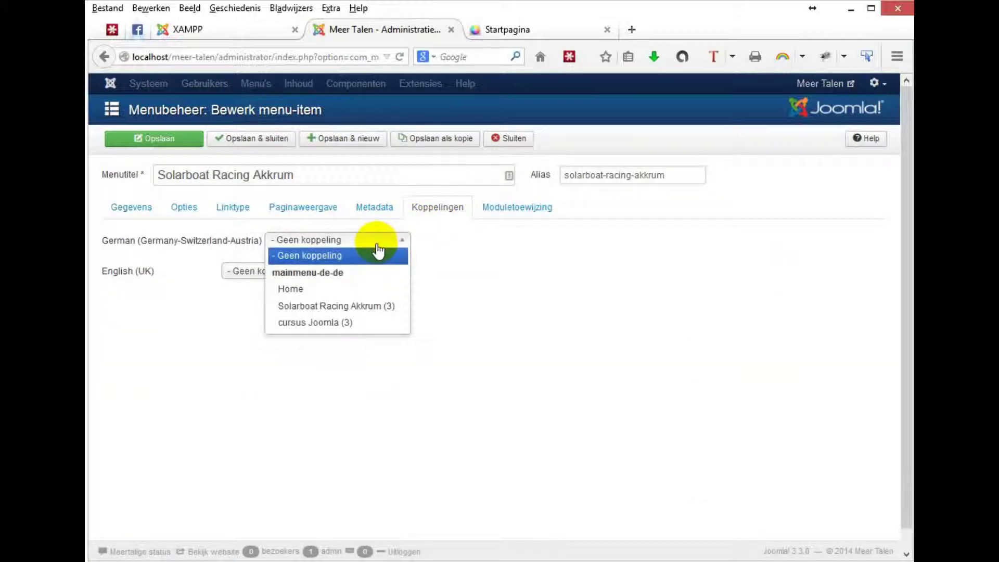
click(369, 311)
click(319, 273)
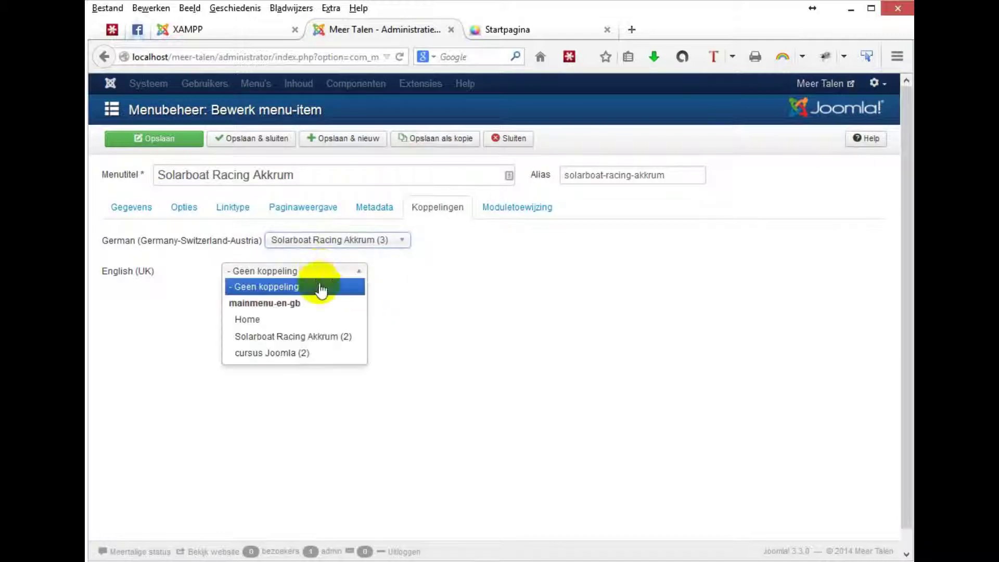
click(325, 336)
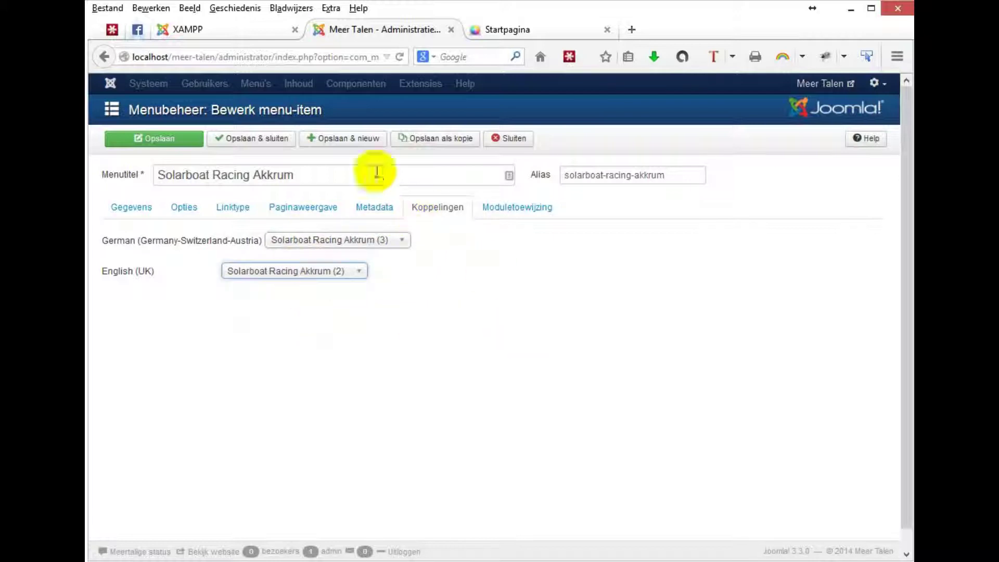
Step: Save the Dutch Solarboat Racing Akkrum menu item, and reopen it to check its German and English associations
click(264, 143)
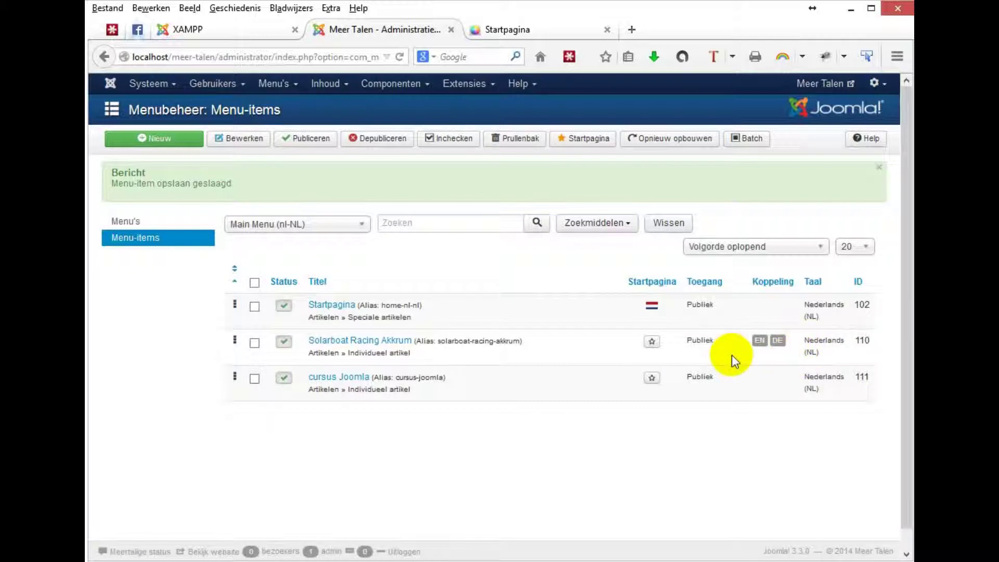
click(350, 344)
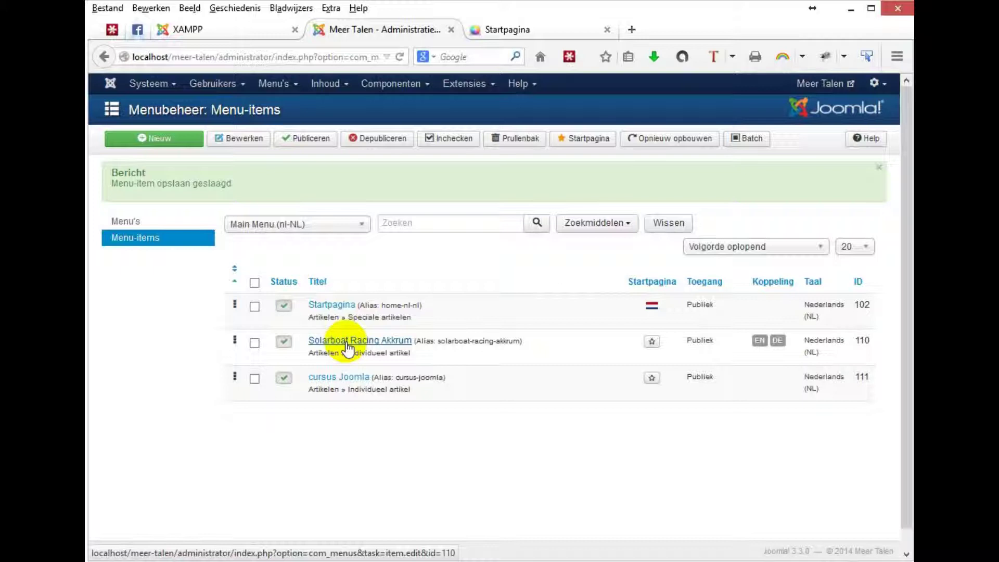
click(347, 344)
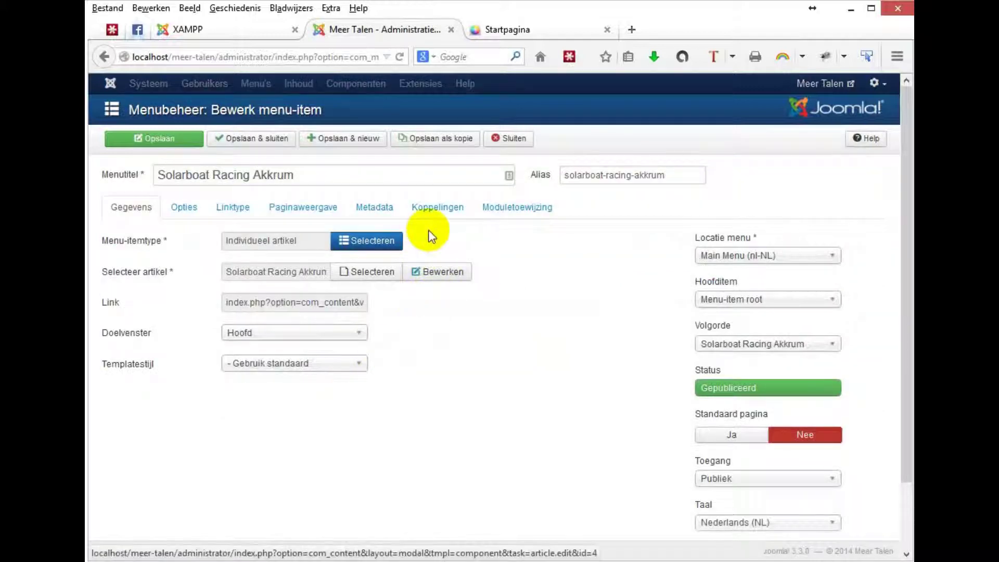
click(436, 210)
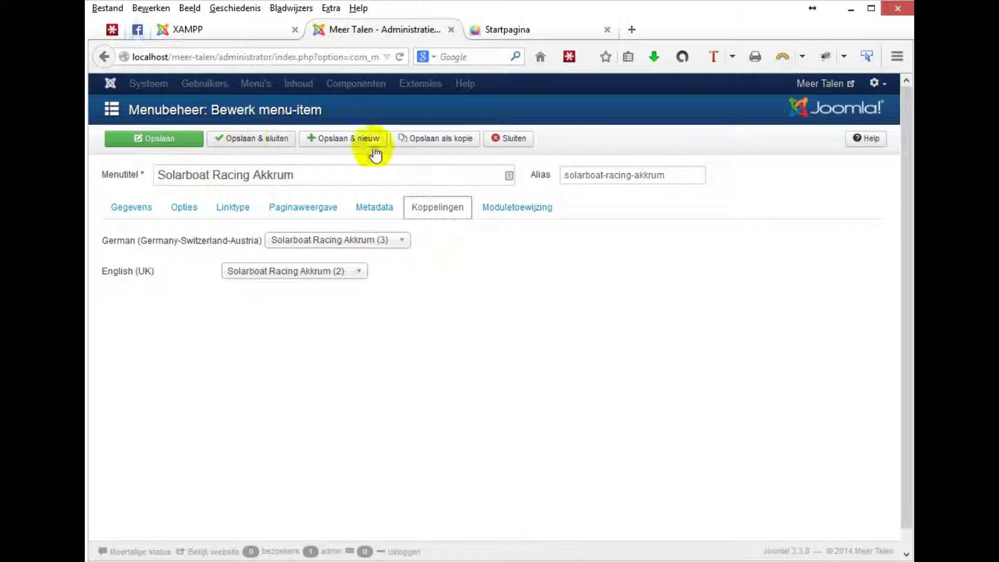
click(519, 143)
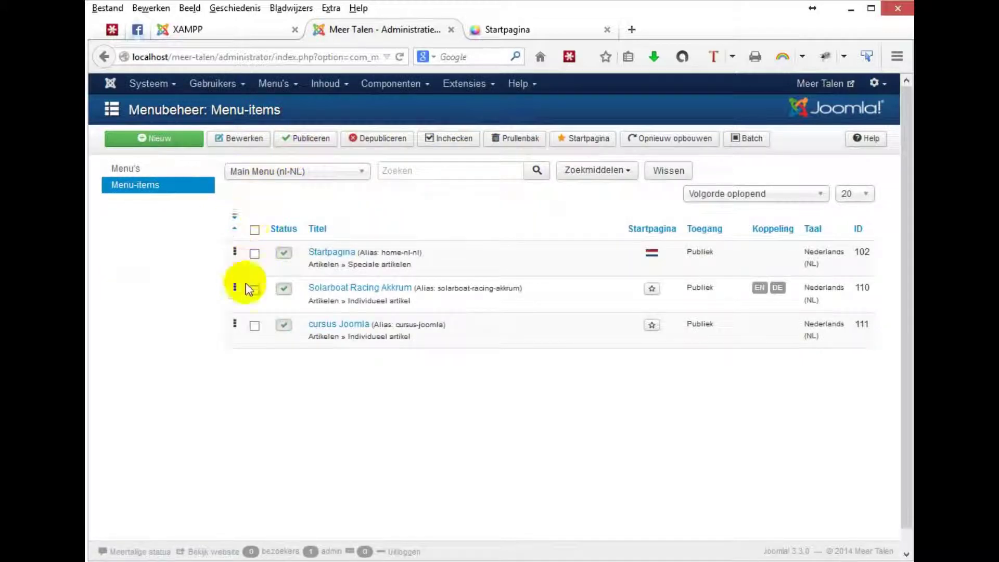
Step: Associate the Dutch menu item cursus Joomla with the German cursus Joomla (3) and the English cursus Joomla (2), and save it
click(344, 331)
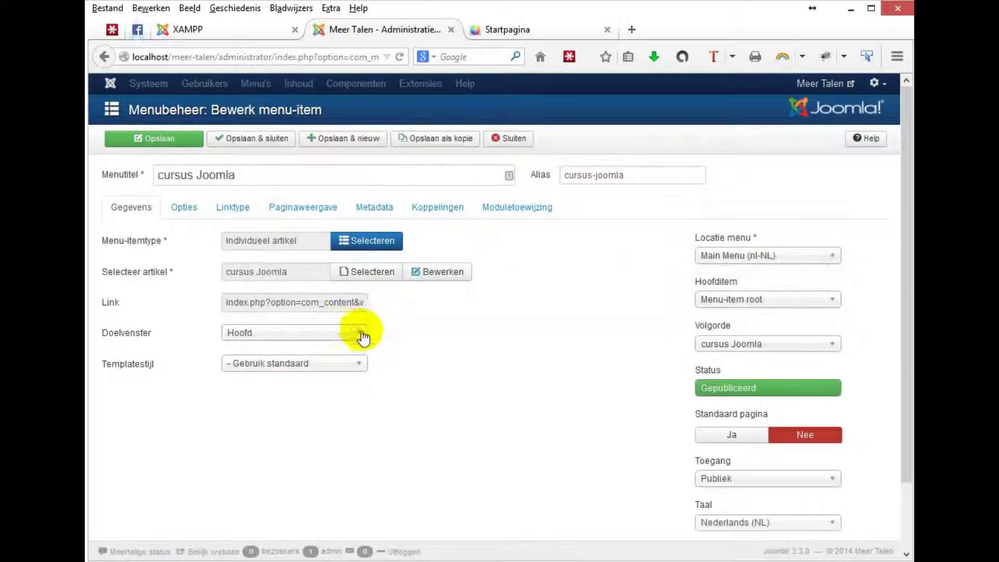
click(443, 214)
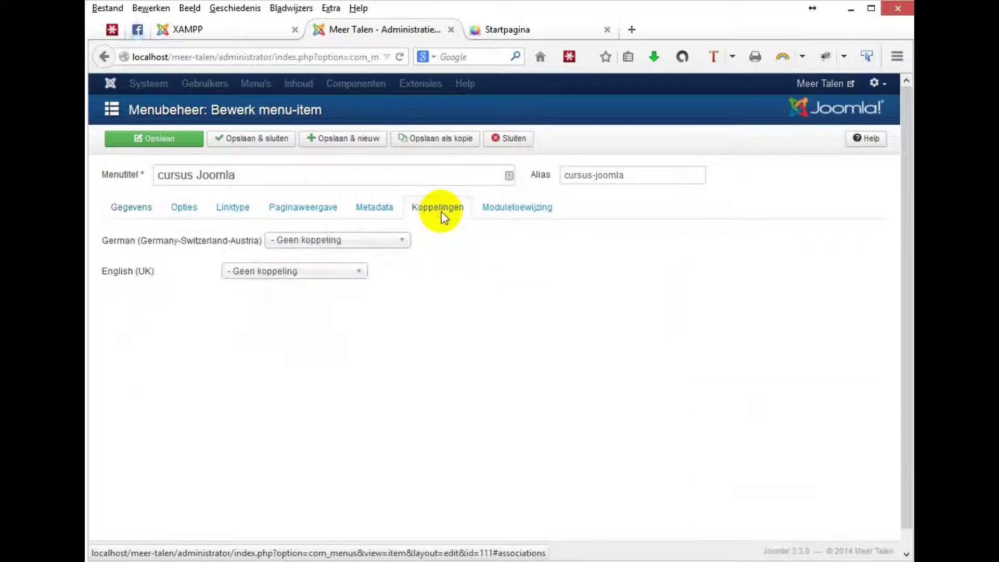
click(383, 240)
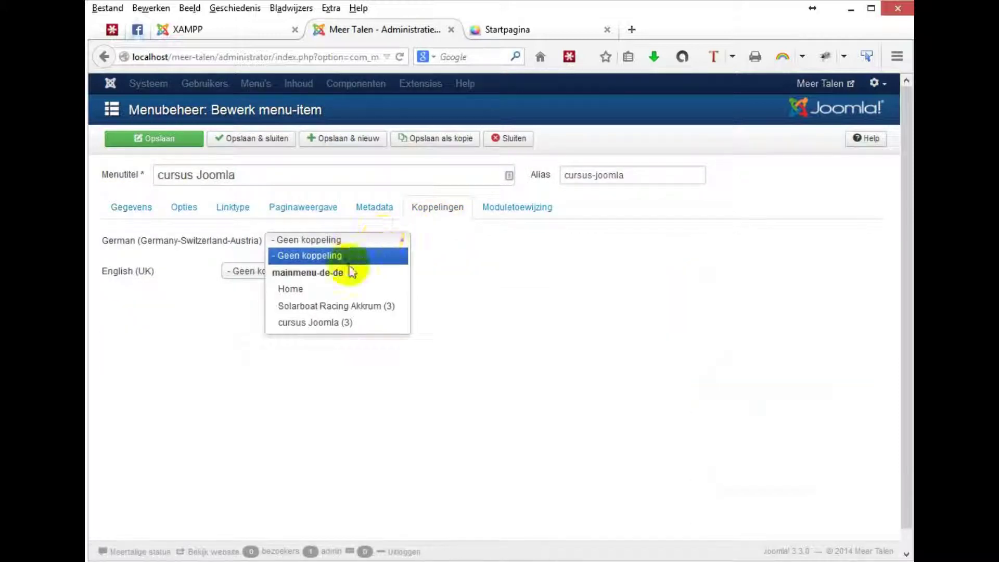
click(326, 323)
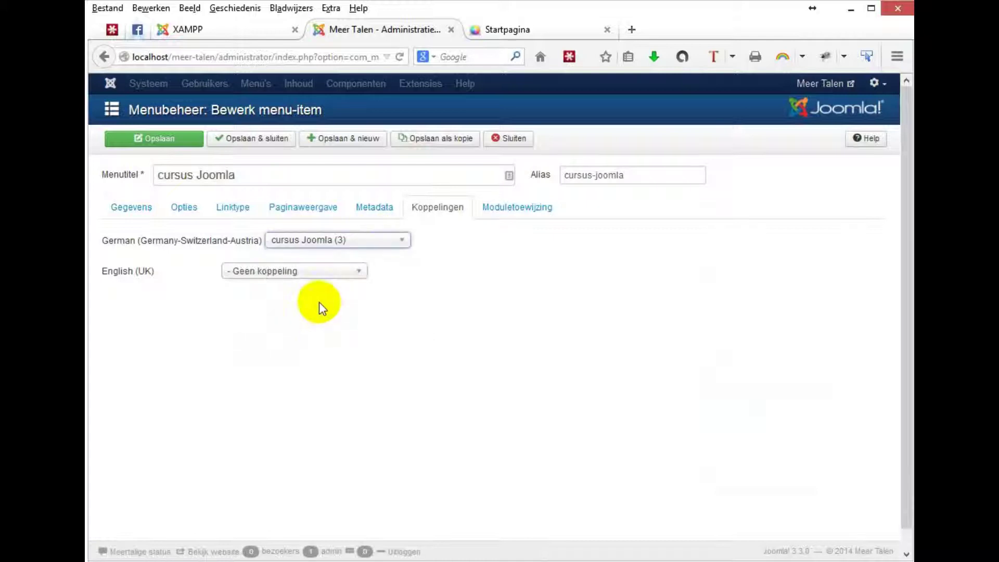
click(298, 271)
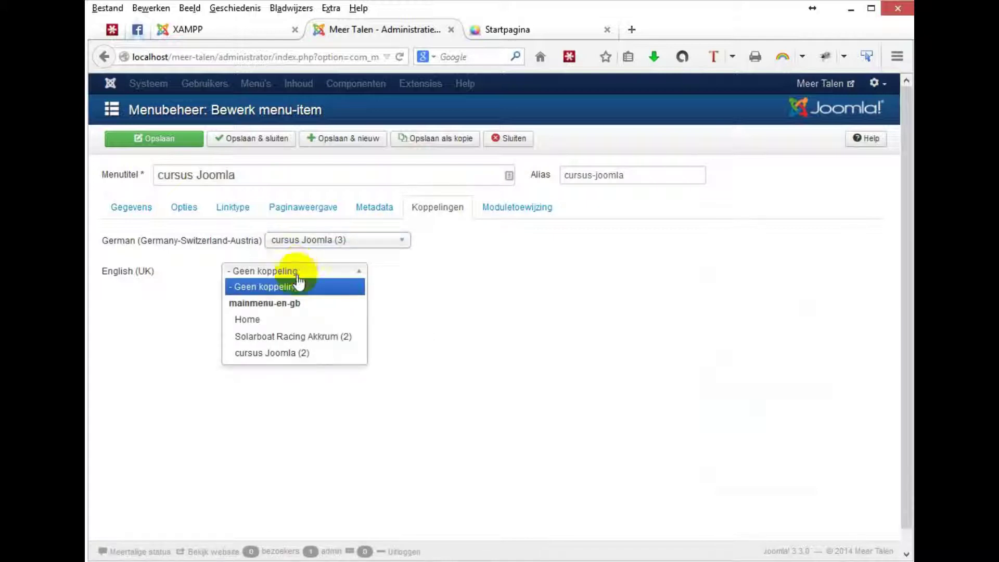
click(294, 353)
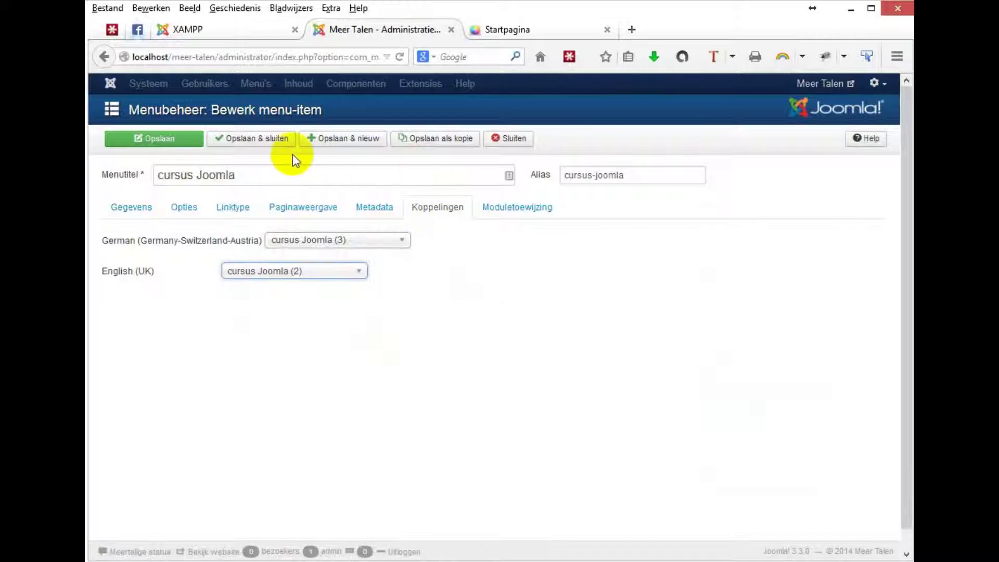
click(254, 141)
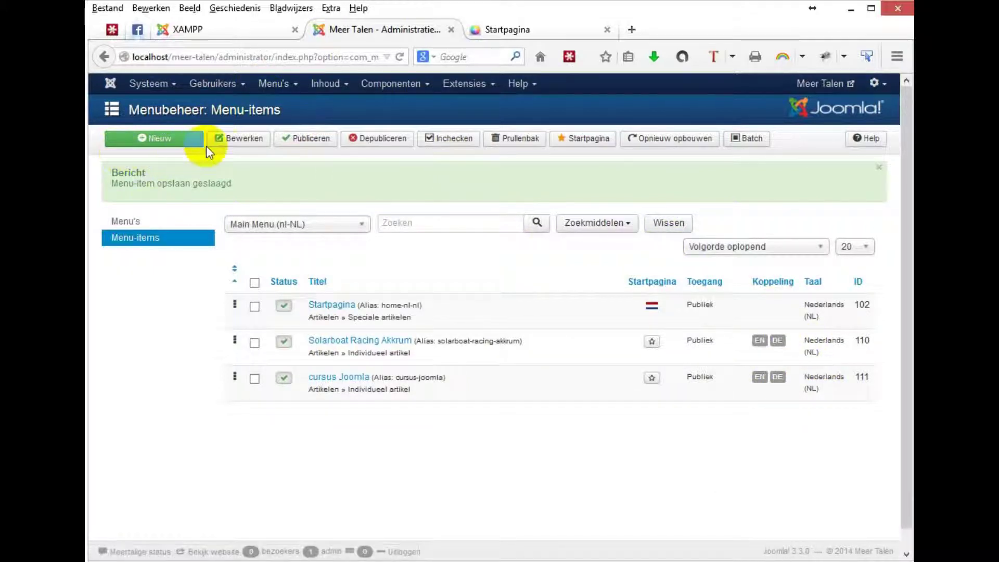
Step: Link the Solarboat Racing Akkrum item in Main Menu (en-GB) to the English (UK) article Solarboat Racing Akkrum, and save it
click(125, 222)
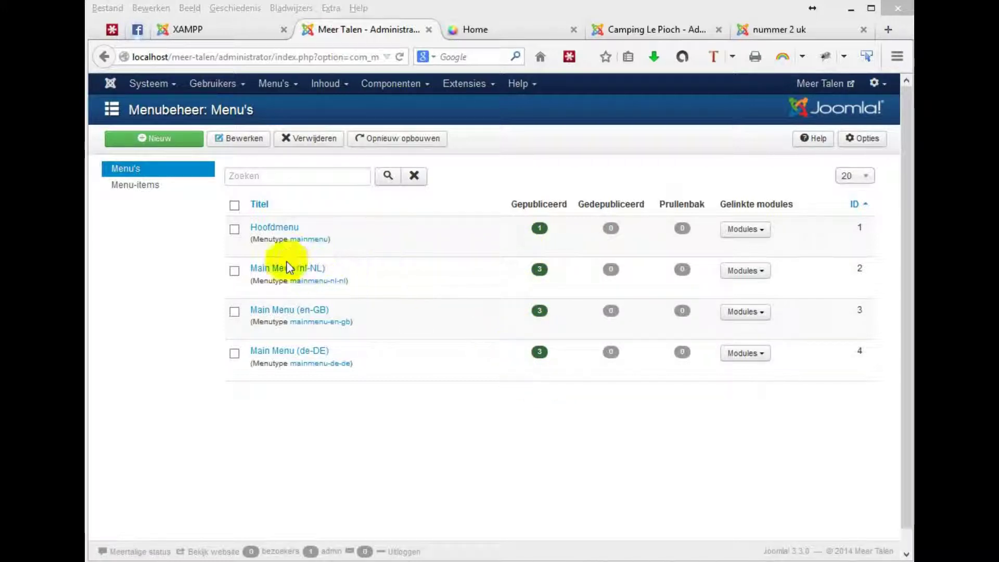
click(292, 312)
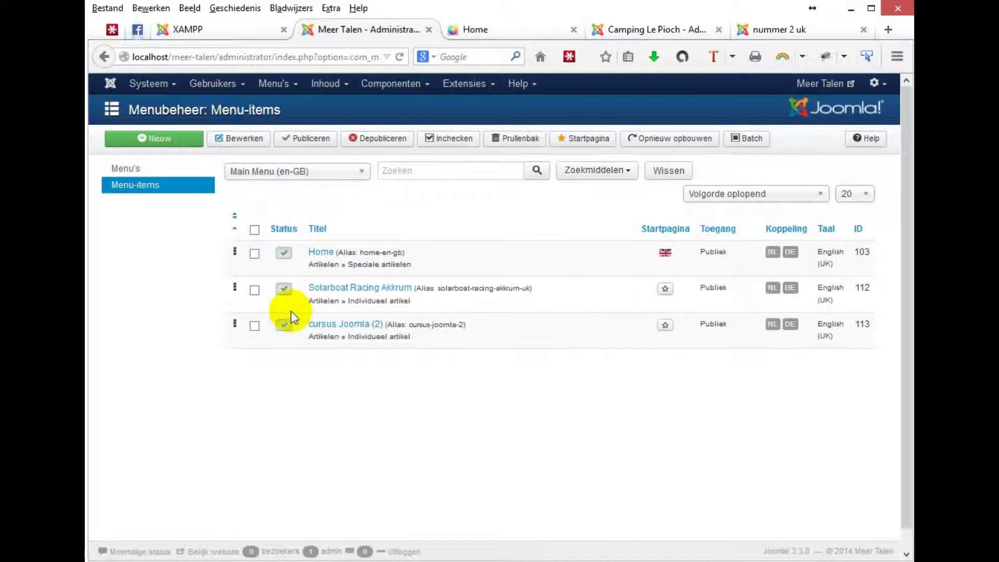
click(333, 290)
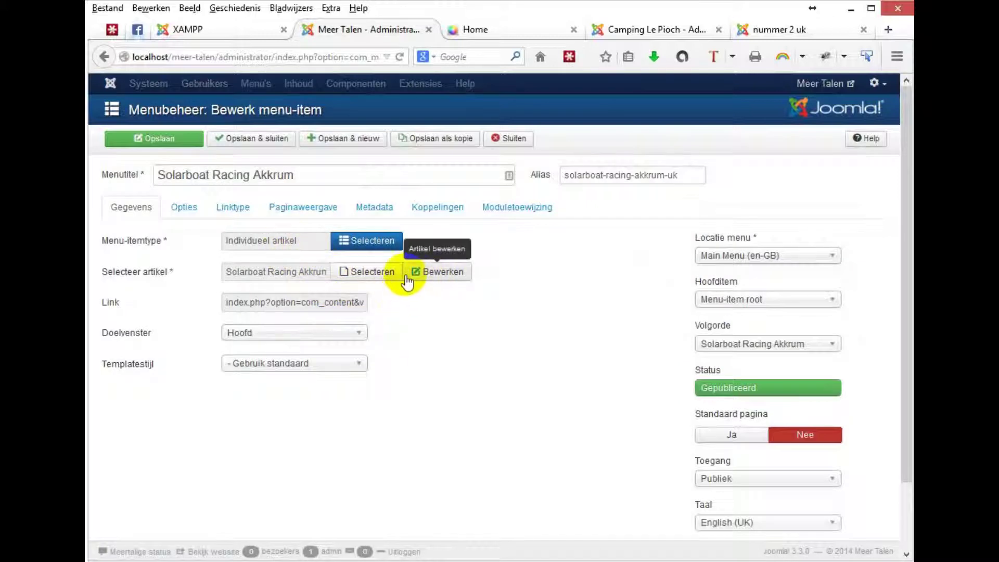
click(368, 274)
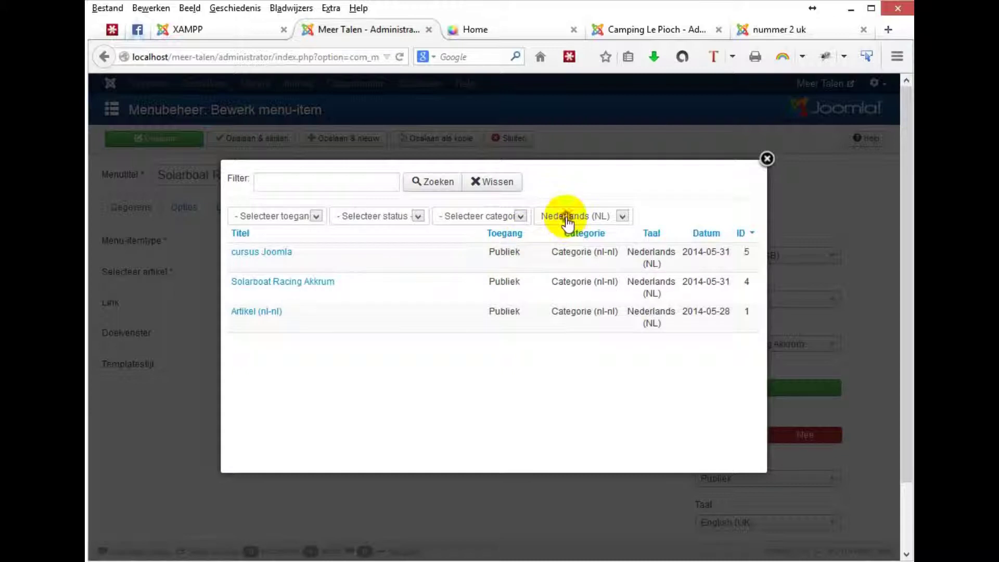
click(569, 217)
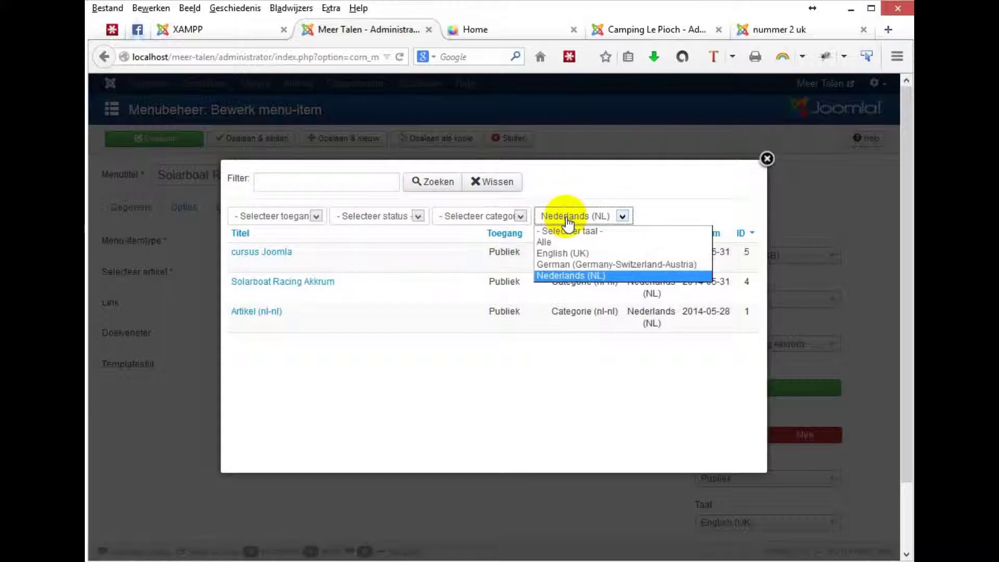
click(563, 252)
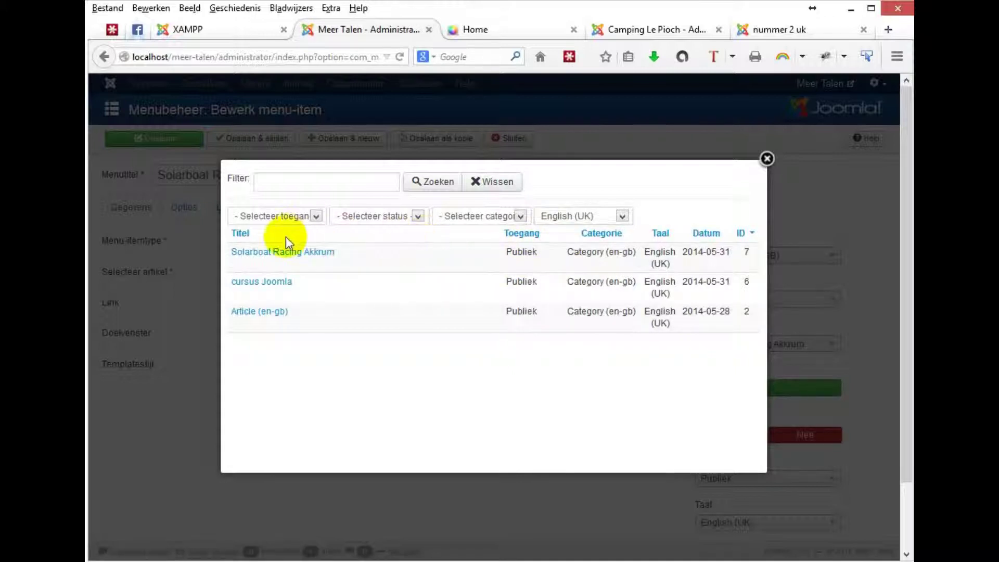
click(261, 252)
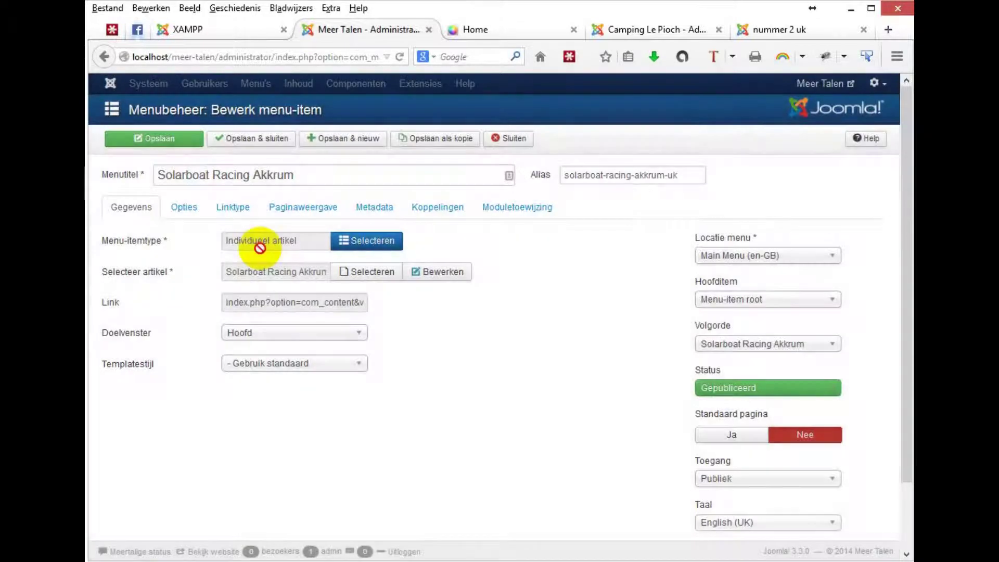
click(243, 145)
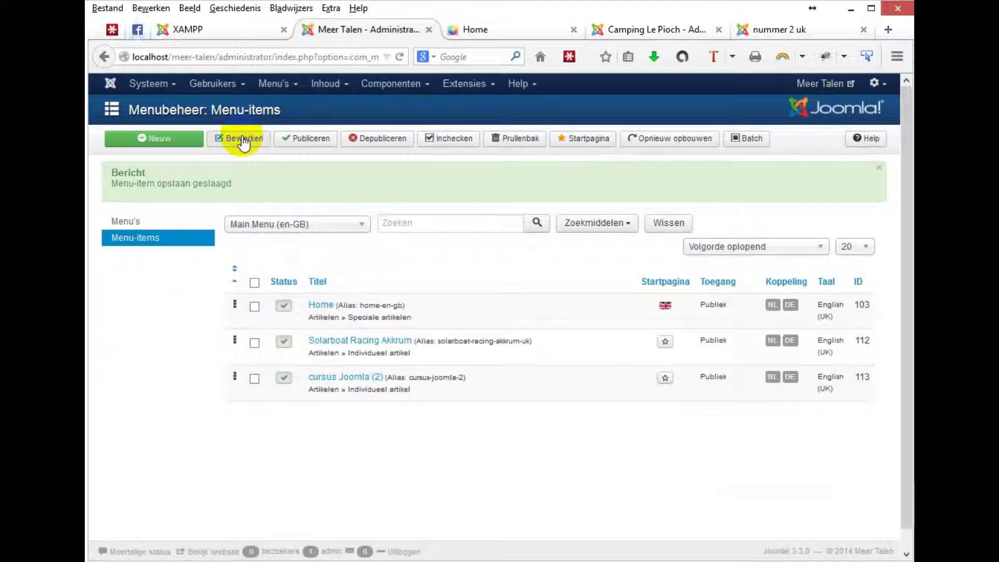
Step: Link the cursus Joomla (2) item in Main Menu (en-GB) to the English (UK) article cursus Joomla
click(343, 384)
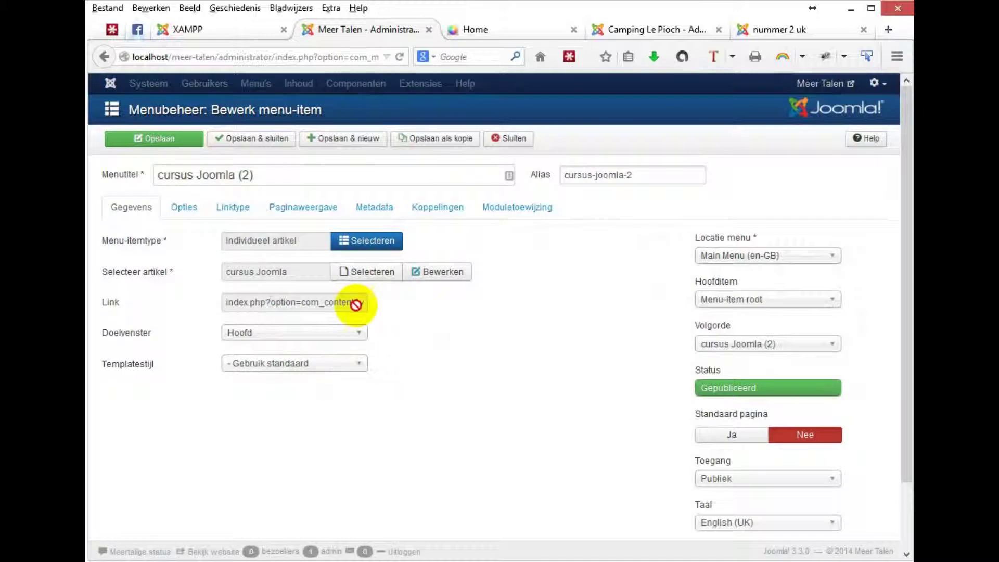
click(365, 272)
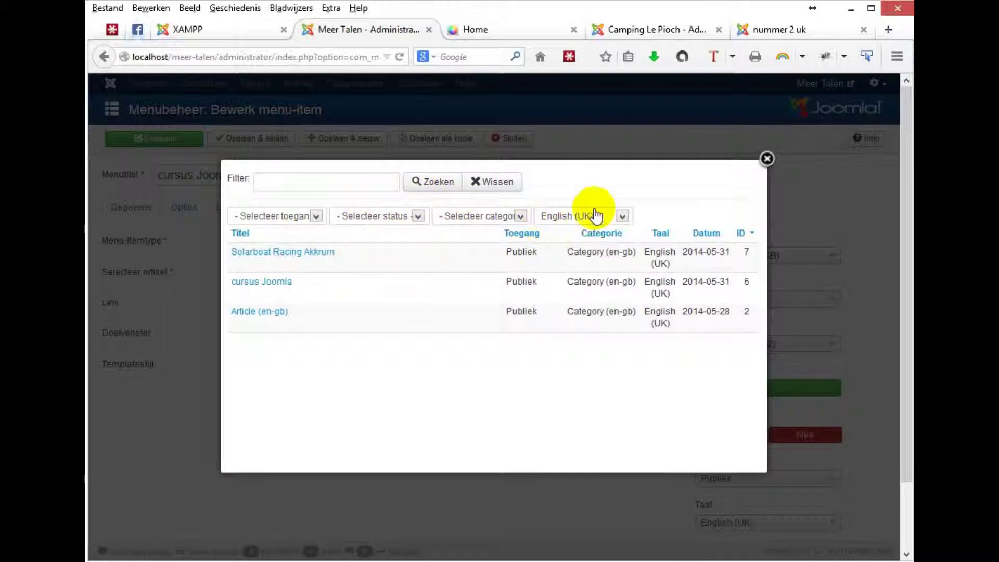
click(261, 282)
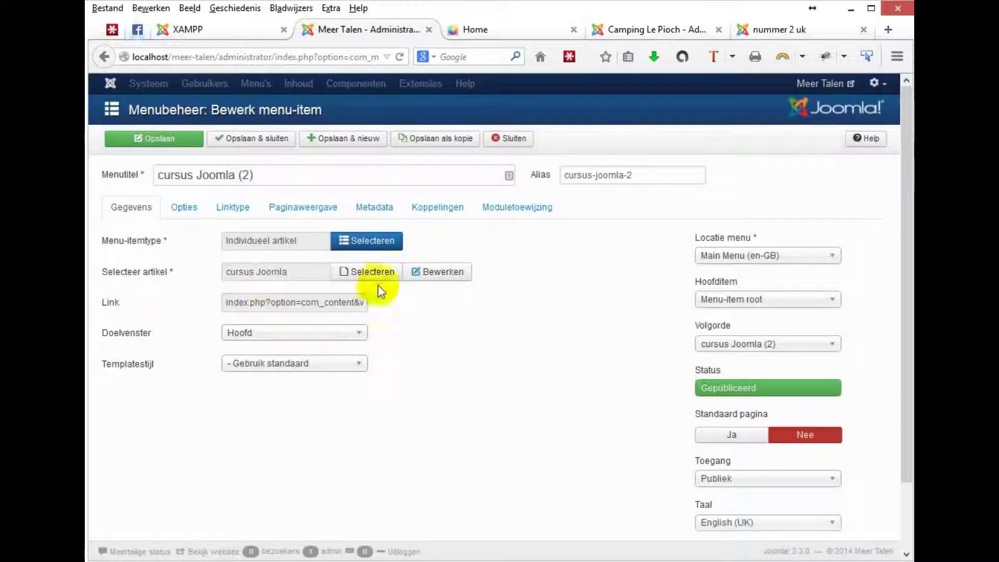
Step: Set the English menu item's alias to cursus-joomla-uk and its title to cursus Joomla, and save it
click(662, 177)
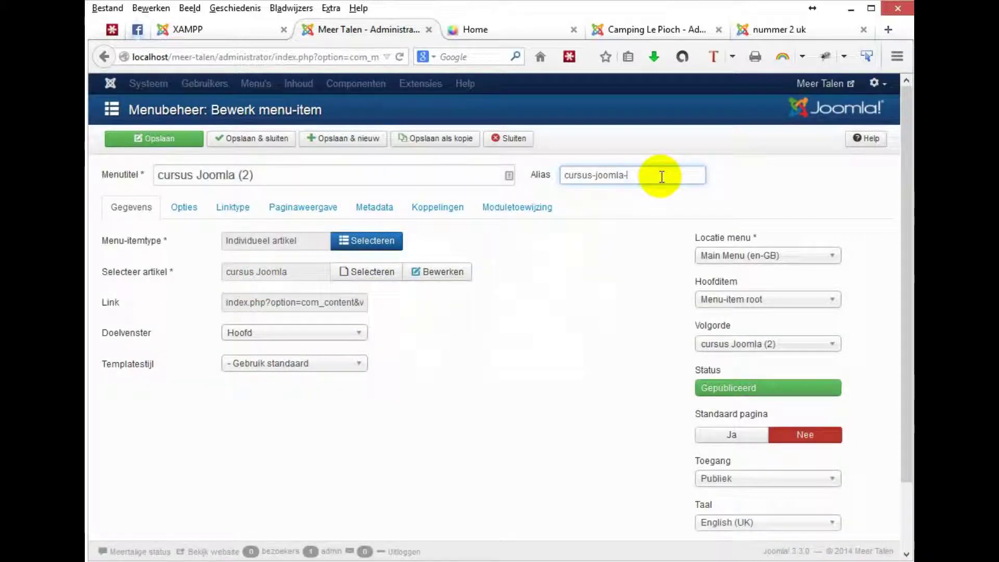
text(uk)
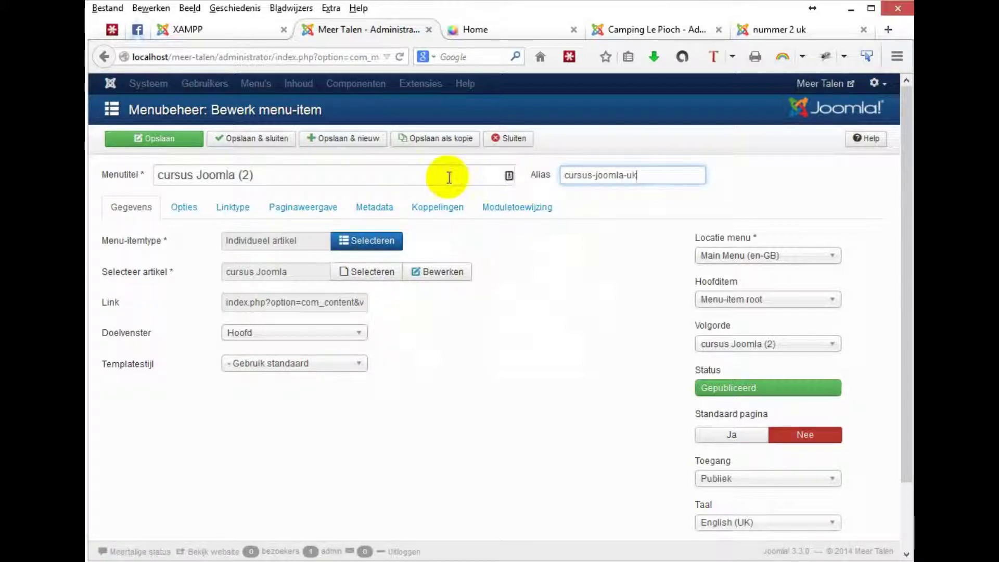
click(449, 177)
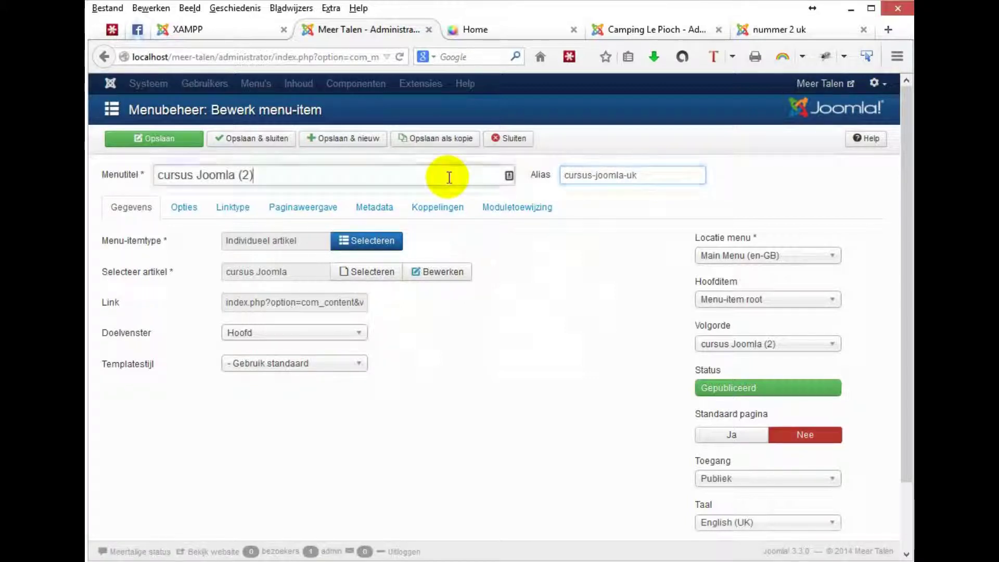
key(BackSpace)
key(BackSpace)
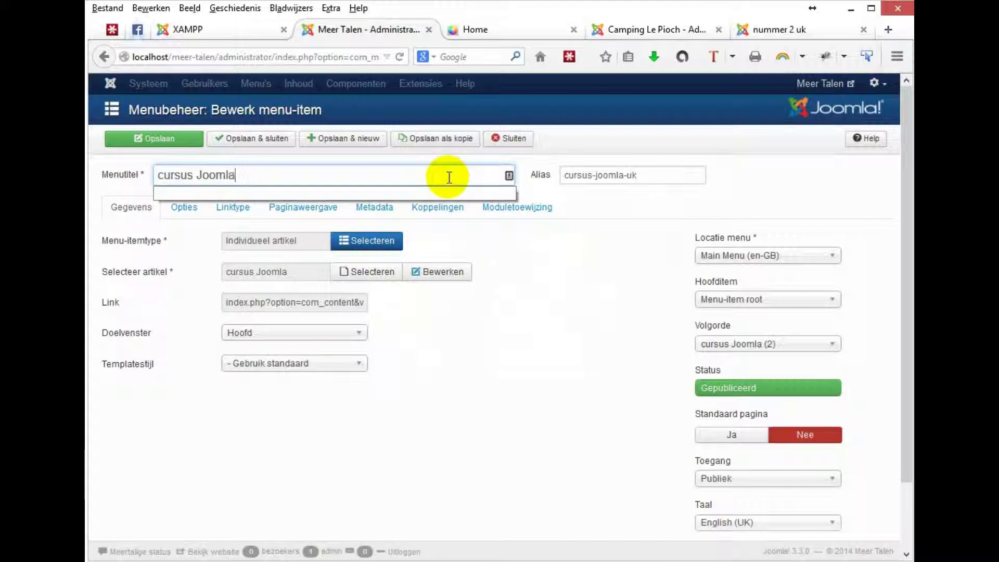
click(253, 138)
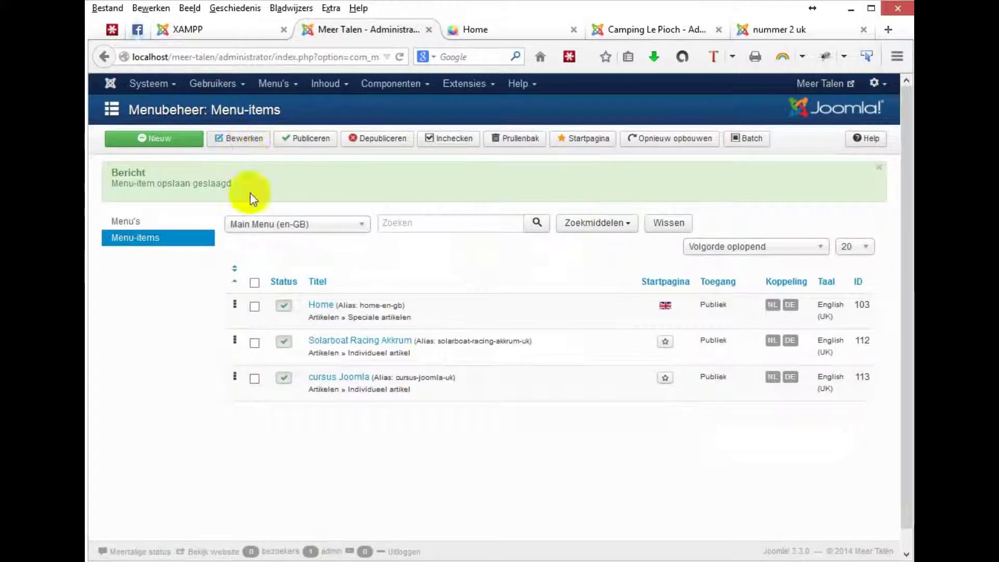
Step: Retitle Solarboat Racing Akkrum (3) in Main Menu (de-DE) as Solarboat Racing Akkrum, with the alias solarboat-racing-akkrum-de
click(279, 229)
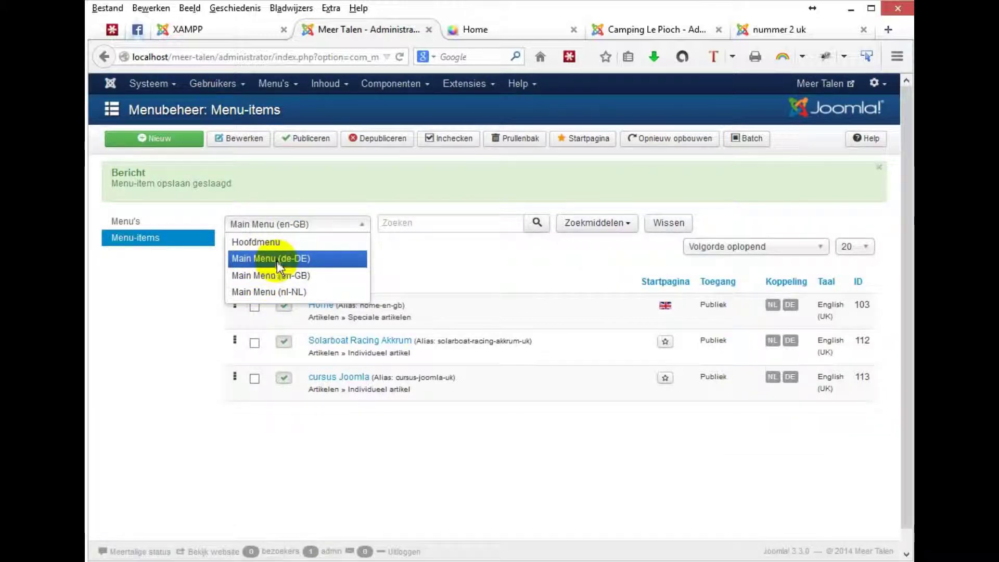
click(272, 261)
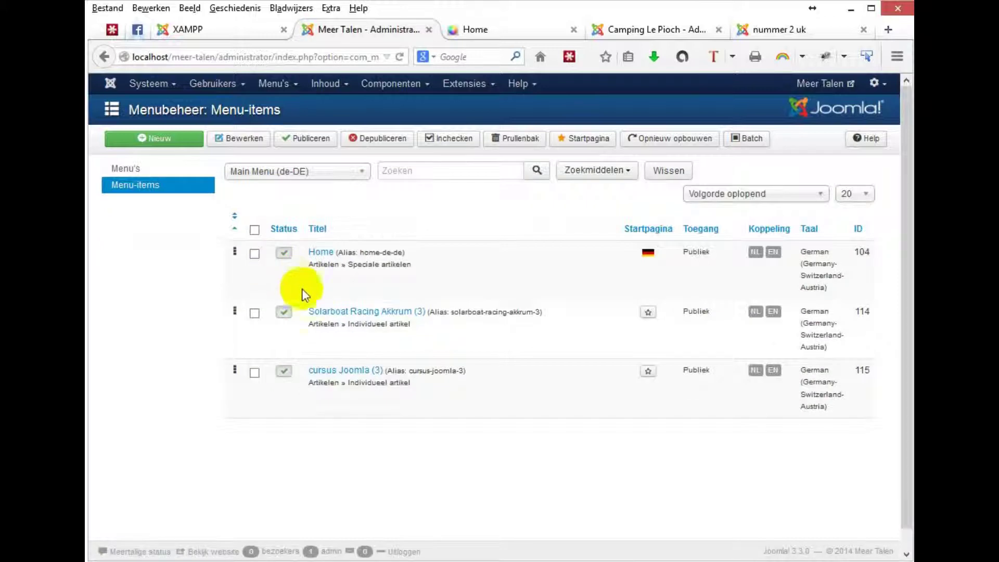
click(334, 314)
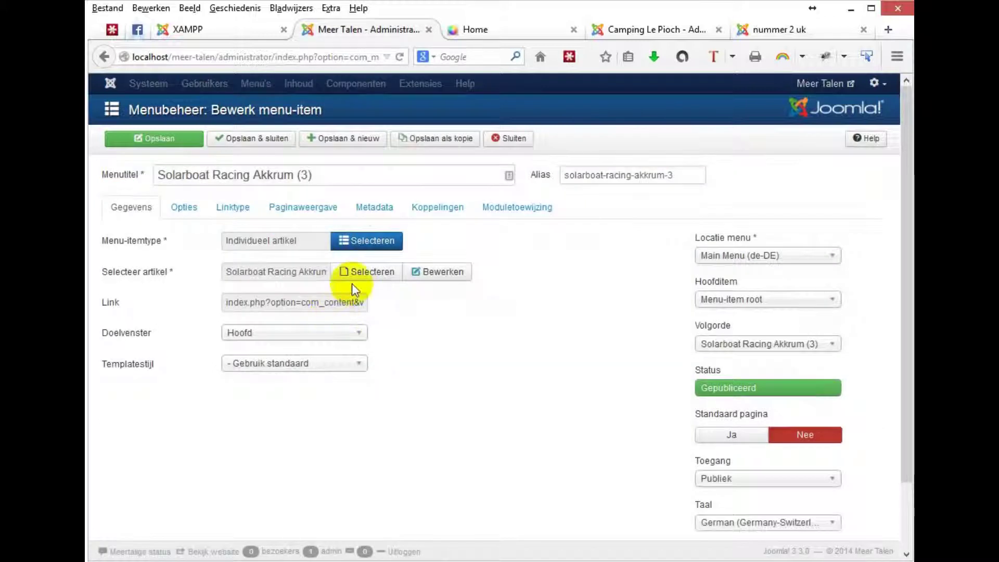
click(365, 173)
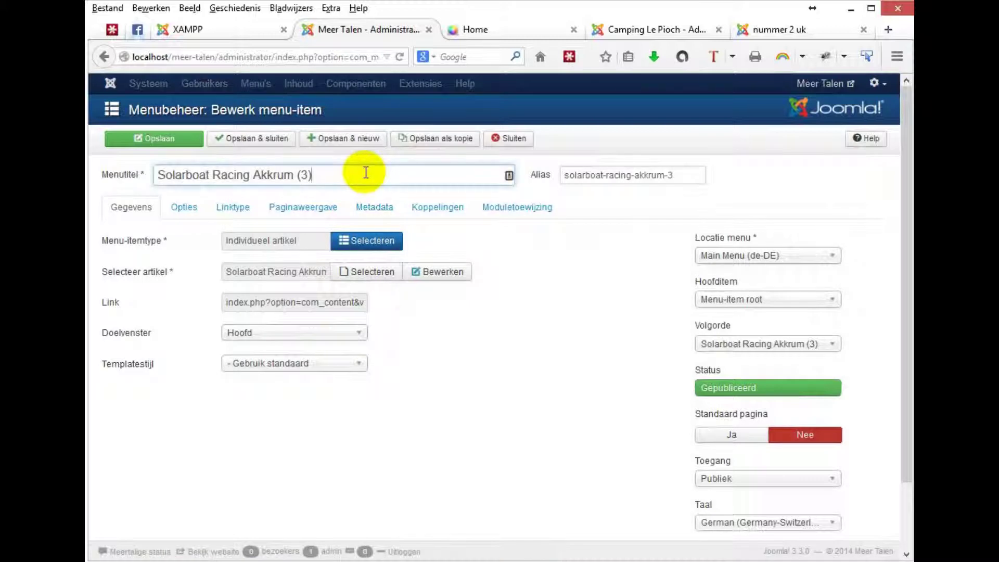
key(BackSpace)
key(BackSpace)
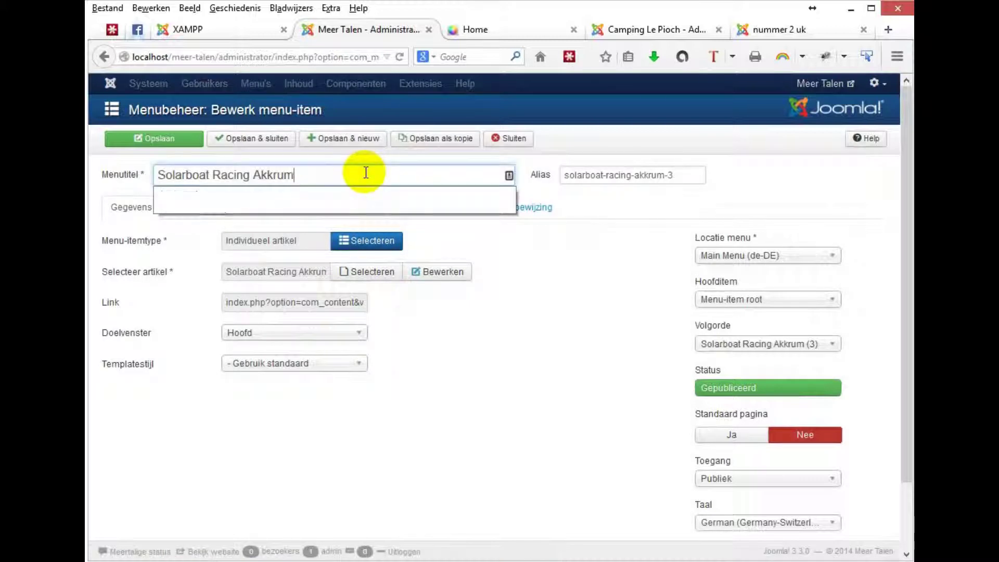
click(672, 175)
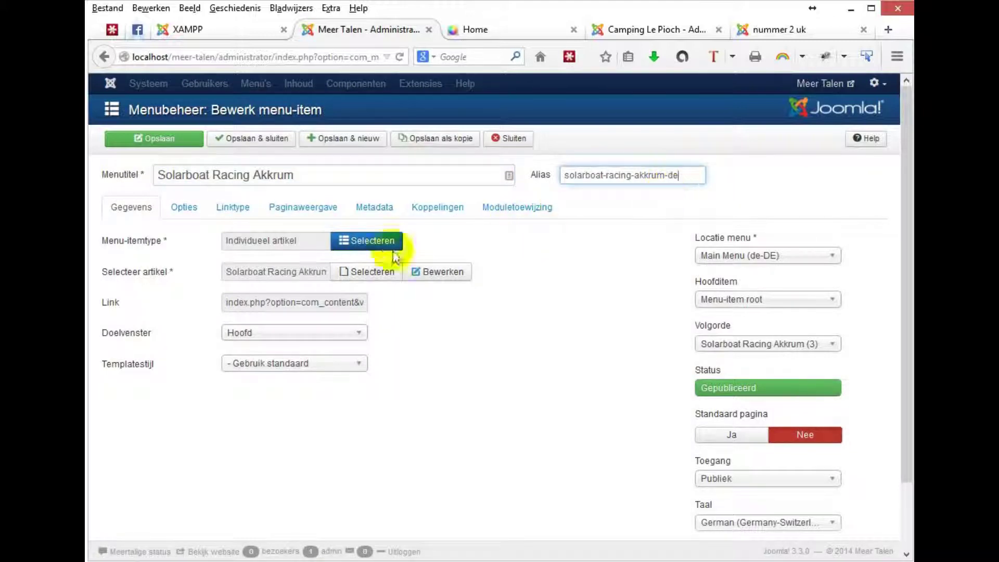
Step: Link the Solarboat Racing Akkrum item in Main Menu (de-DE) to the German article Solarboat Racing Akkrum, and save and close it
click(364, 271)
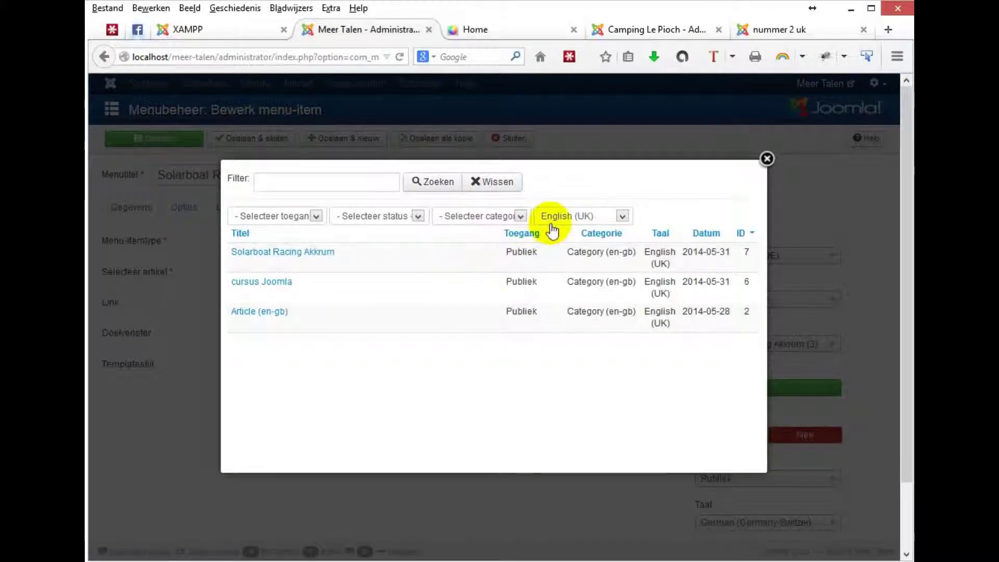
click(547, 217)
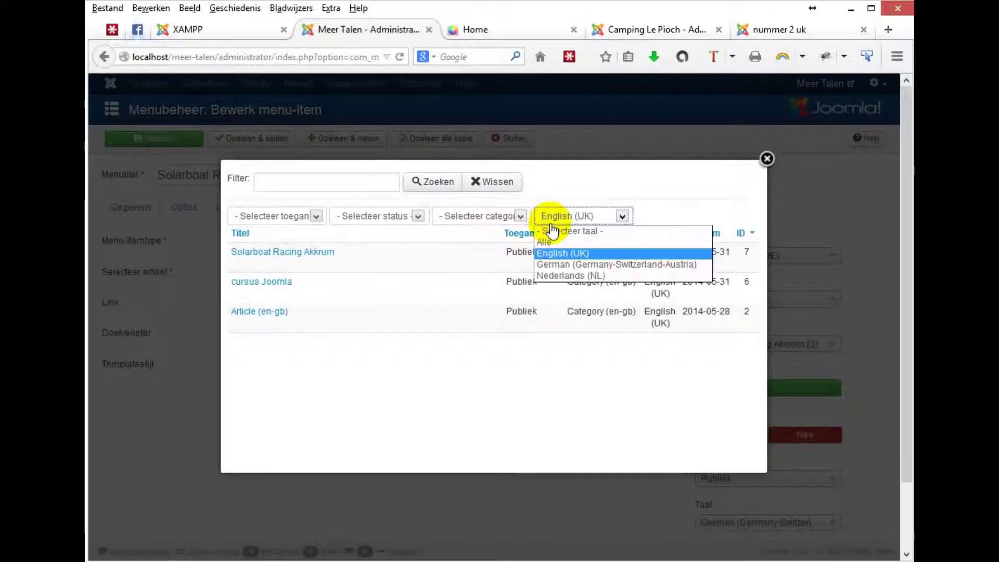
click(553, 264)
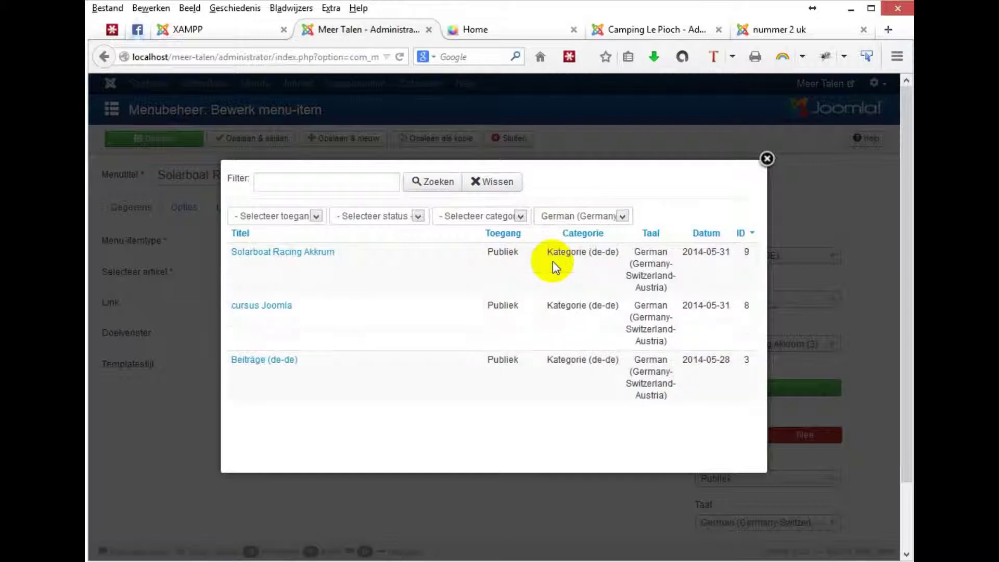
click(280, 252)
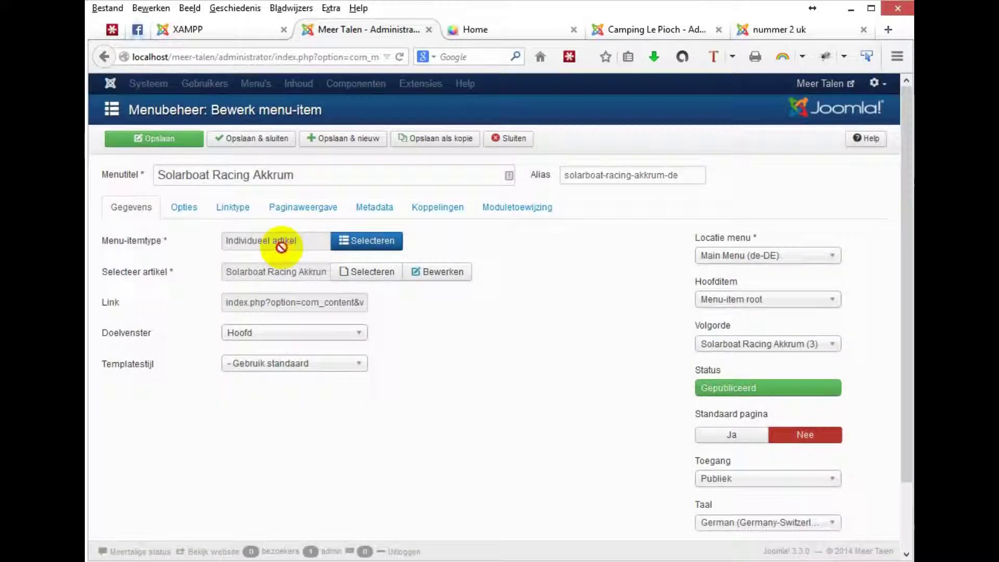
click(240, 140)
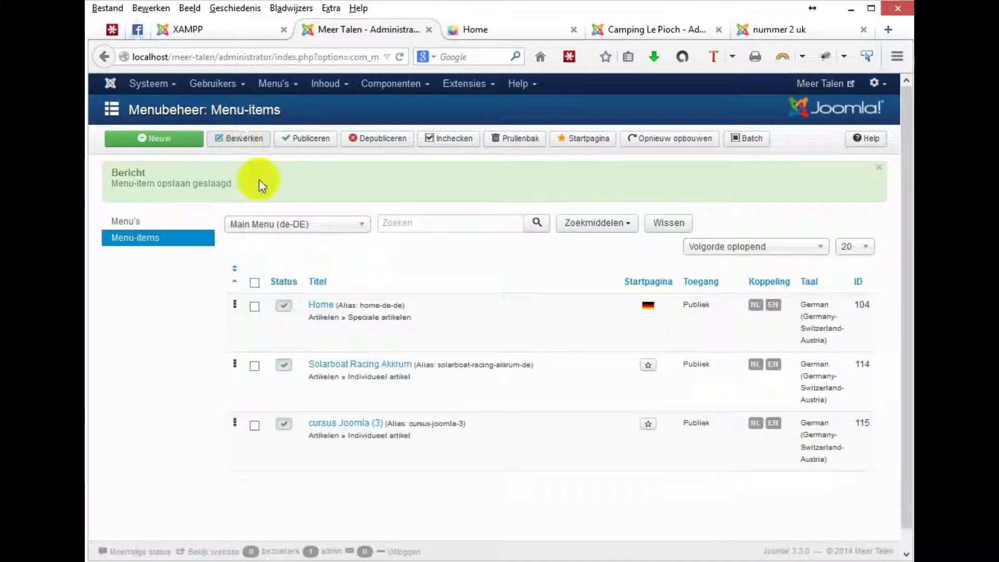
Step: Retitle cursus Joomla (3) in Main Menu (de-DE) as cursus Joomla, with the alias cursus-joomla-de
click(336, 429)
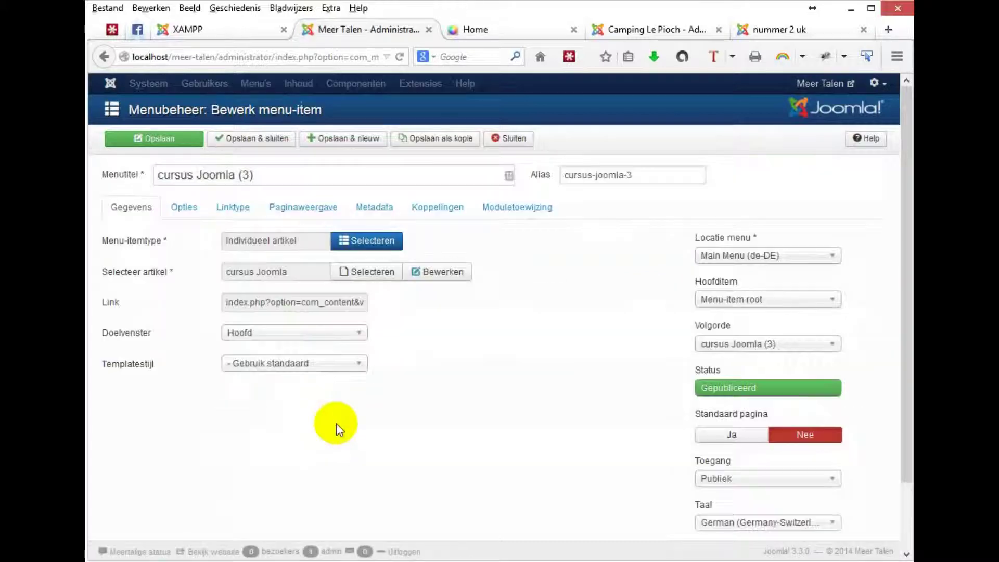
click(366, 174)
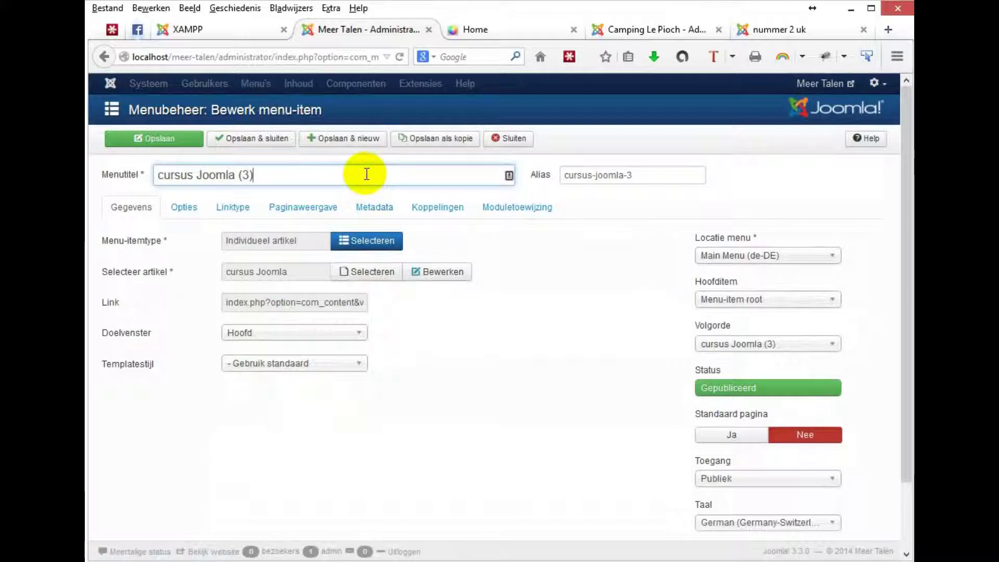
key(BackSpace)
key(BackSpace)
key(BackSpace)
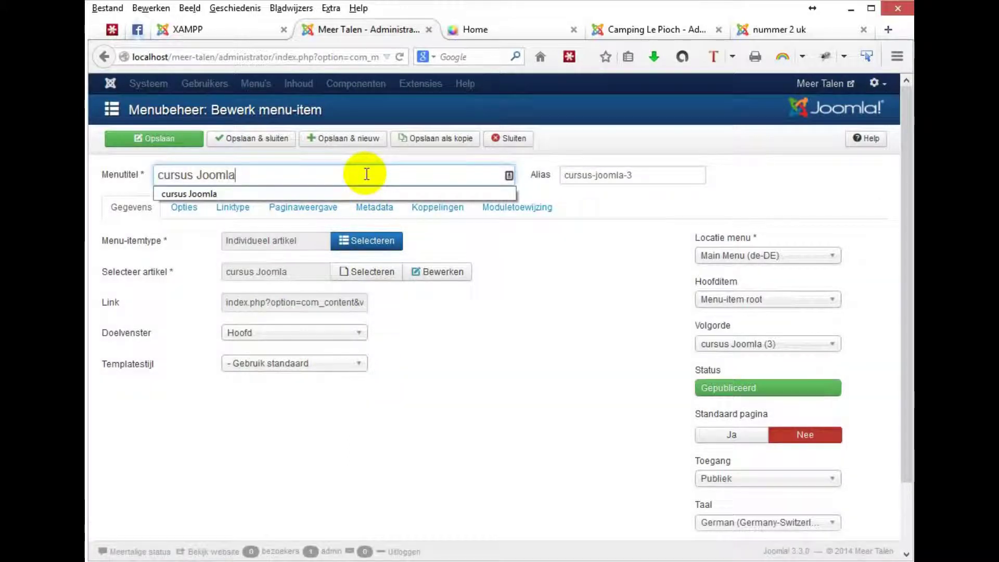
click(632, 175)
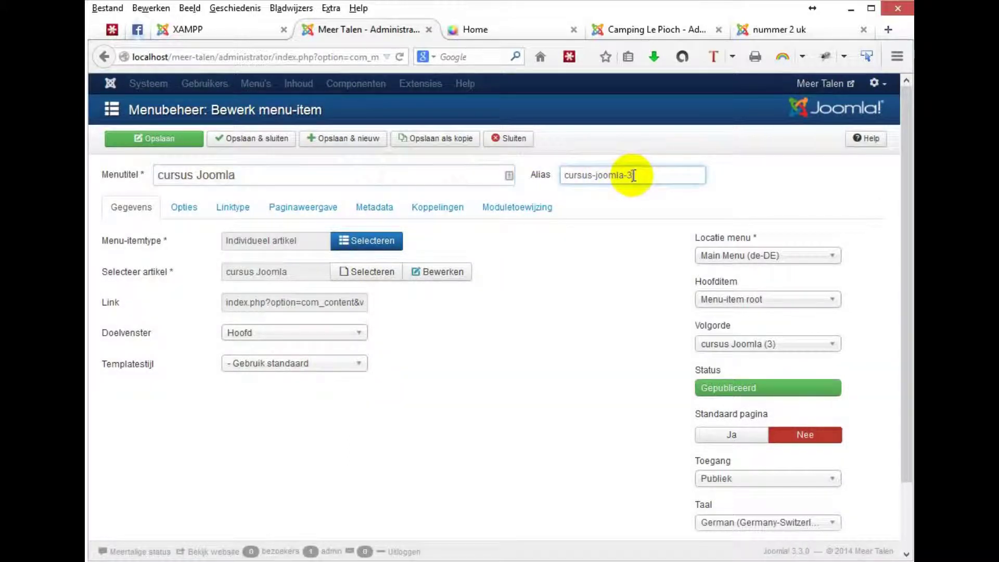
key(BackSpace)
text(d)
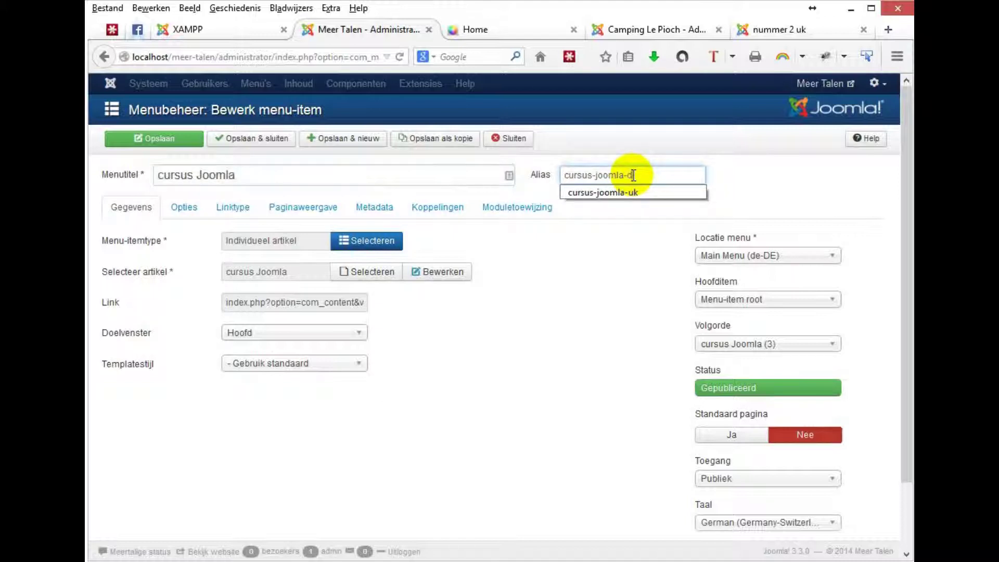
text(e)
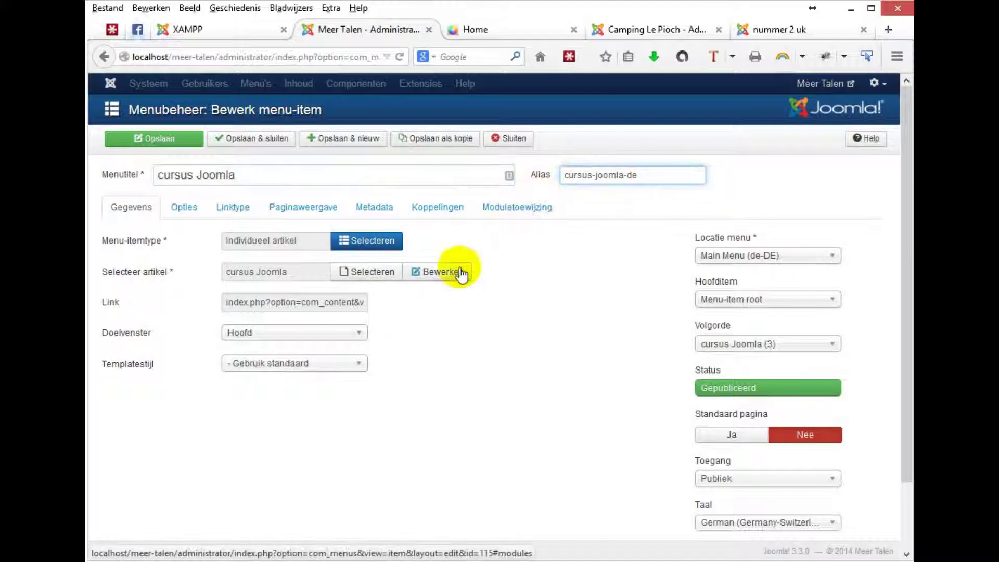
Step: Link the German cursus Joomla menu item to the German article cursus Joomla, and save and close it
click(358, 273)
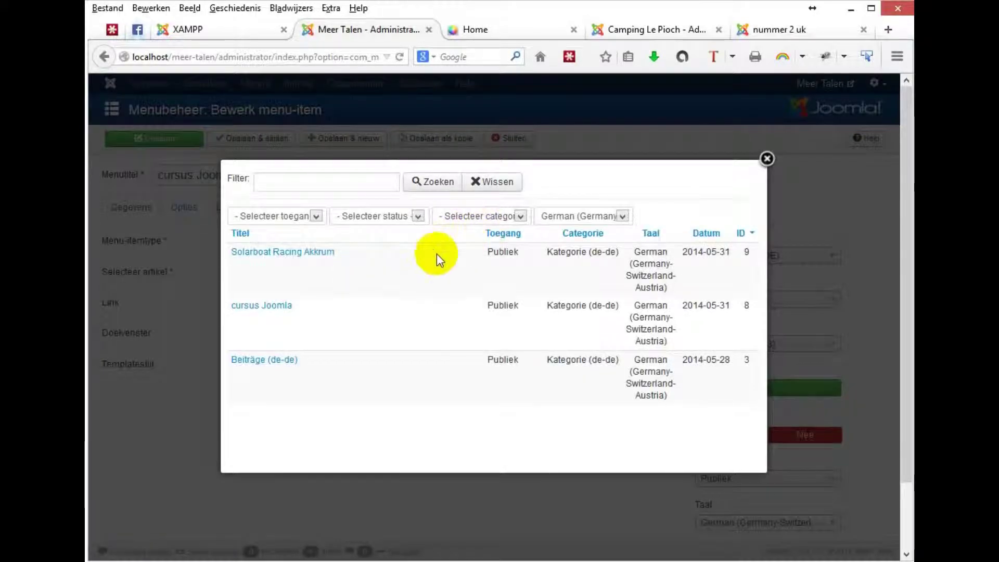
click(263, 306)
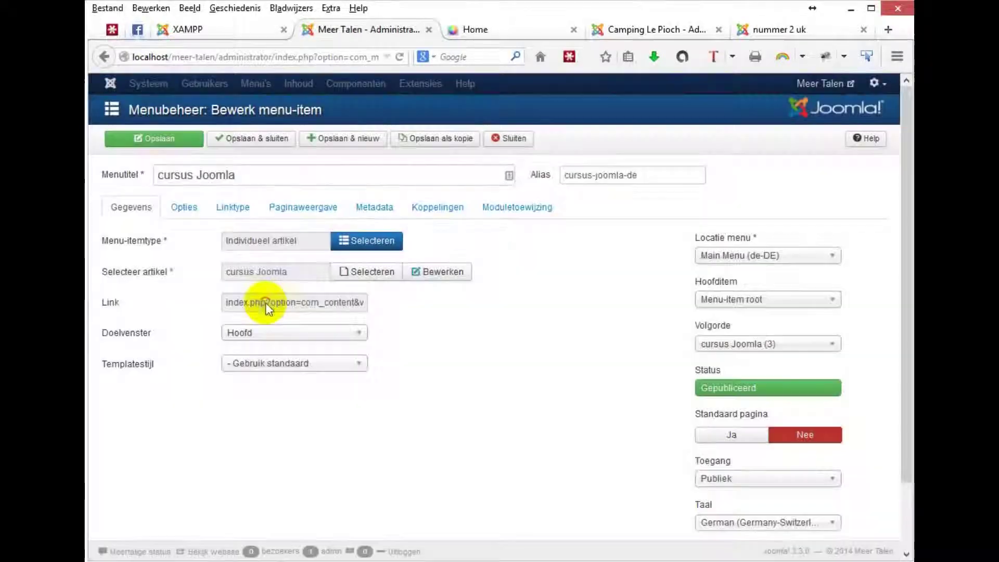
click(256, 147)
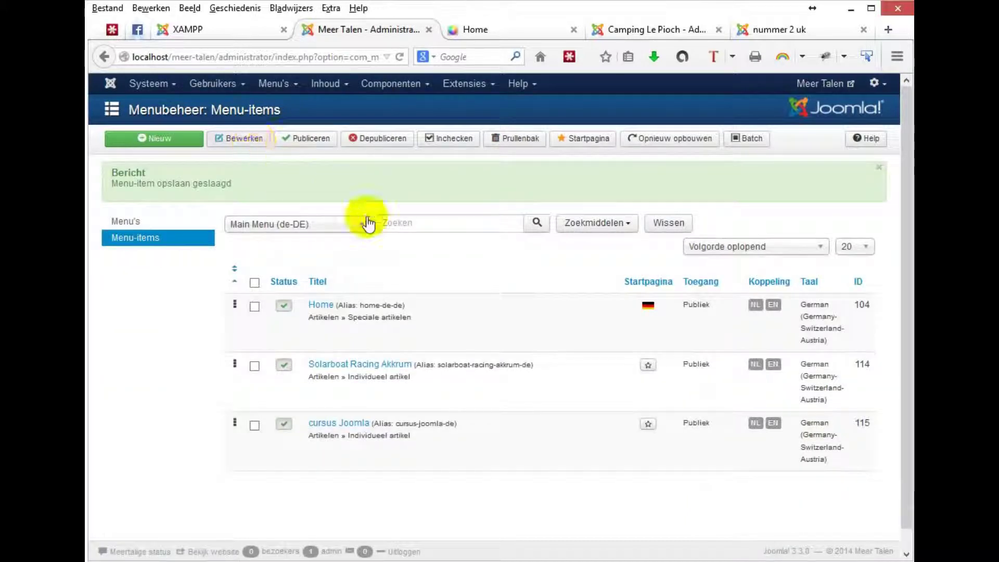
Step: On the website's front end, view the Dutch Solarboat Racing Akkrum page and check its language switch to German and English
click(501, 30)
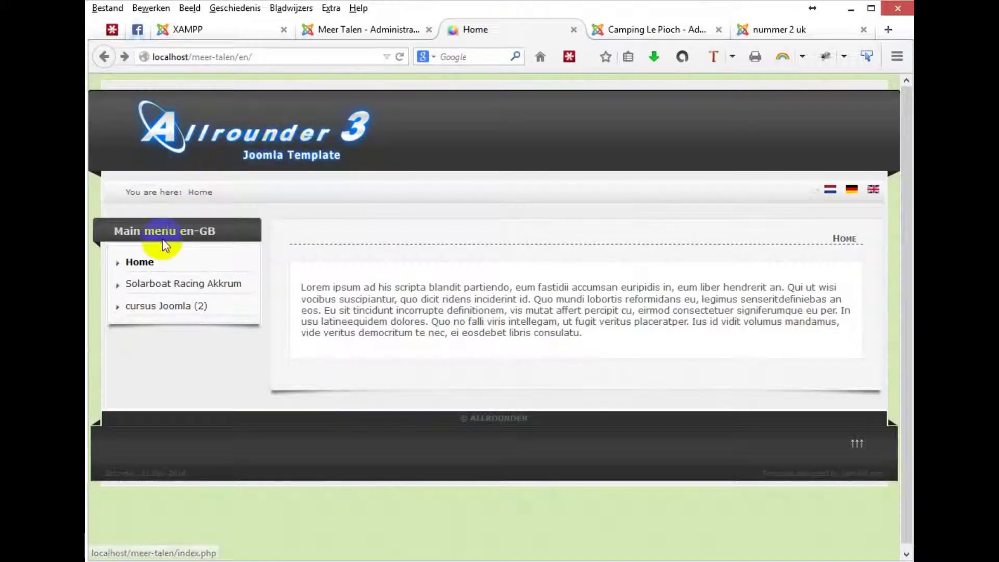
click(151, 266)
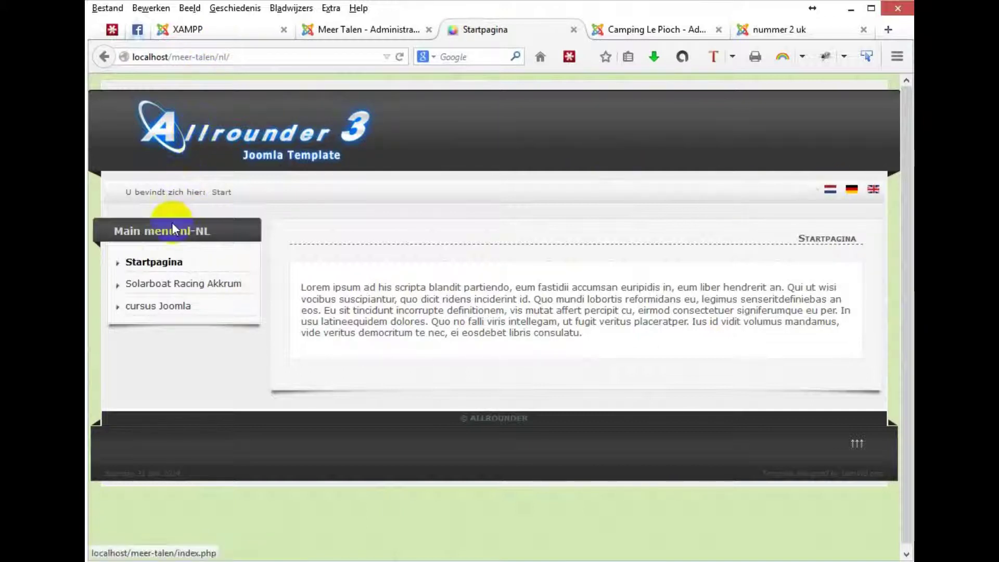
click(163, 284)
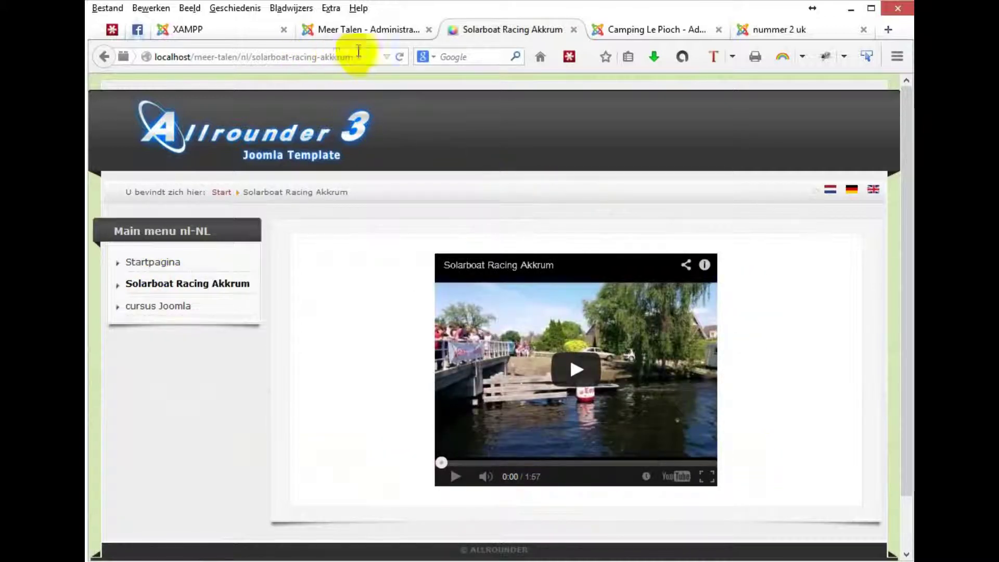
click(853, 190)
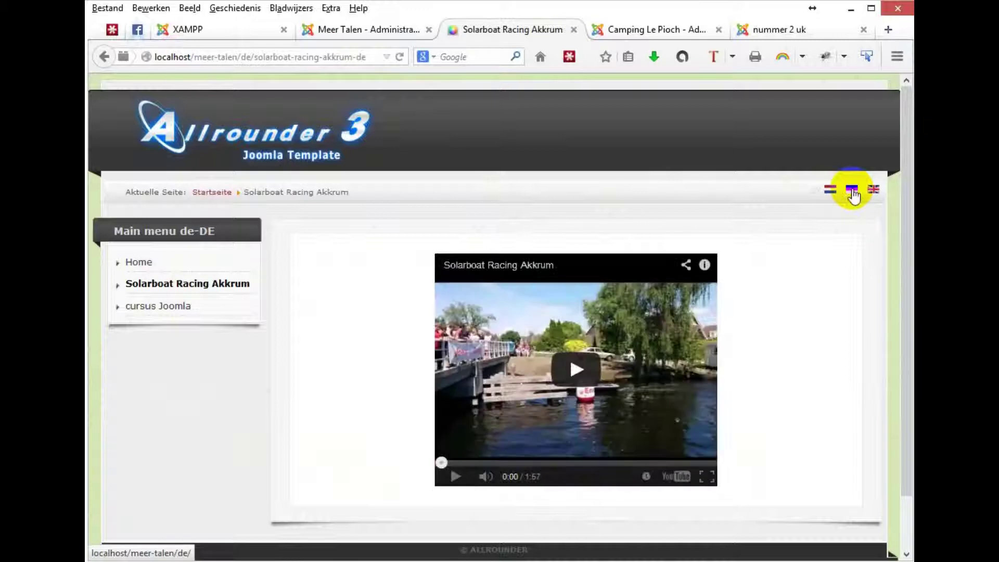
double_click(203, 229)
click(203, 229)
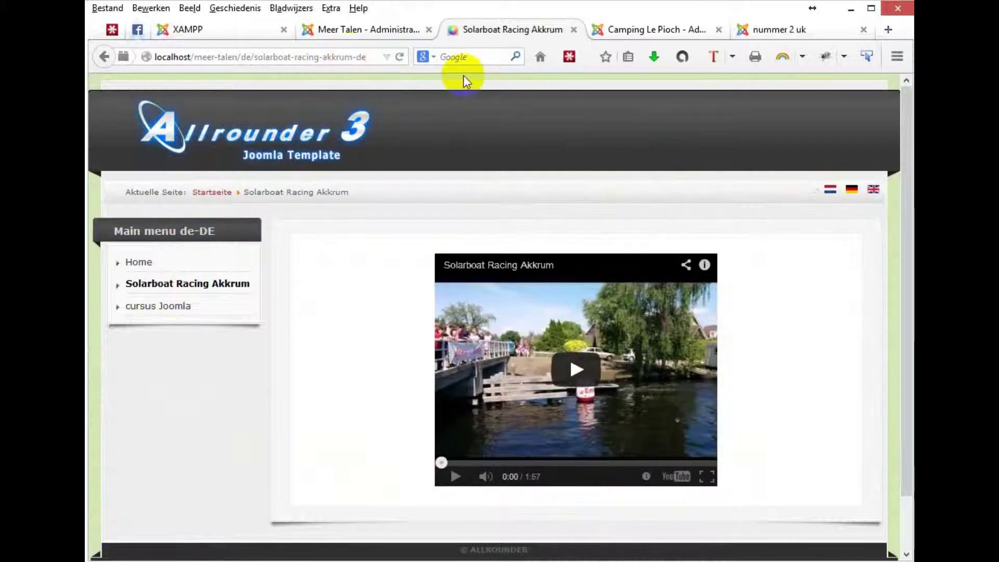
click(874, 190)
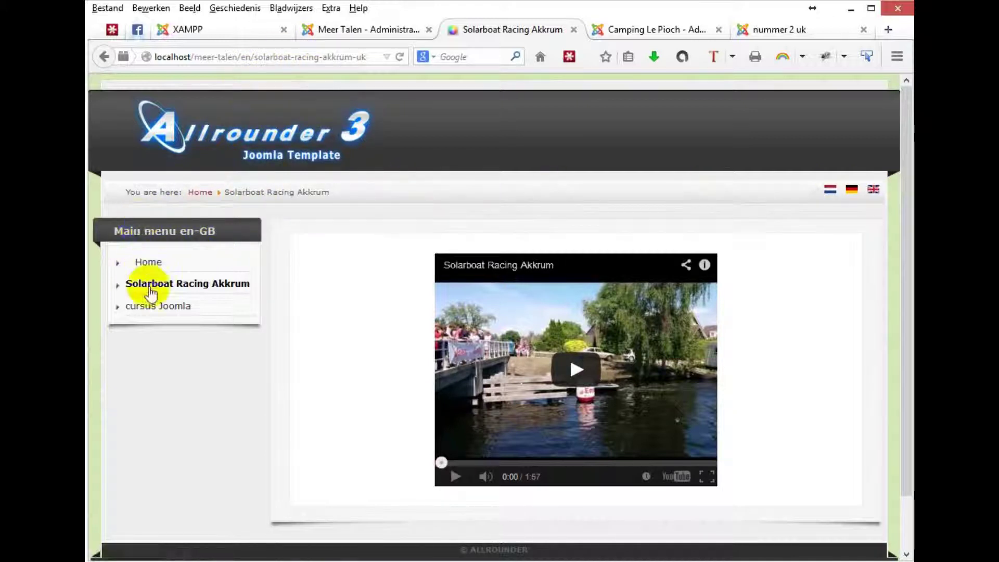
Step: View the English cursus Joomla page on the front end and switch it to Dutch
click(156, 307)
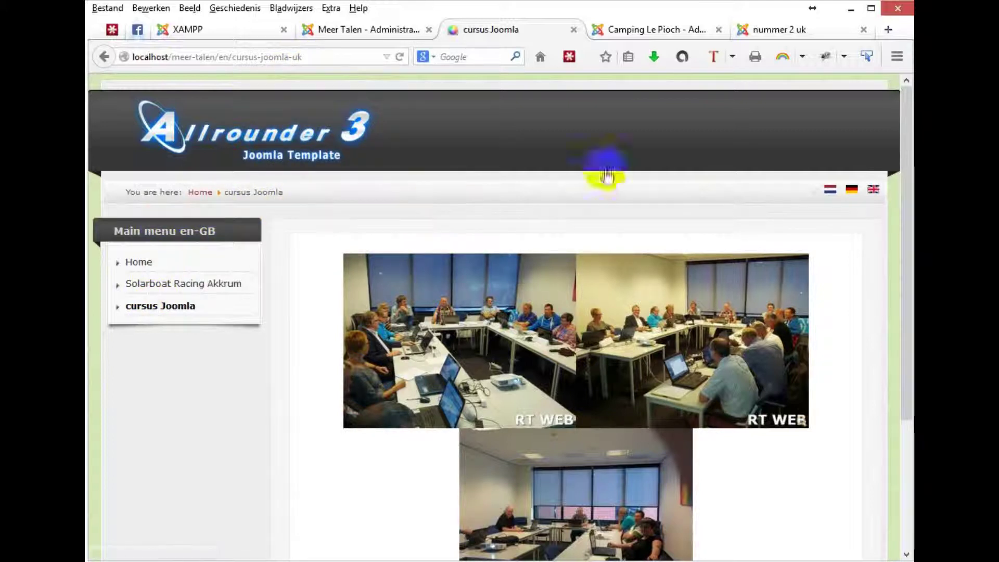
click(830, 191)
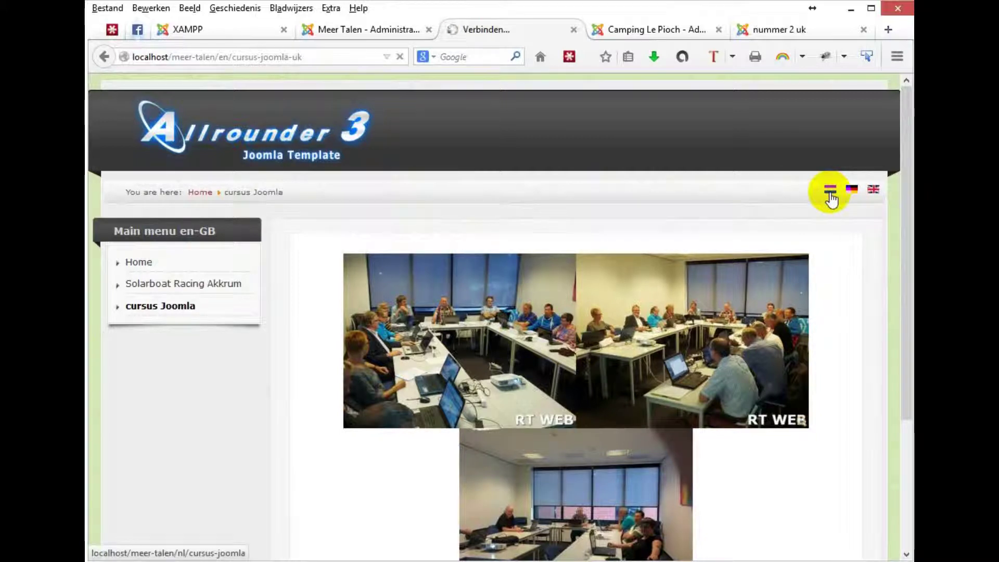